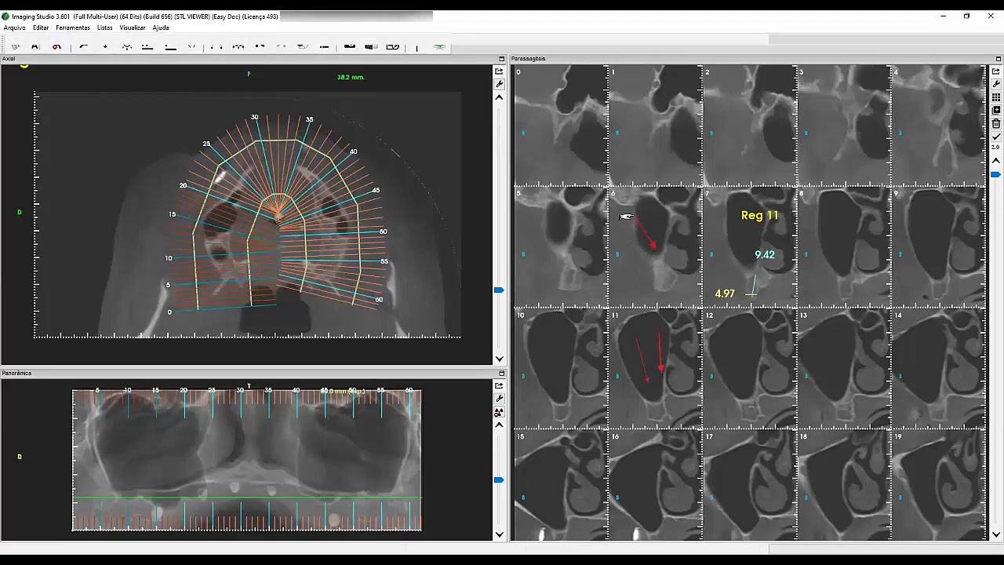
# Add the preset text "Anomalia da Coroa" over parasagittal slice 6.
pyautogui.click(36, 45)
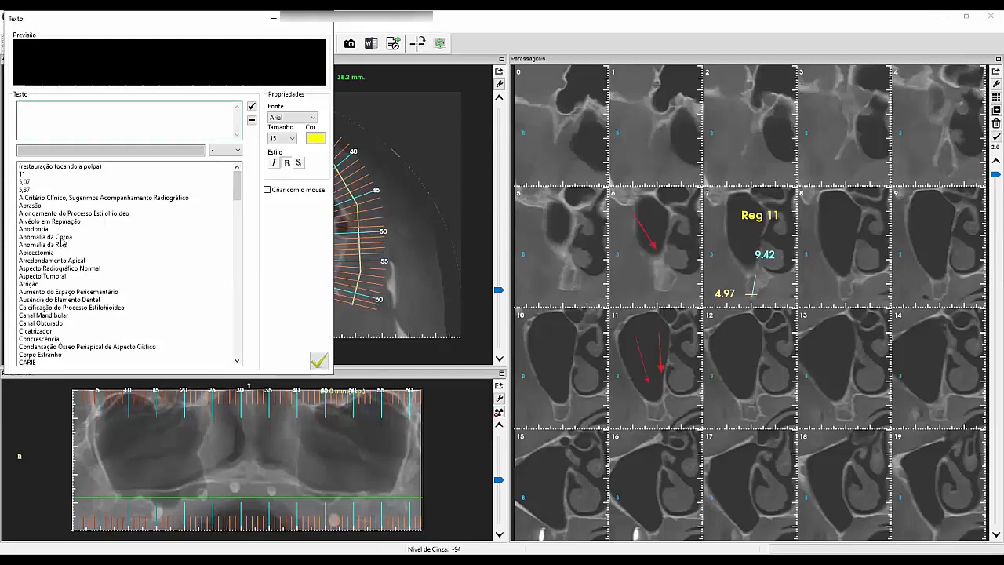
pyautogui.click(62, 237)
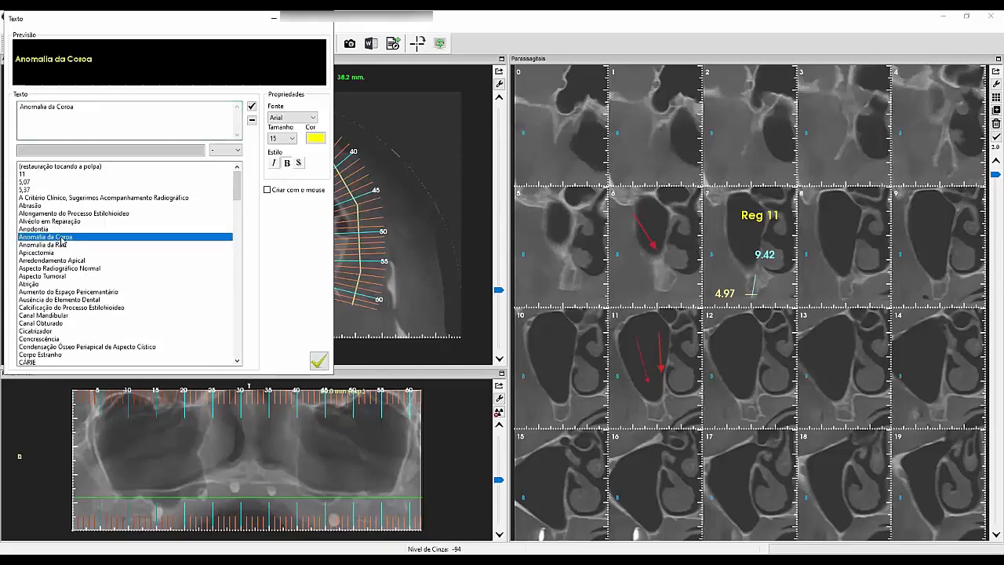
pyautogui.click(323, 361)
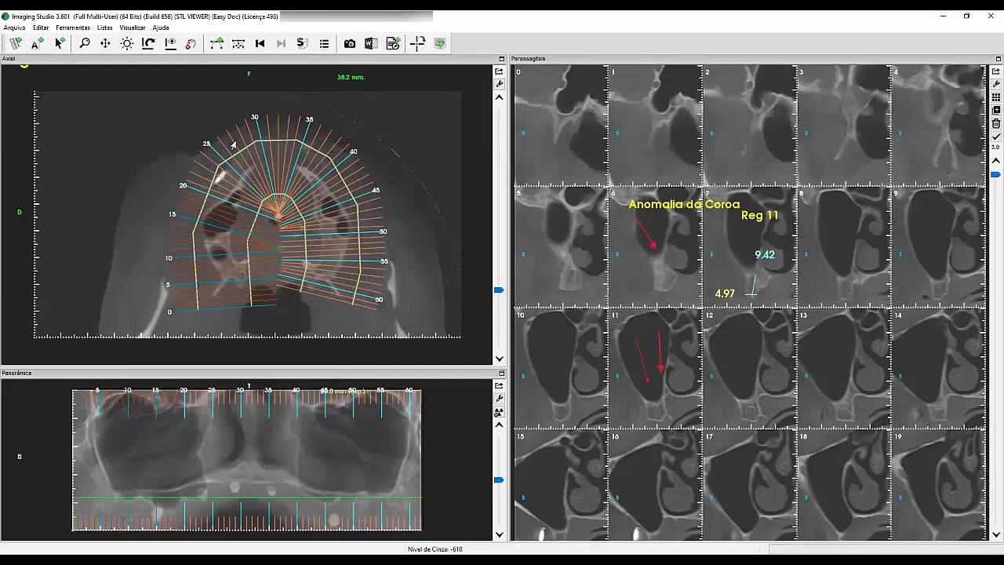
# Delete the "Anomalia da Coroa" text from slice 6 and the red arrows from slice 11.
pyautogui.rightClick(659, 212)
pyautogui.click(665, 228)
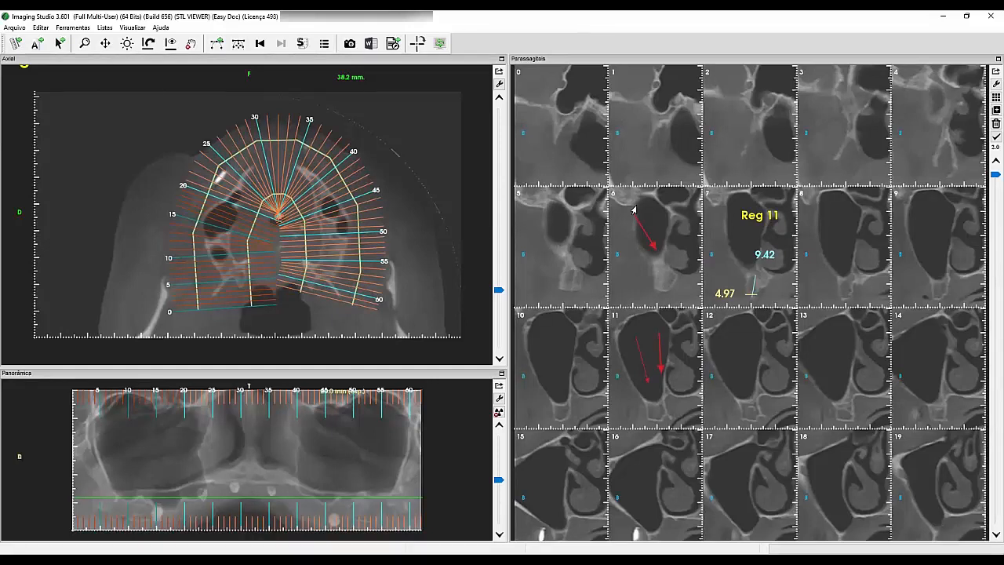
pyautogui.rightClick(659, 337)
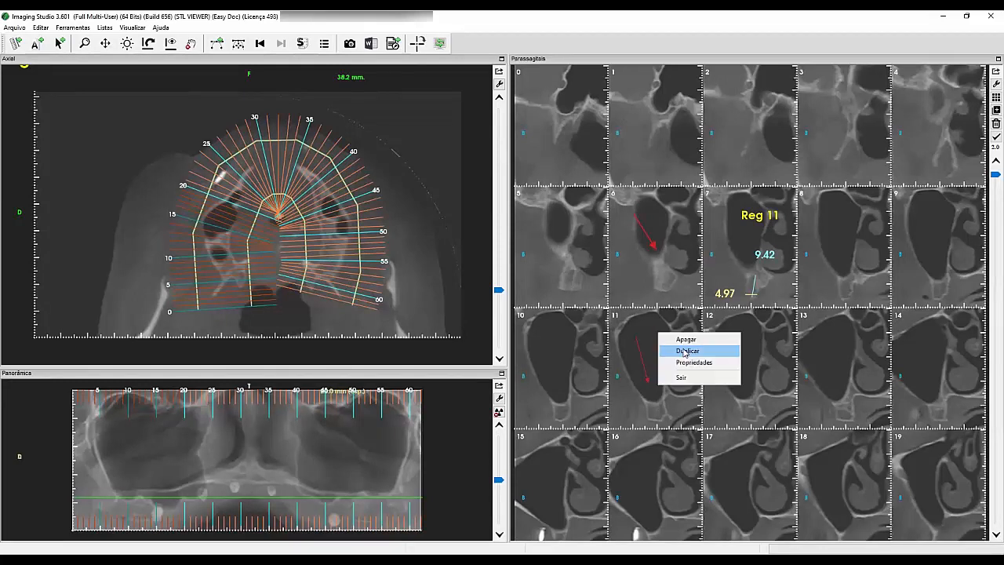
pyautogui.click(674, 336)
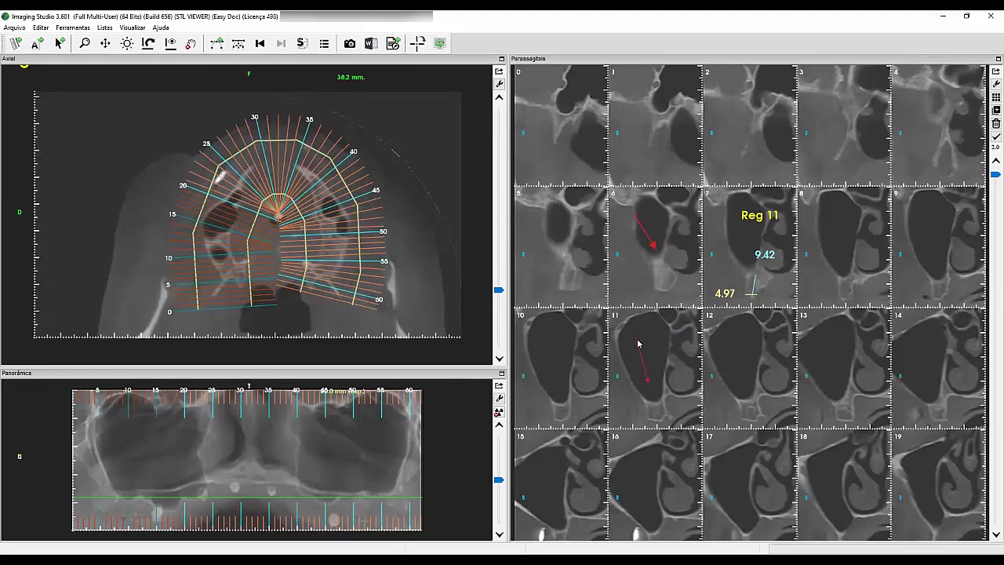
# Turn off "Adicionar Texto Após Marcador" in the properties of the arrow on slice 6.
pyautogui.rightClick(635, 220)
pyautogui.click(663, 249)
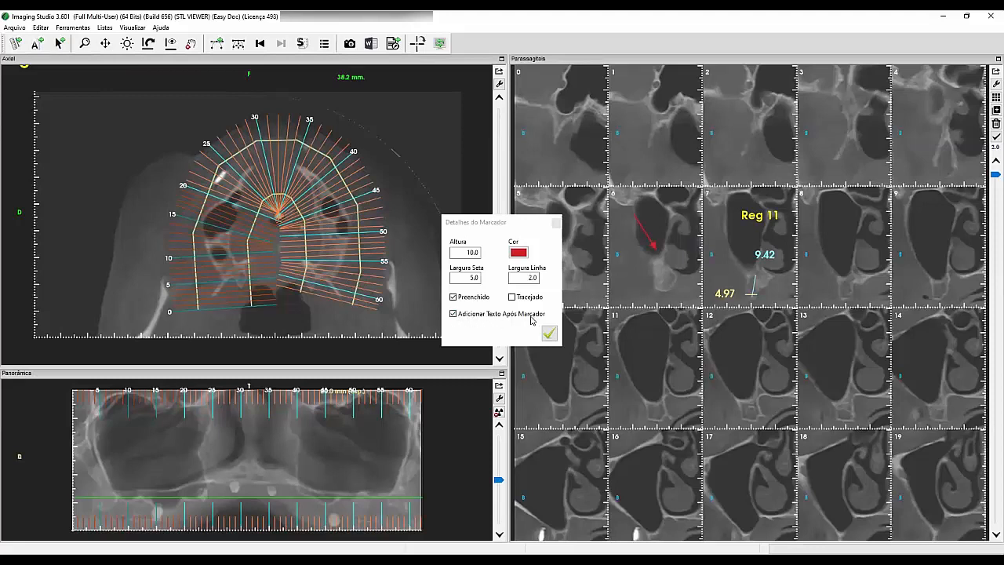
pyautogui.click(453, 314)
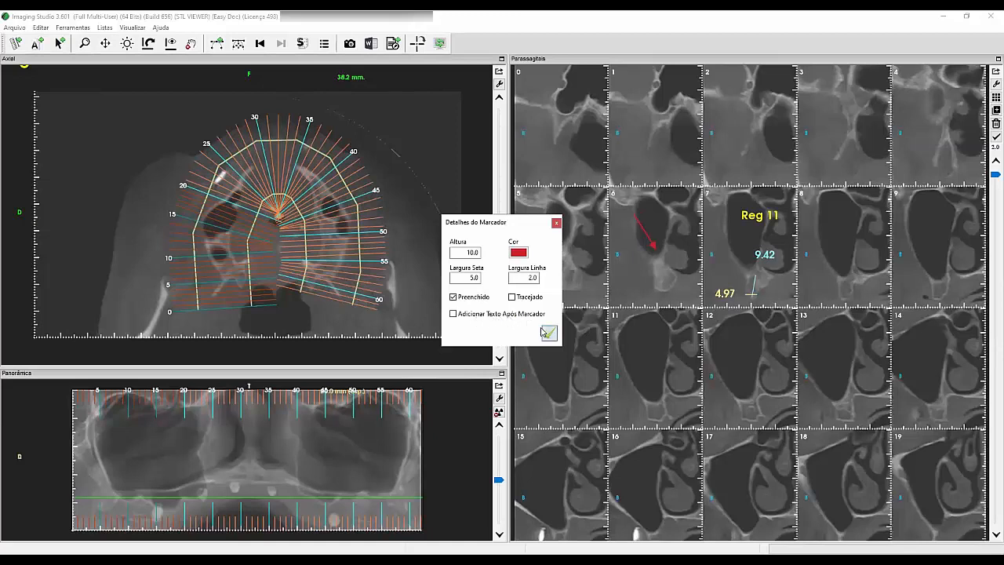
# Draw red marker arrows on the parasagittal slices: one on slice 7, one on slice 8 and six around the sinus floor on slice 6.
pyautogui.click(60, 44)
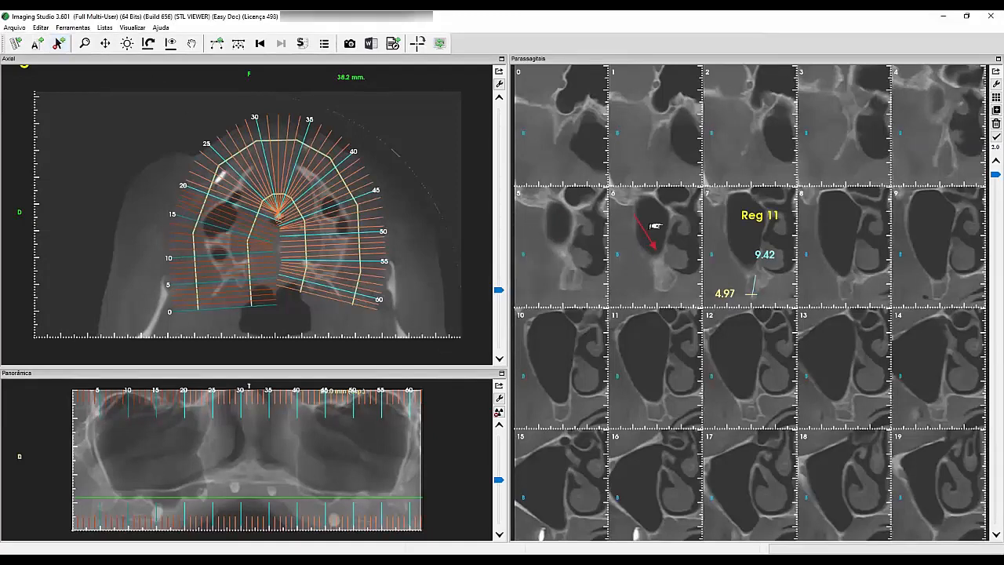
pyautogui.moveTo(722, 248); pyautogui.dragTo(696, 278)
pyautogui.moveTo(834, 262); pyautogui.dragTo(800, 320)
pyautogui.moveTo(650, 256); pyautogui.dragTo(614, 291)
pyautogui.moveTo(665, 252); pyautogui.dragTo(673, 277)
pyautogui.moveTo(666, 232); pyautogui.dragTo(677, 211)
pyautogui.moveTo(648, 217); pyautogui.dragTo(635, 194)
pyautogui.moveTo(630, 250); pyautogui.dragTo(601, 238)
pyautogui.moveTo(659, 270); pyautogui.dragTo(659, 308)
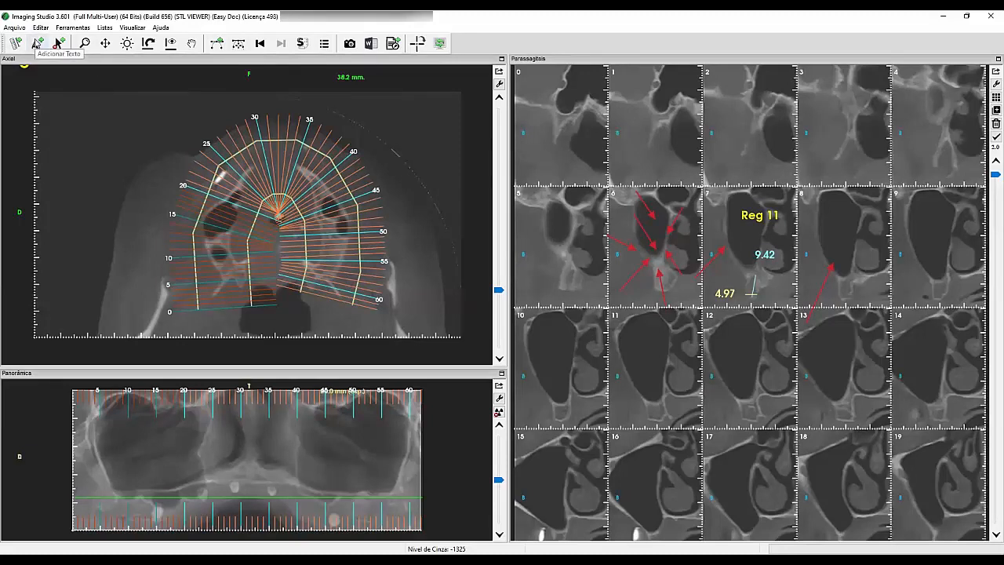
# Stop adding markers and turn on "Adicionar Texto Após Marcador" in the properties of an arrow on slice 6.
pyautogui.click(36, 44)
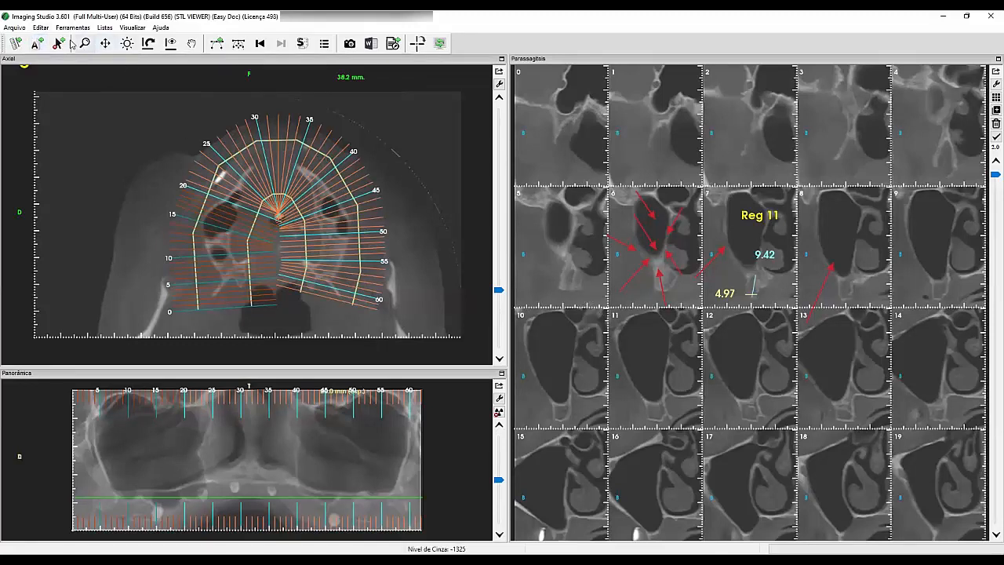
pyautogui.click(192, 43)
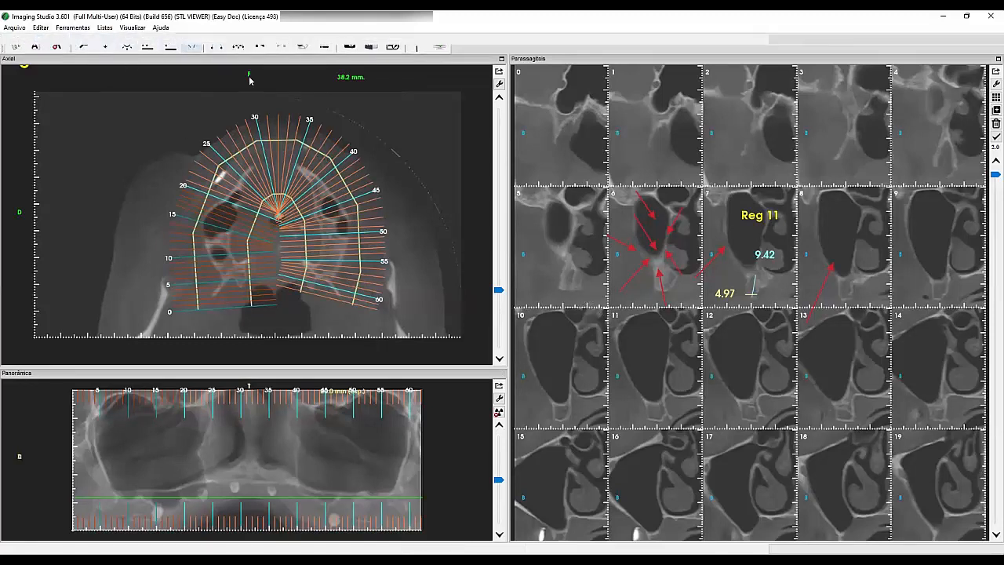
pyautogui.rightClick(622, 295)
pyautogui.click(657, 325)
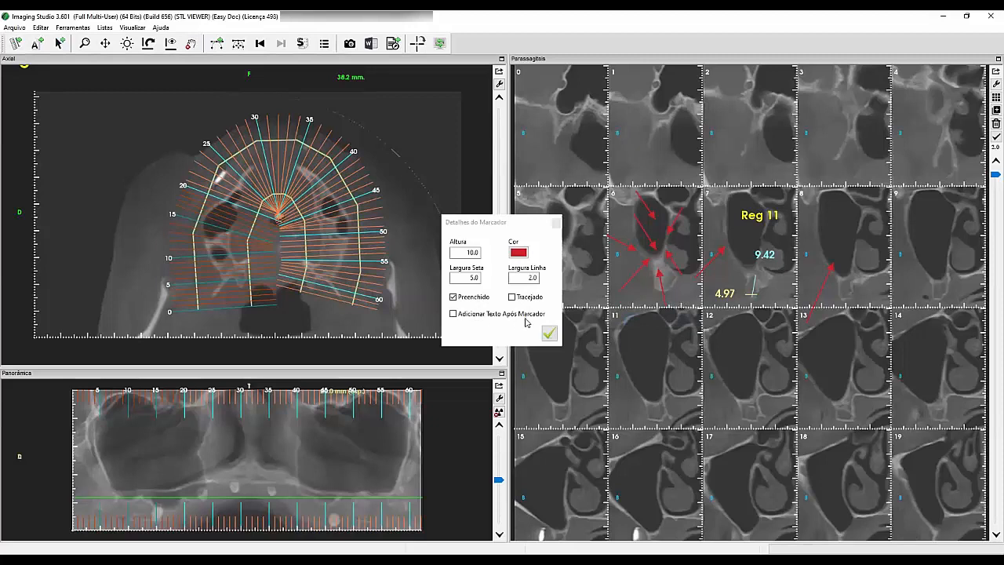
pyautogui.click(454, 315)
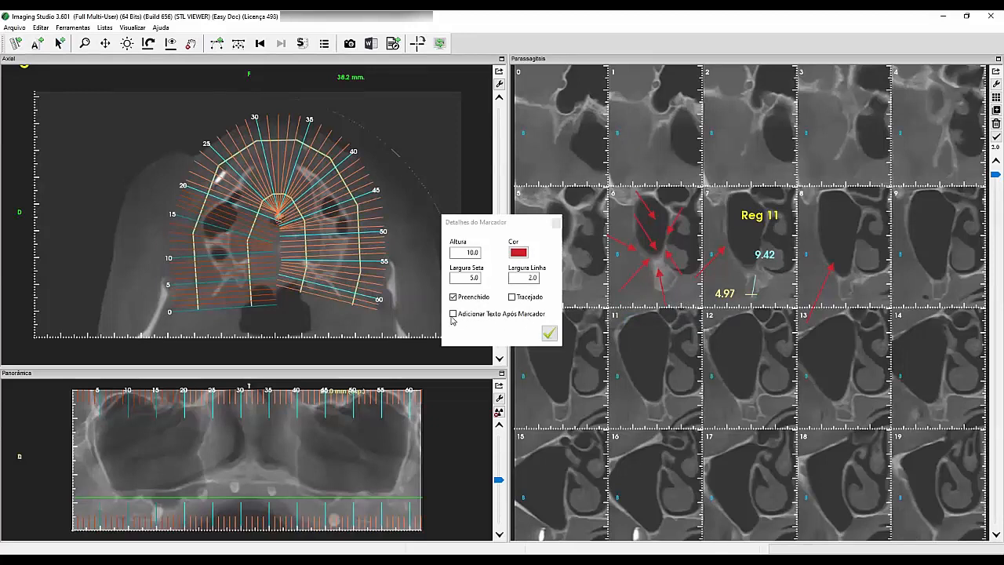
pyautogui.click(548, 335)
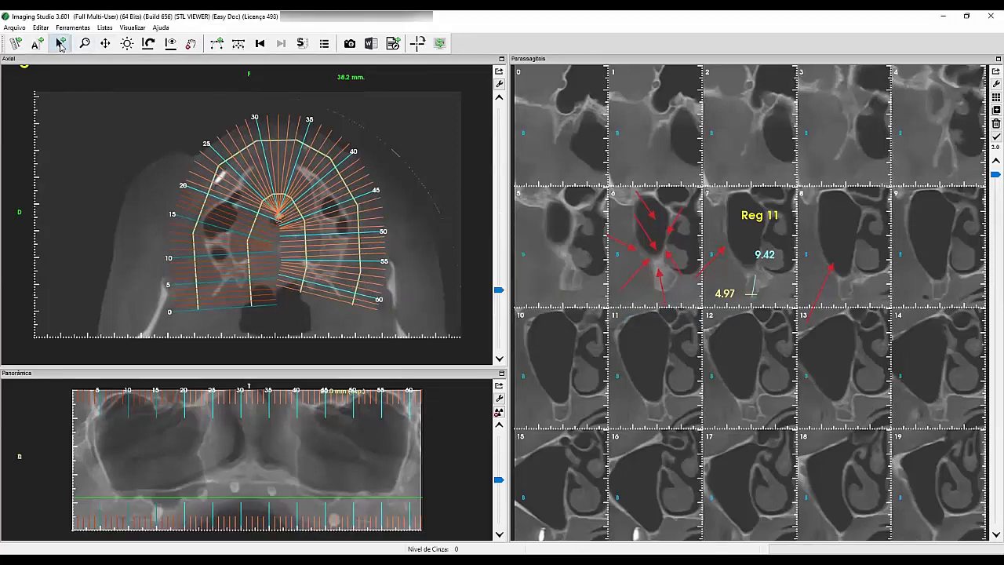
# Draw a marker arrow on slice 11 and save the abbreviation "APE" for the preset text "Alongamento do Processo Estilohioideo".
pyautogui.moveTo(638, 361); pyautogui.dragTo(618, 332)
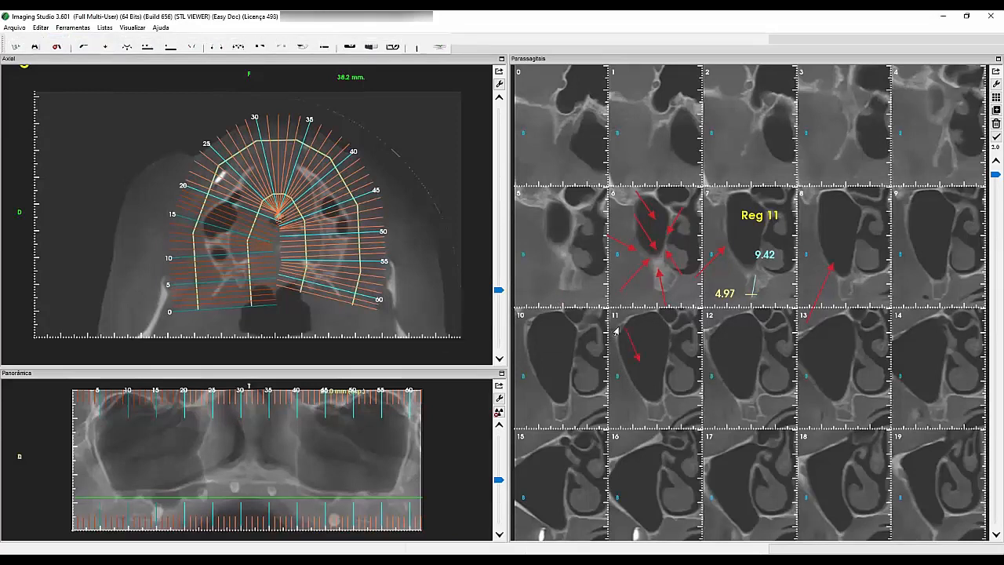
pyautogui.click(164, 165)
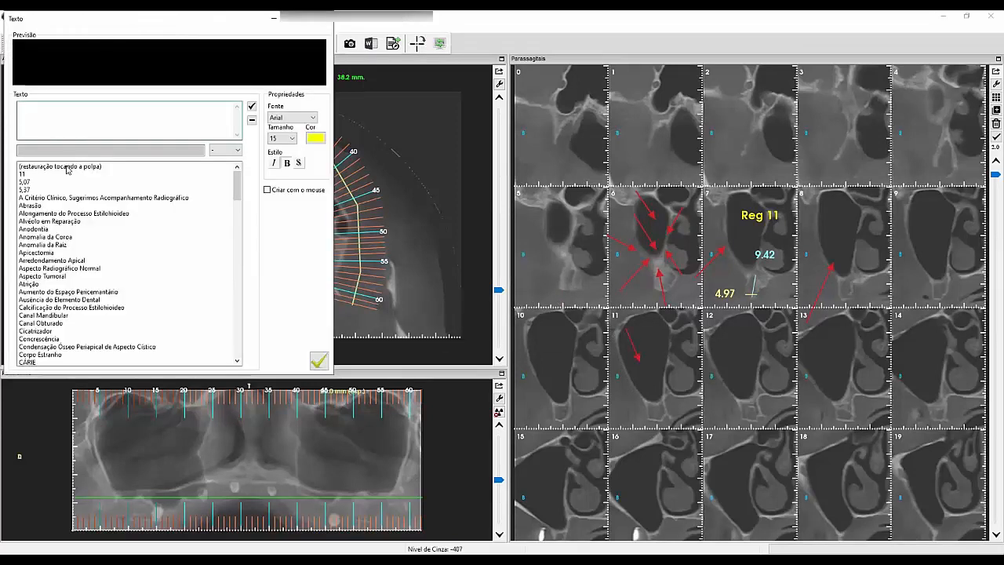
pyautogui.click(41, 215)
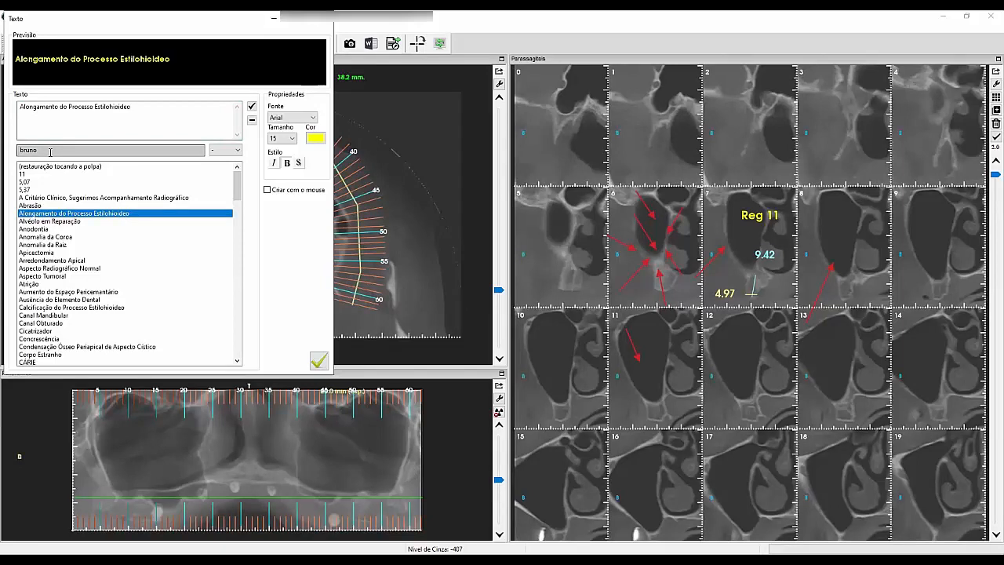
pyautogui.moveTo(49, 151); pyautogui.dragTo(9, 147)
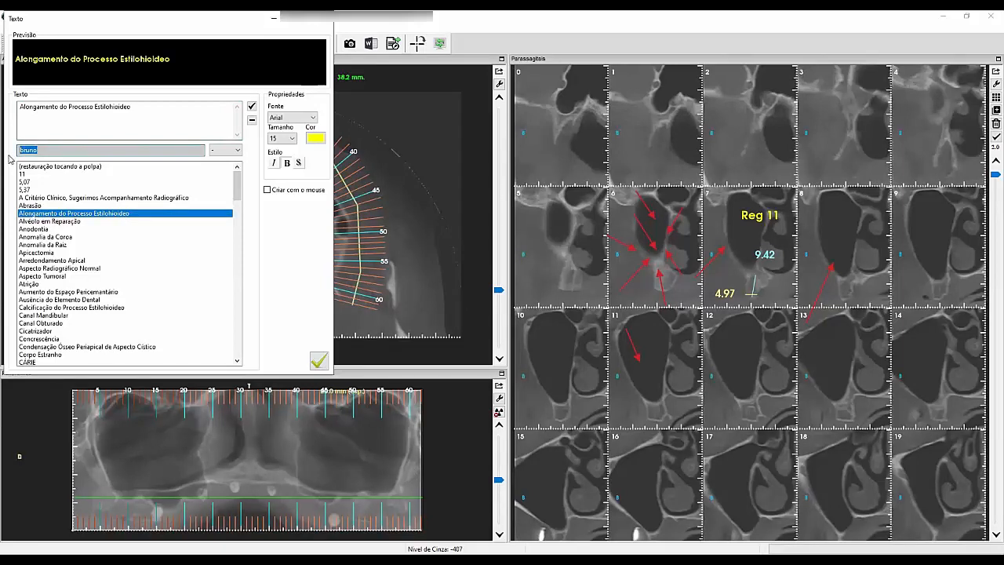
pyautogui.write('APE')
pyautogui.click(131, 113)
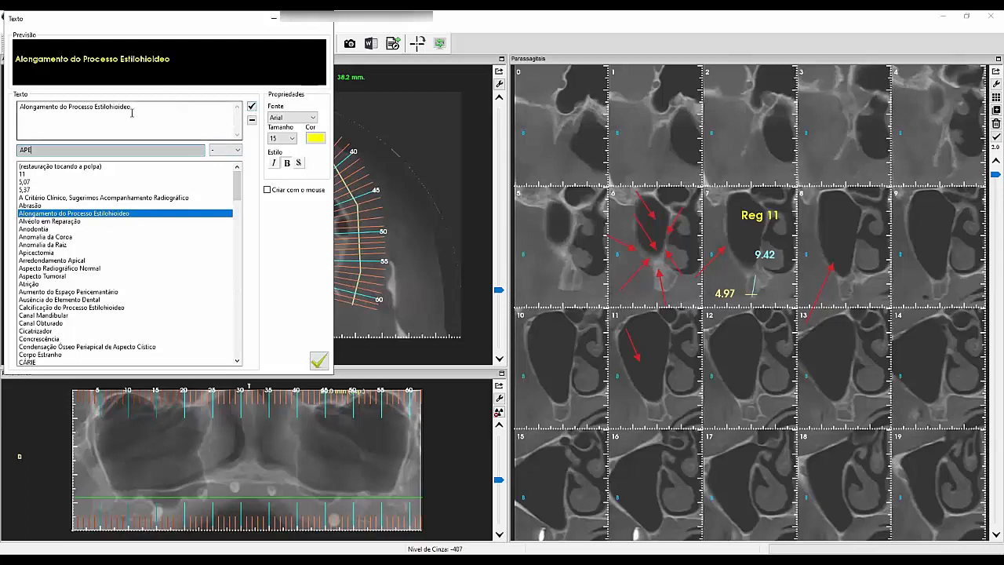
pyautogui.moveTo(139, 108); pyautogui.dragTo(17, 100)
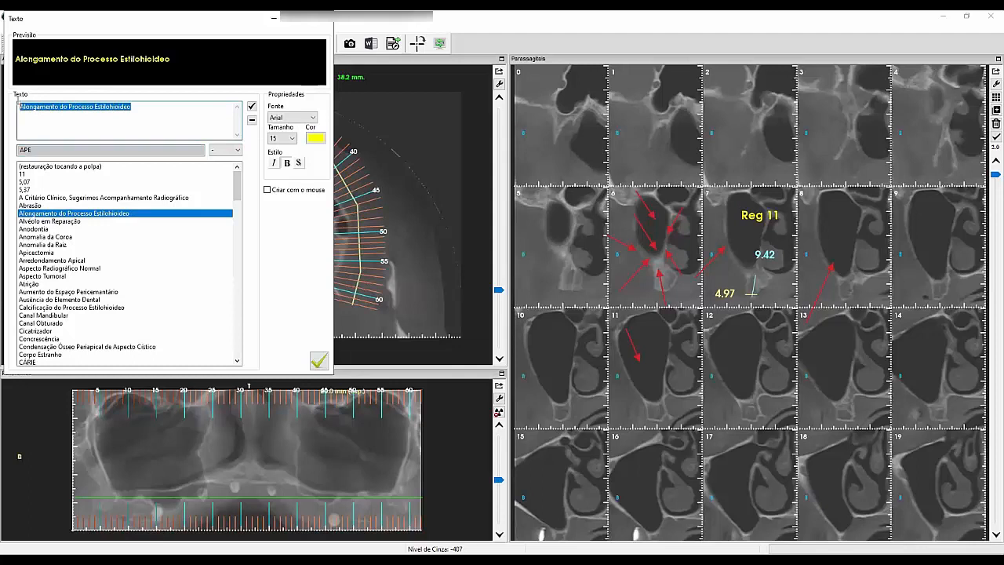
pyautogui.moveTo(42, 148); pyautogui.dragTo(17, 150)
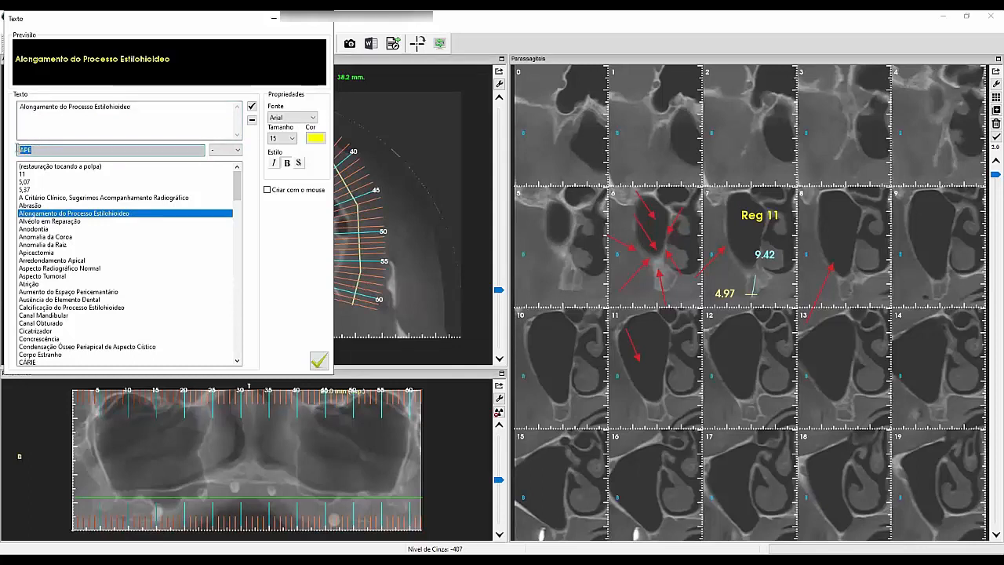
pyautogui.click(251, 108)
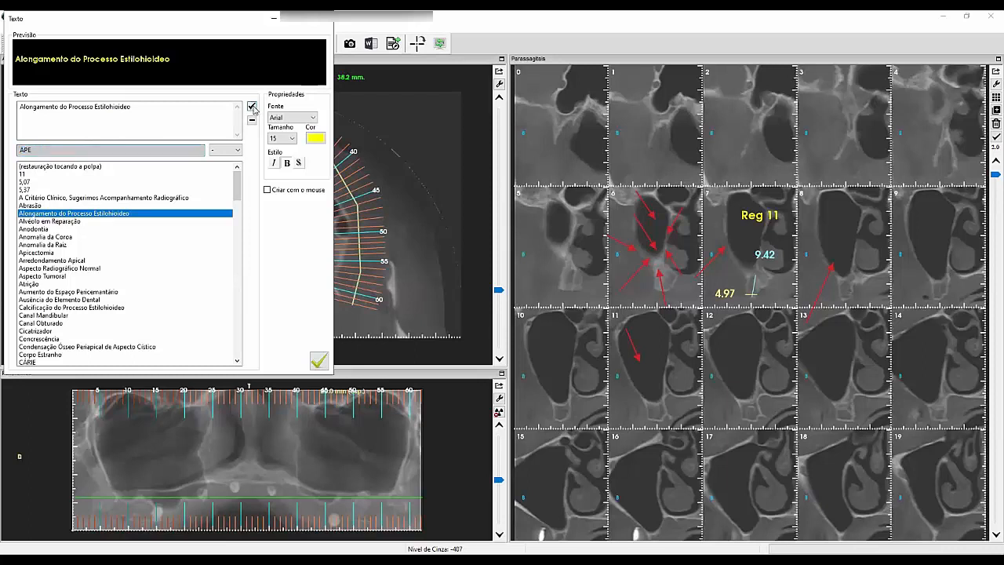
# Select the preset "Alongamento do Processo Estilohioideo" again and place its abbreviated label above the arrow on slice 11.
pyautogui.click(40, 206)
pyautogui.click(39, 207)
pyautogui.click(36, 218)
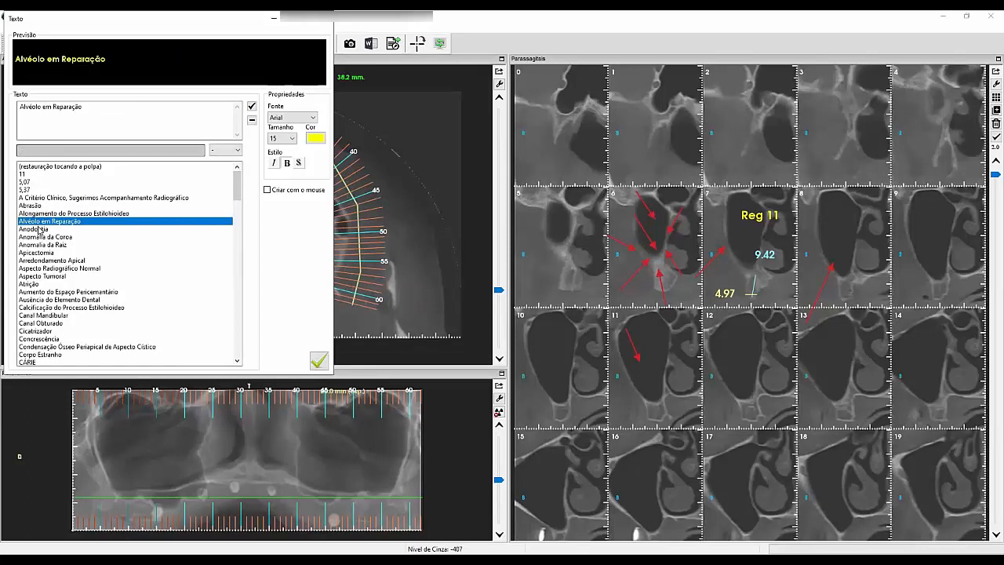
pyautogui.click(37, 214)
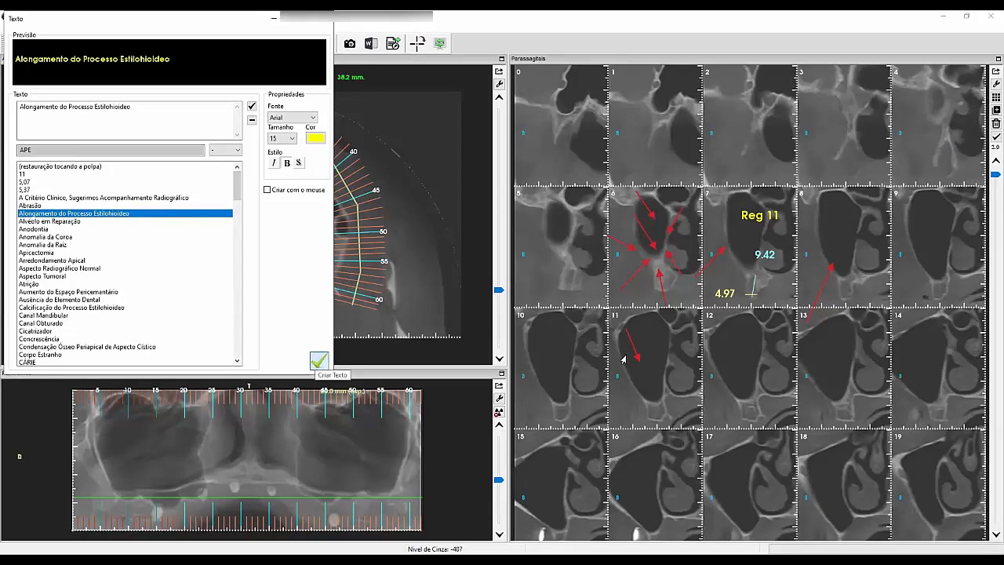
pyautogui.click(626, 323)
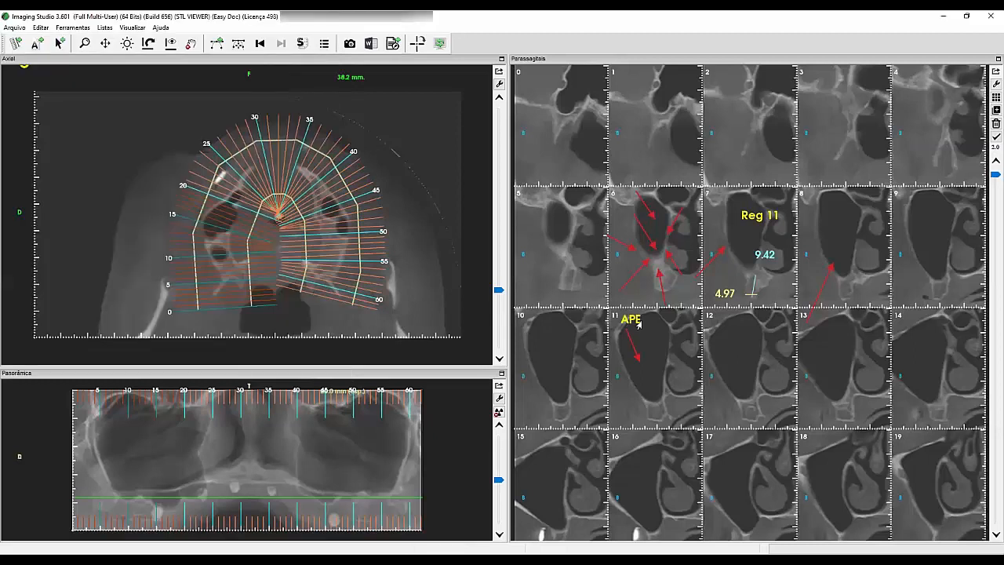
pyautogui.click(74, 27)
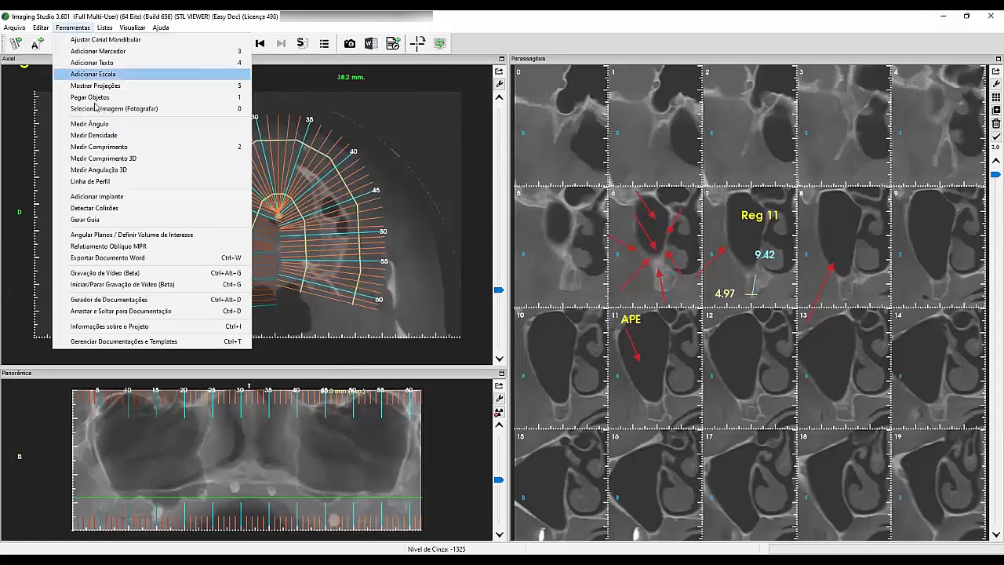
pyautogui.click(108, 261)
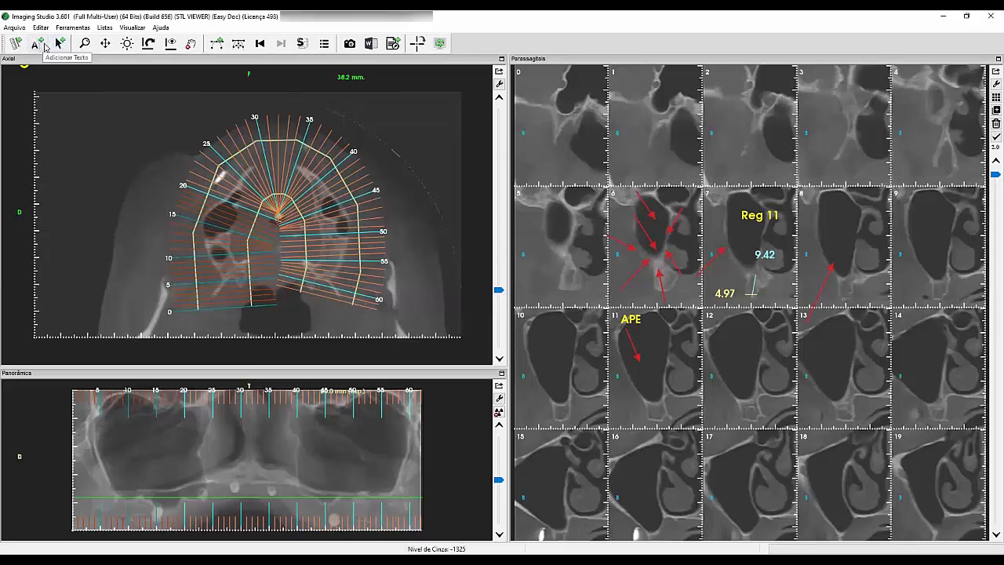
# Draw an upward marker arrow on slice 12 and enter "VAMOS COLOCAR UM TEXTO" as its text.
pyautogui.click(60, 45)
pyautogui.moveTo(734, 353)
pyautogui.mouseDown()
pyautogui.moveTo(723, 388)
pyautogui.moveTo(735, 400)
pyautogui.mouseUp()
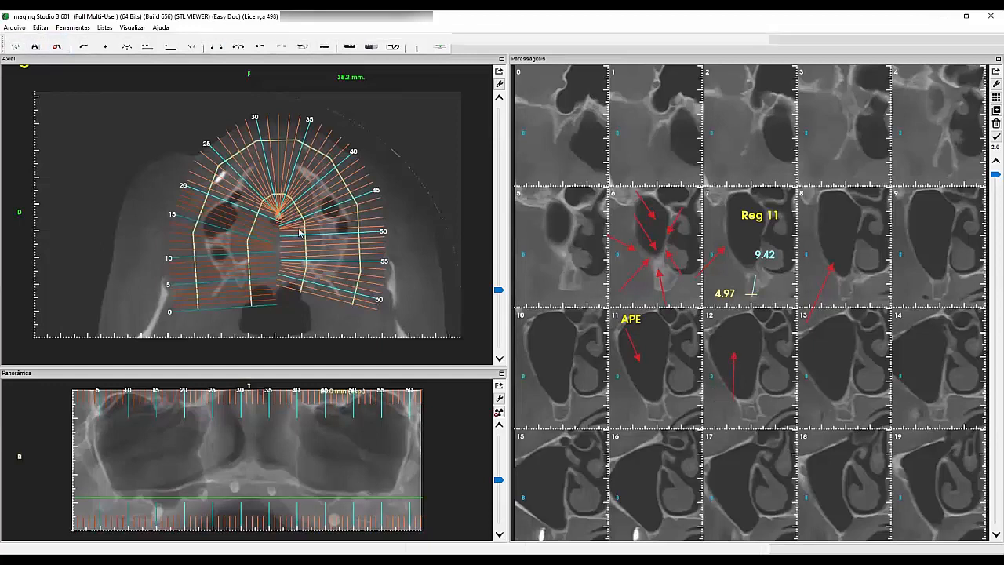
pyautogui.click(135, 123)
pyautogui.write('V')
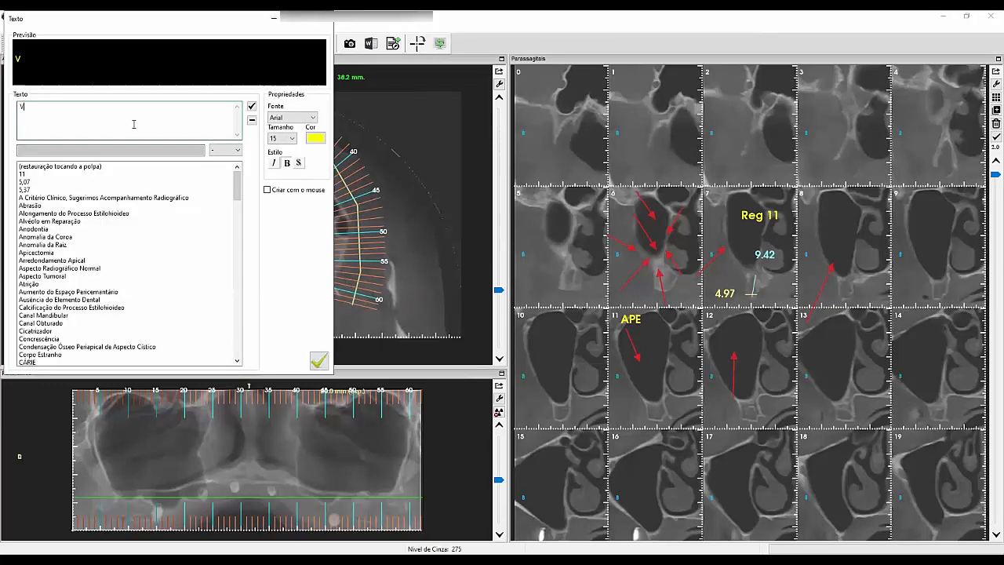
pyautogui.write('AMOS COLOC')
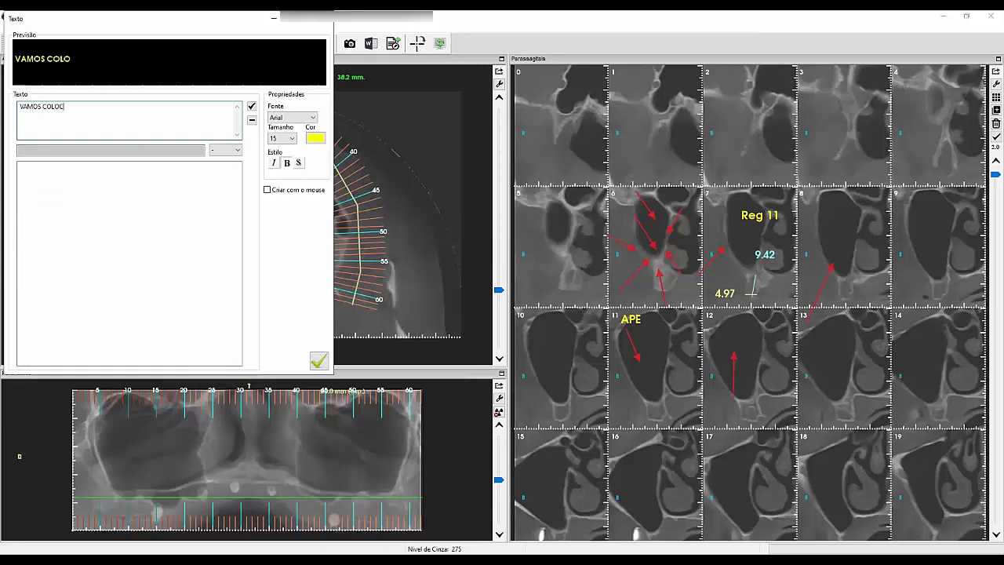
pyautogui.write('AR UM TEXTO')
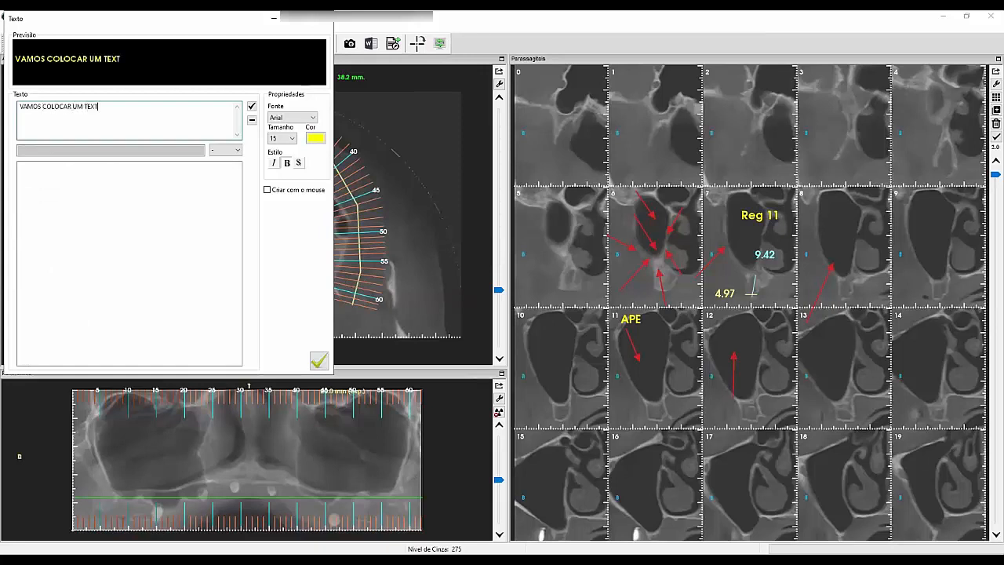
# Save the new text as a preset with the abbreviation "VCT" and place the label at the tail of the arrow on slice 12.
pyautogui.click(37, 148)
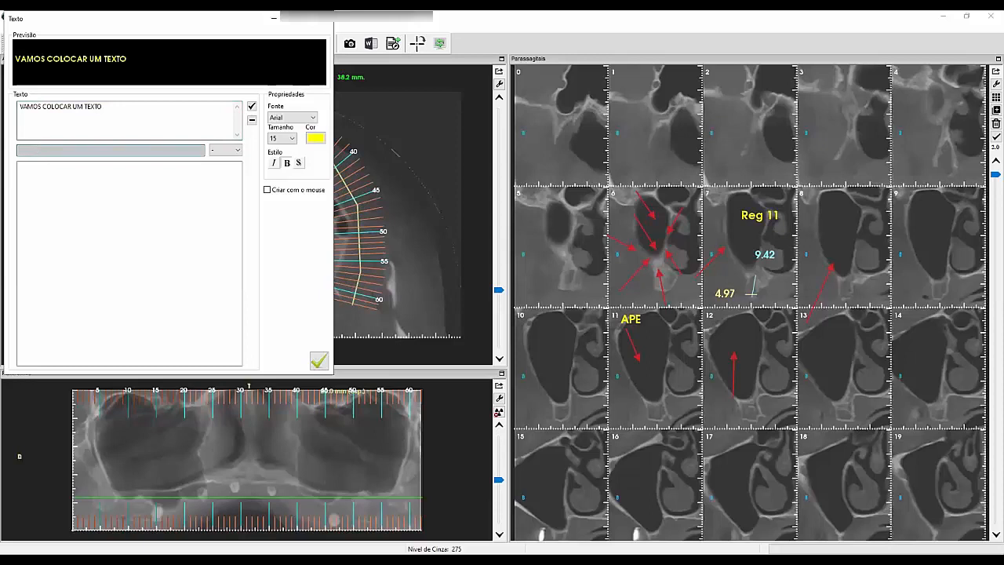
pyautogui.write('VCT')
pyautogui.click(251, 106)
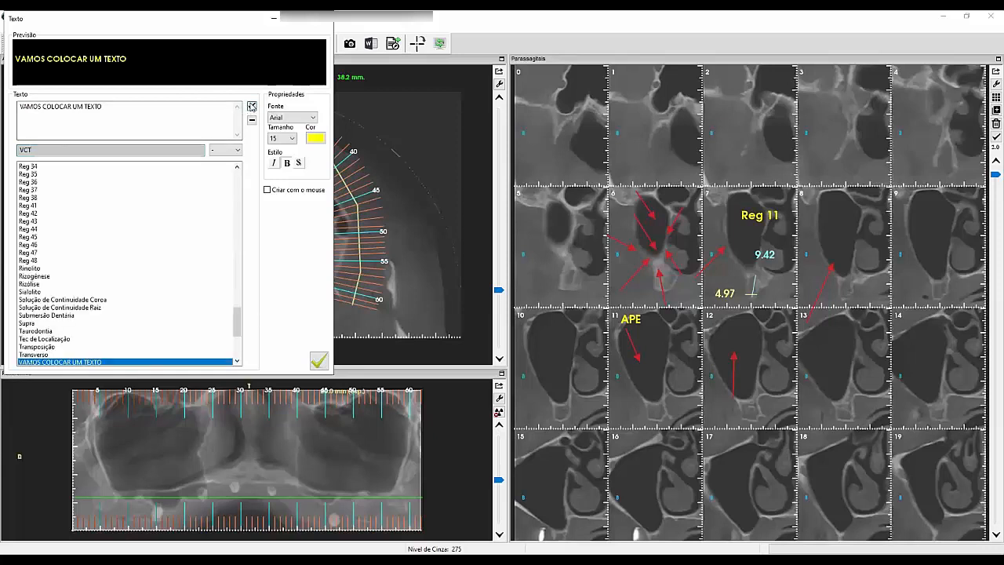
pyautogui.click(325, 361)
pyautogui.click(732, 411)
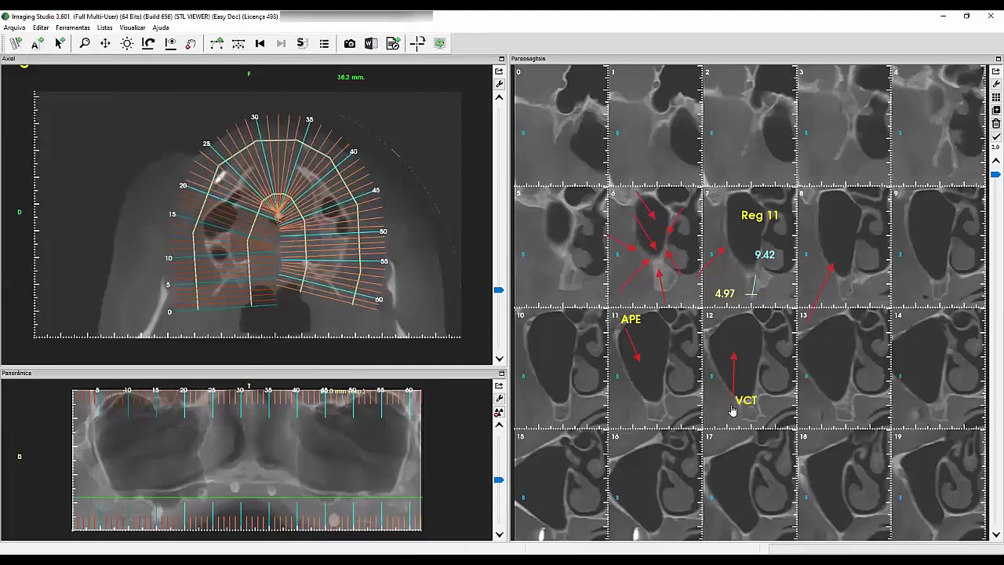
# Centre the VCT label below the arrow on slice 12 and export the exam report as a Word document.
pyautogui.click(722, 417)
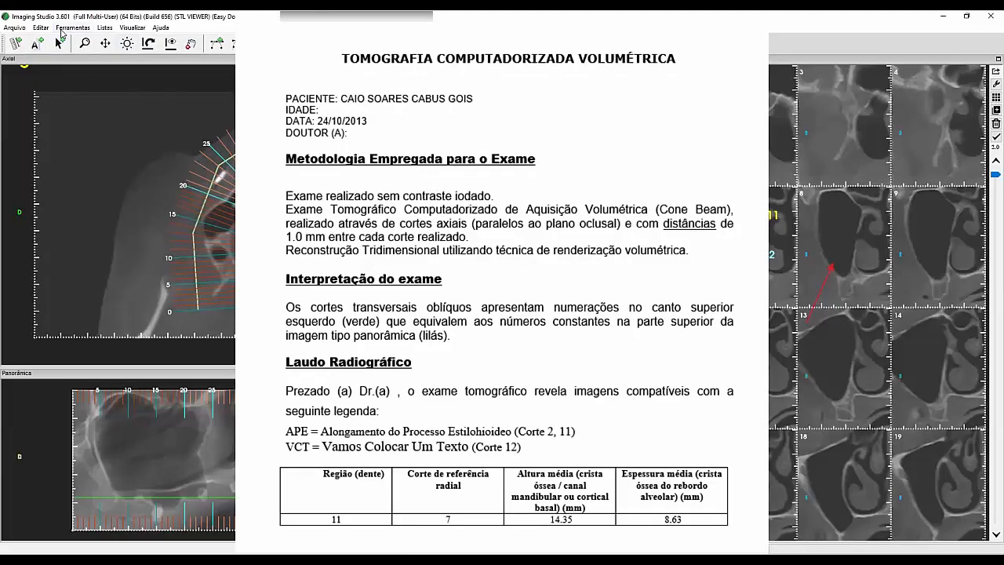
pyautogui.click(62, 28)
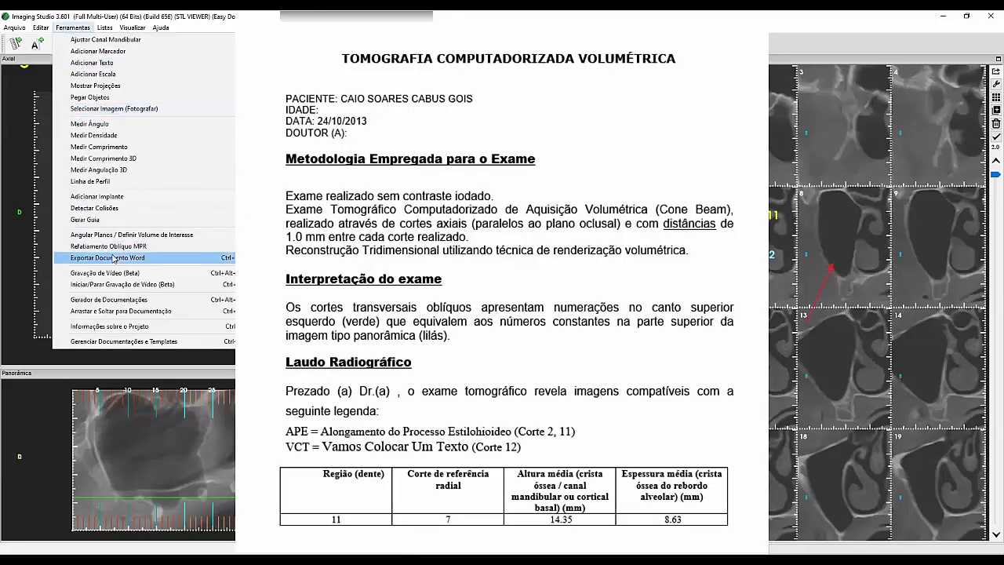
pyautogui.click(114, 258)
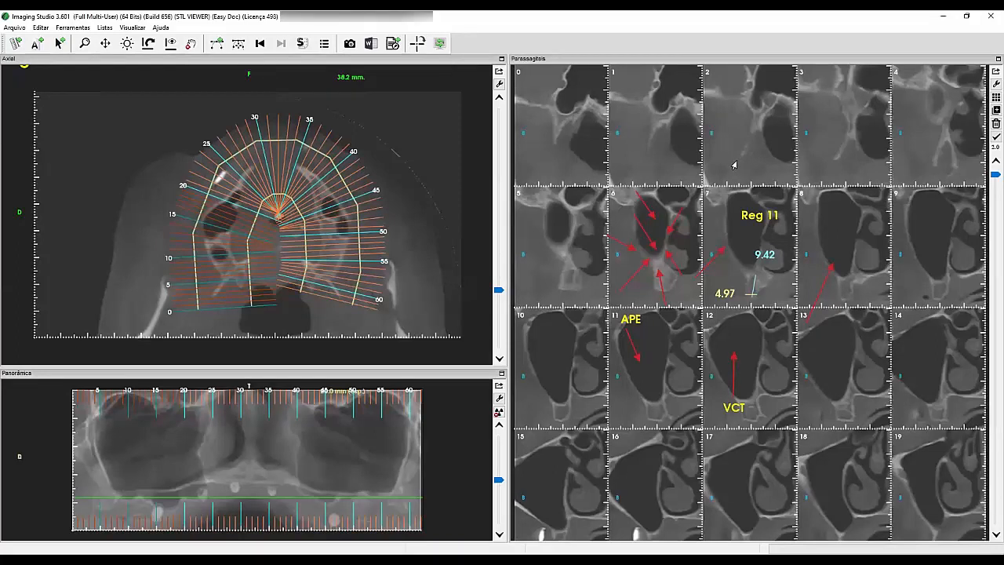
# Export the Word report template from the Templates preferences as template_imagingstudio_word.docx to the webinar folder.
pyautogui.click(41, 27)
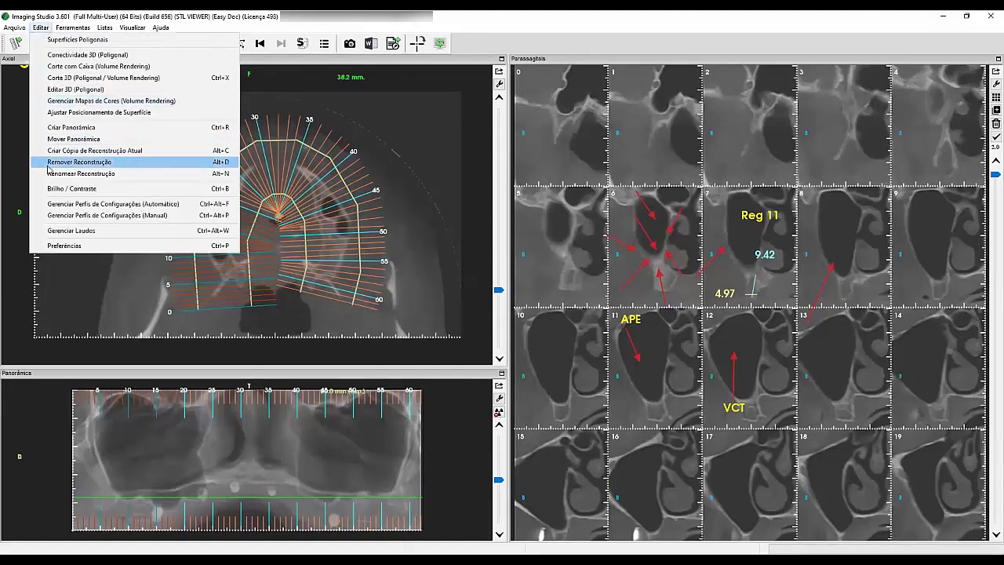
pyautogui.click(64, 246)
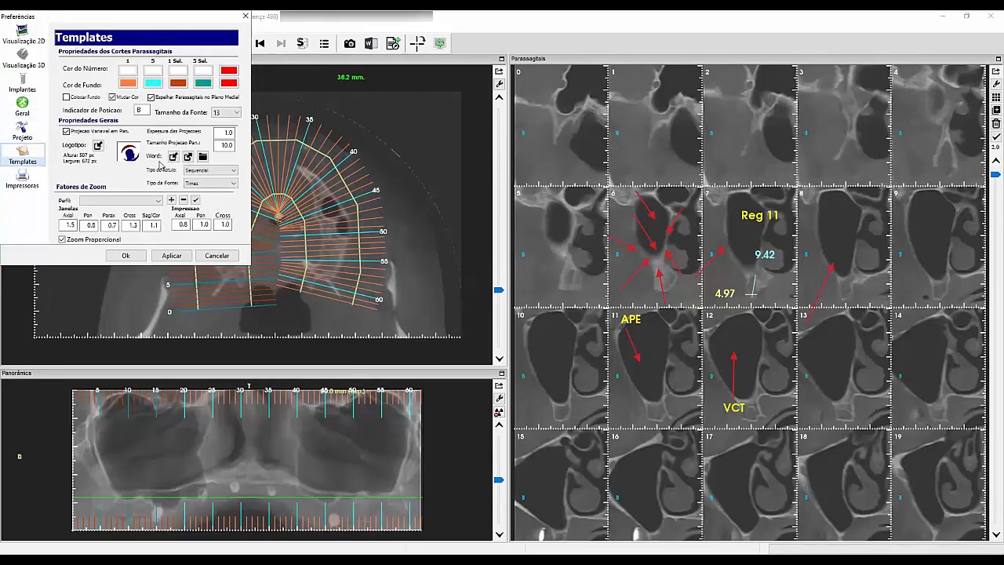
pyautogui.click(23, 157)
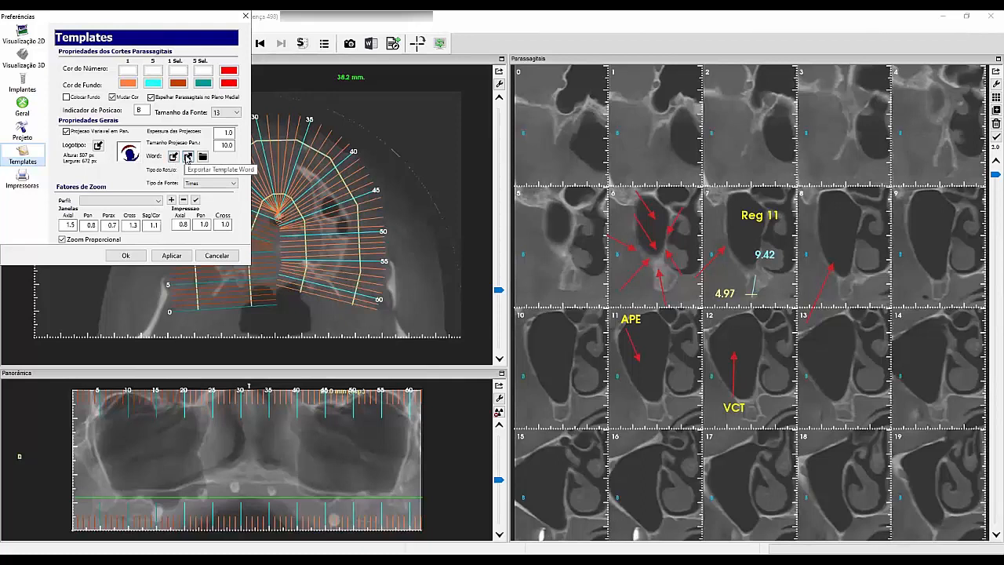
pyautogui.click(188, 157)
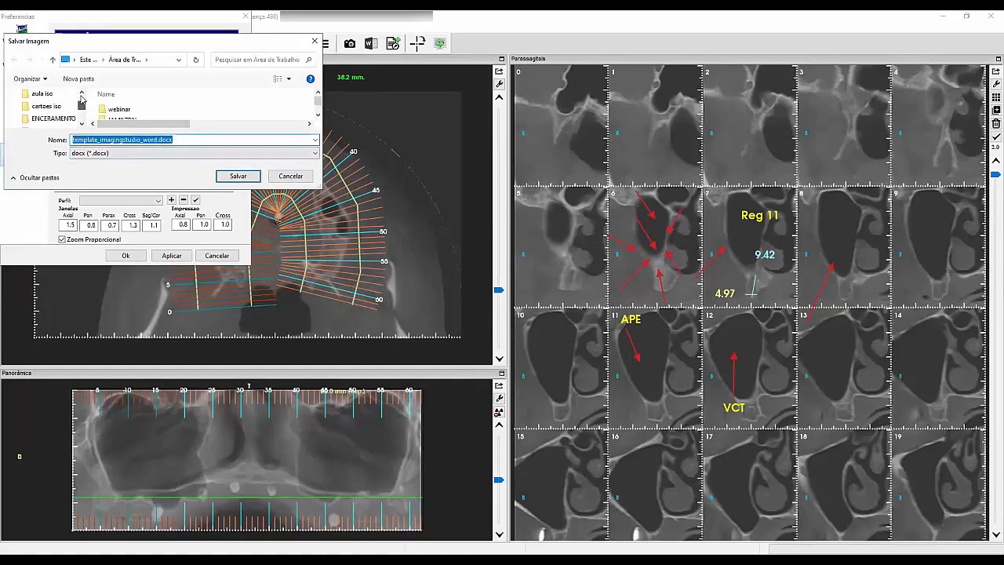
pyautogui.scroll(5, 81, 99)
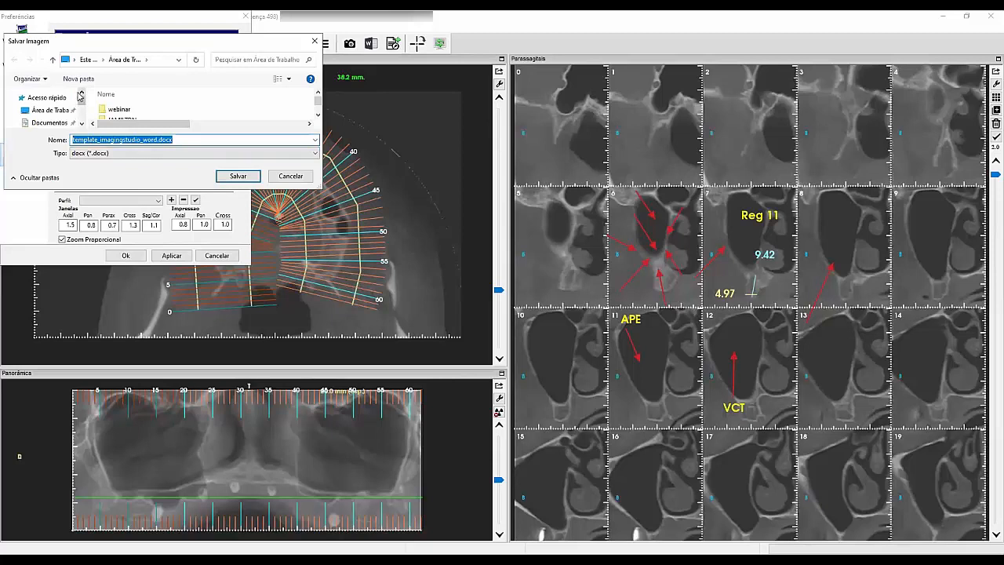
pyautogui.click(115, 113)
pyautogui.doubleClick(116, 112)
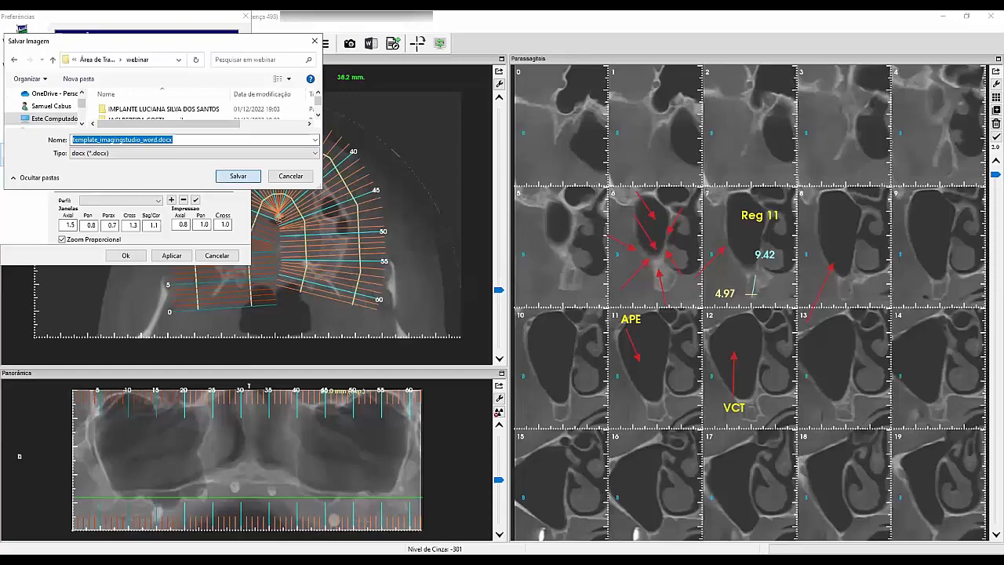
pyautogui.click(238, 175)
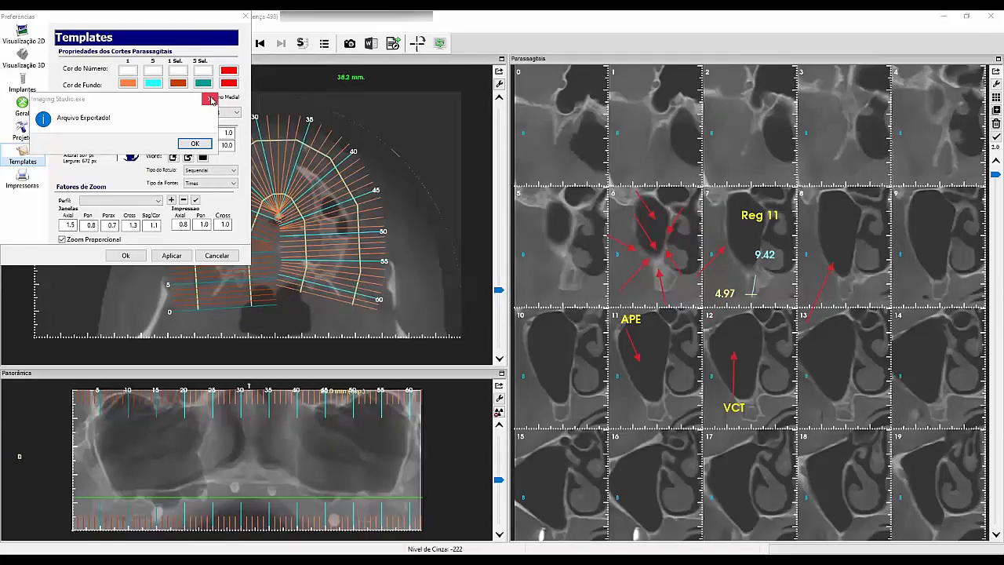
pyautogui.click(211, 100)
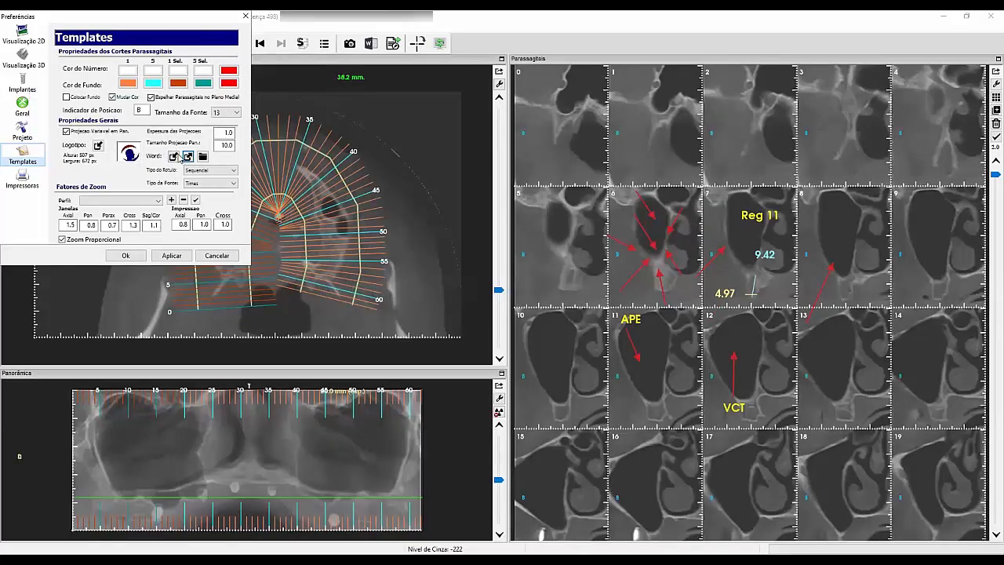
pyautogui.click(245, 15)
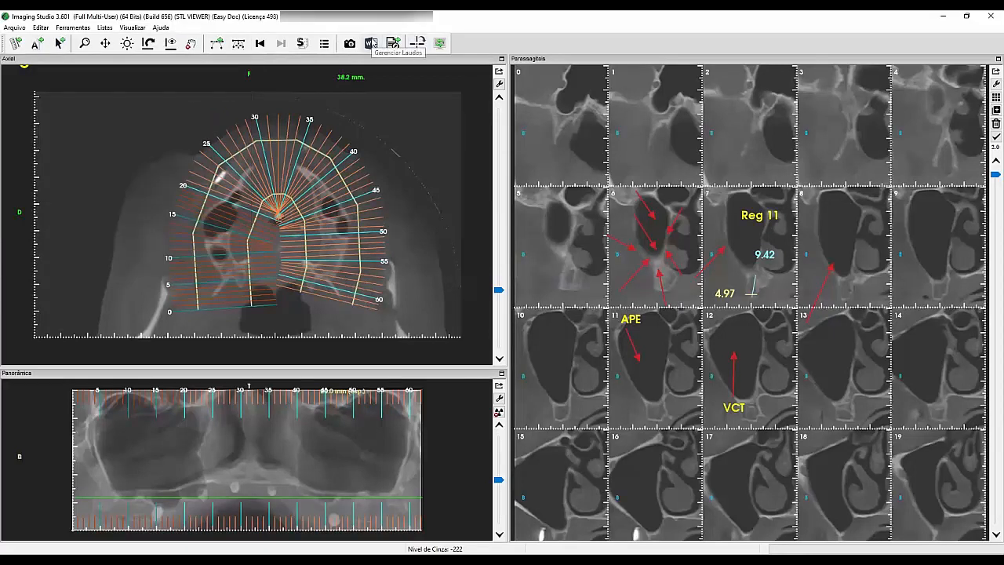
# Open the "laudo implante" report in the report manager and examine the tags available for the Word document, including the measurement table tag.
pyautogui.click(371, 43)
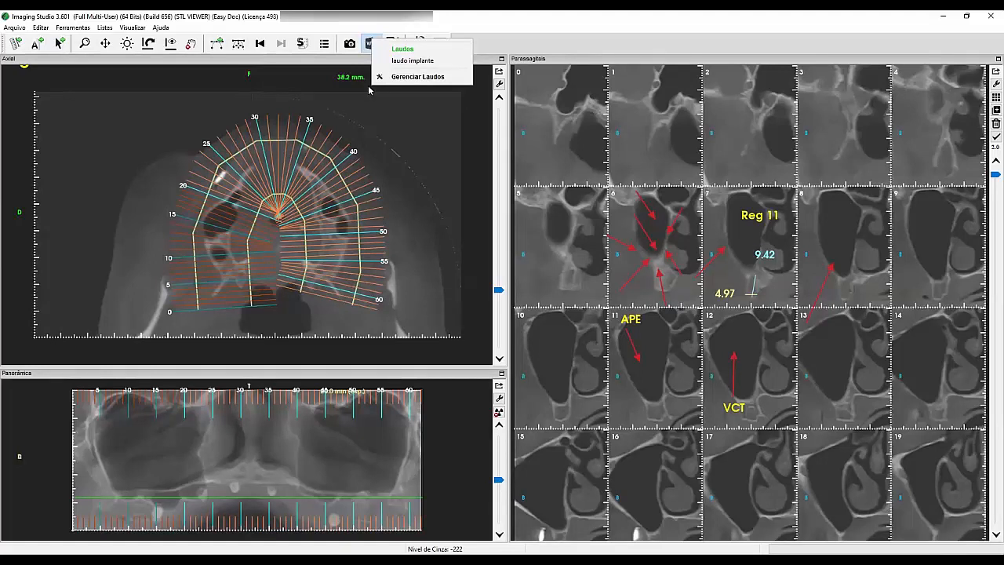
pyautogui.click(416, 76)
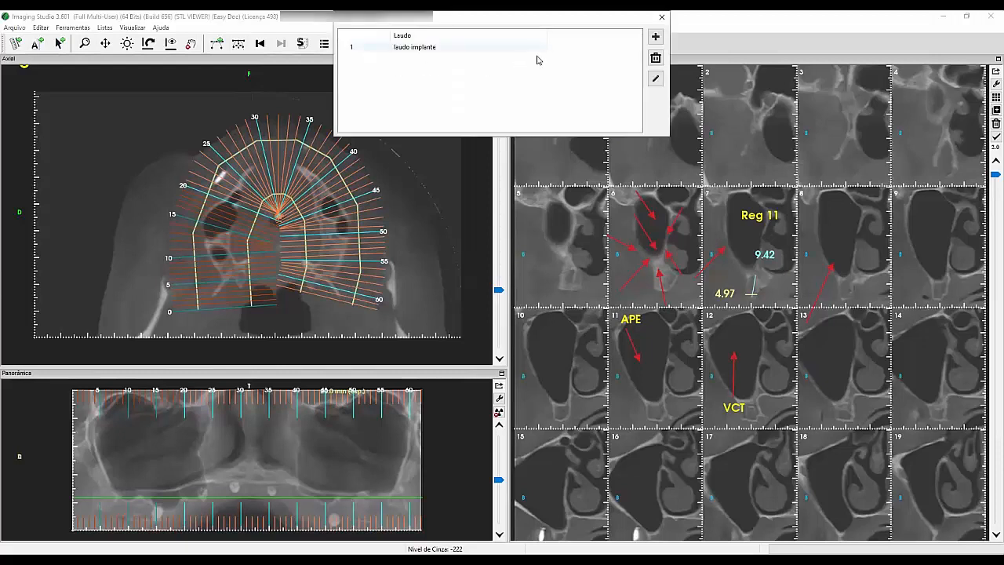
pyautogui.click(424, 50)
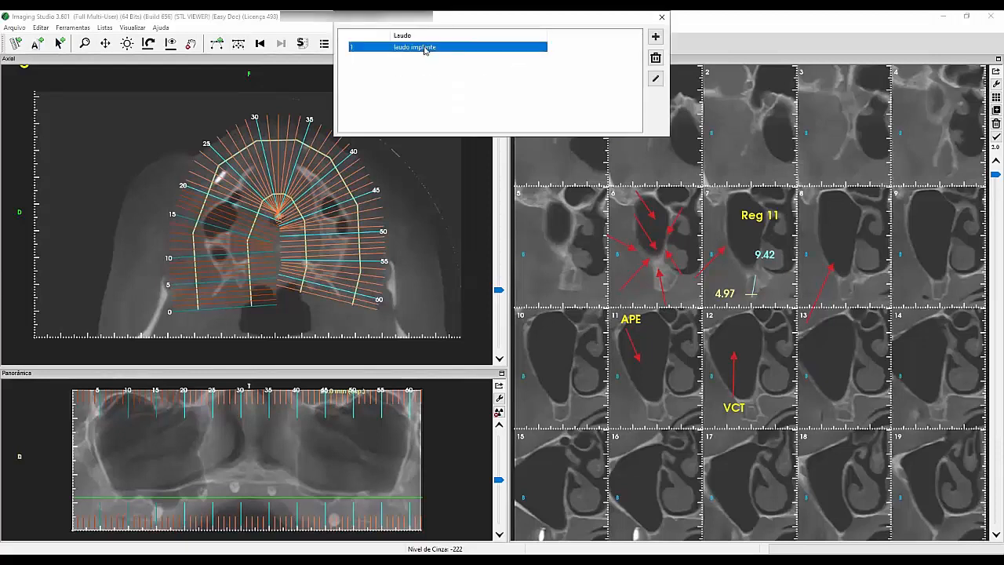
pyautogui.doubleClick(424, 51)
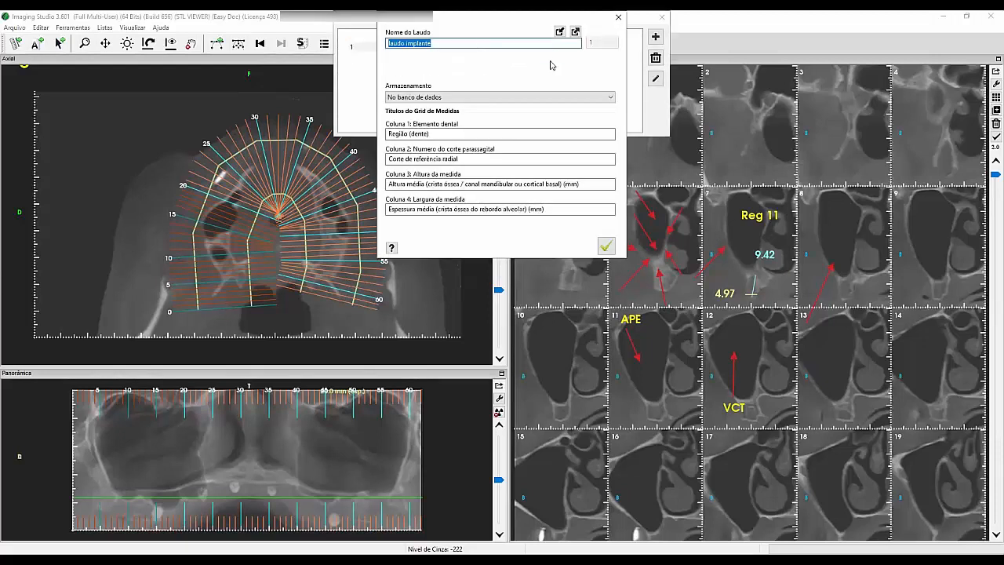
pyautogui.click(392, 248)
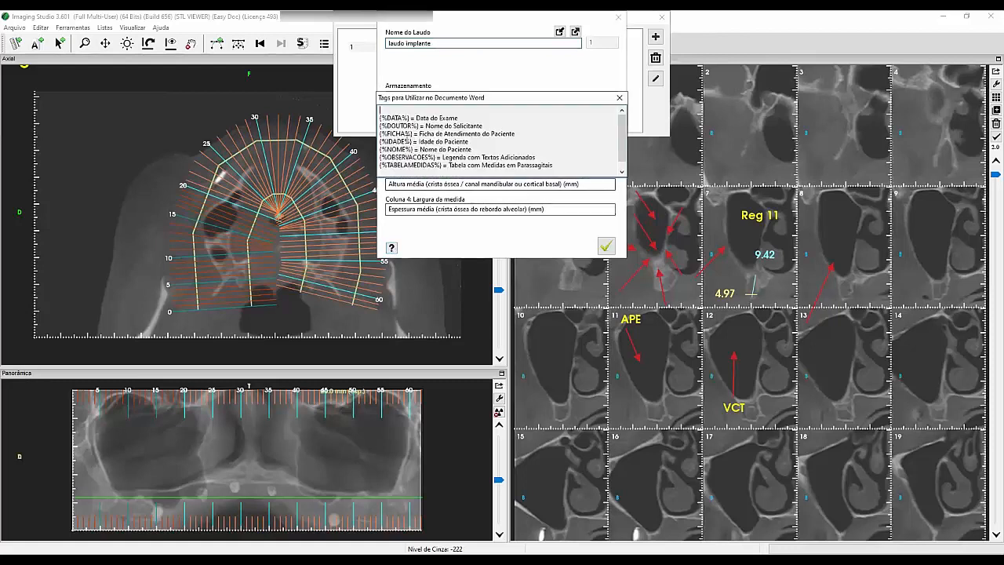
pyautogui.moveTo(448, 165); pyautogui.dragTo(388, 169)
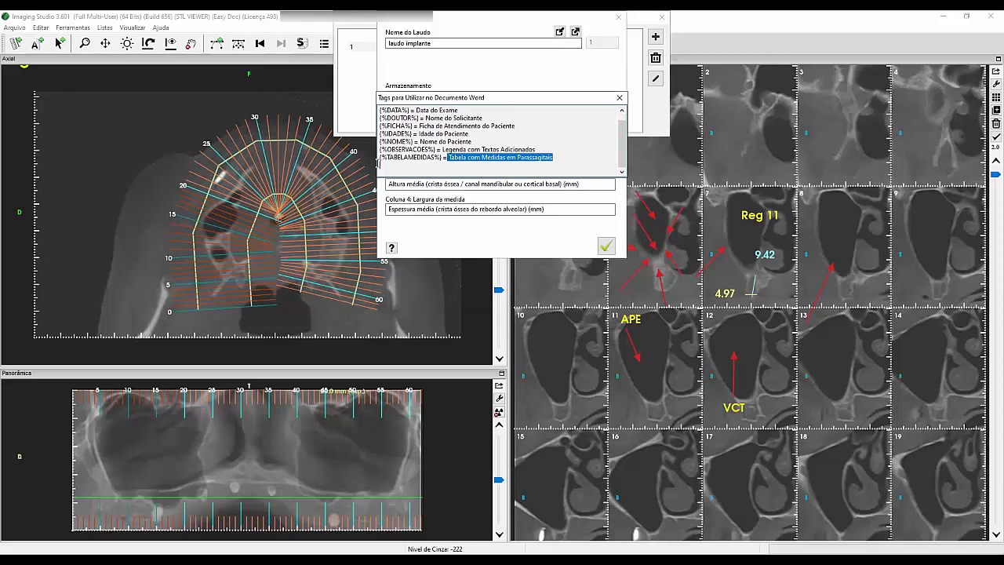
pyautogui.click(559, 156)
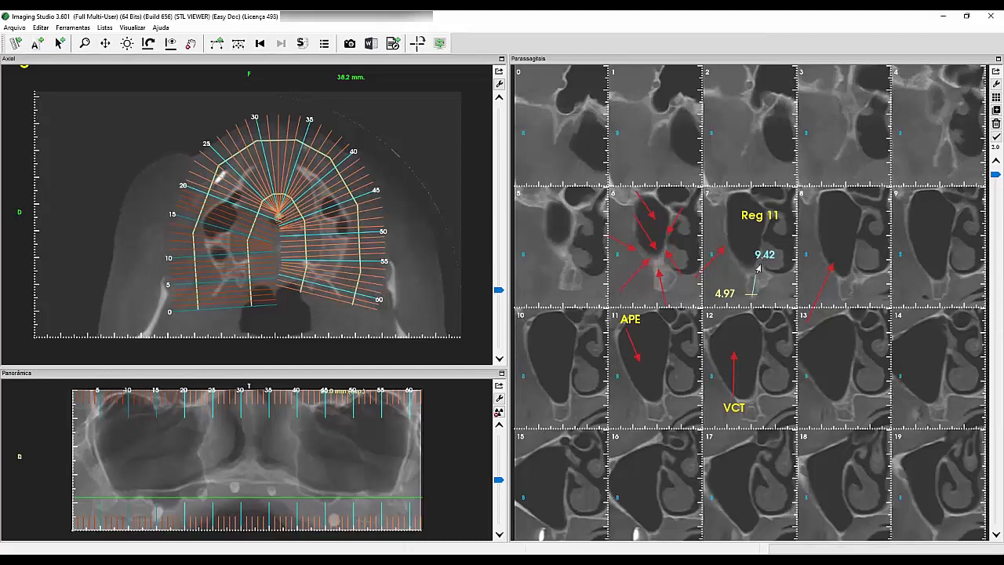
# Move the 9.42 measurement label on slice 7 closer to its line and delete all but one marker arrow on slice 6.
pyautogui.moveTo(759, 261); pyautogui.dragTo(738, 261)
pyautogui.moveTo(747, 259); pyautogui.dragTo(746, 265)
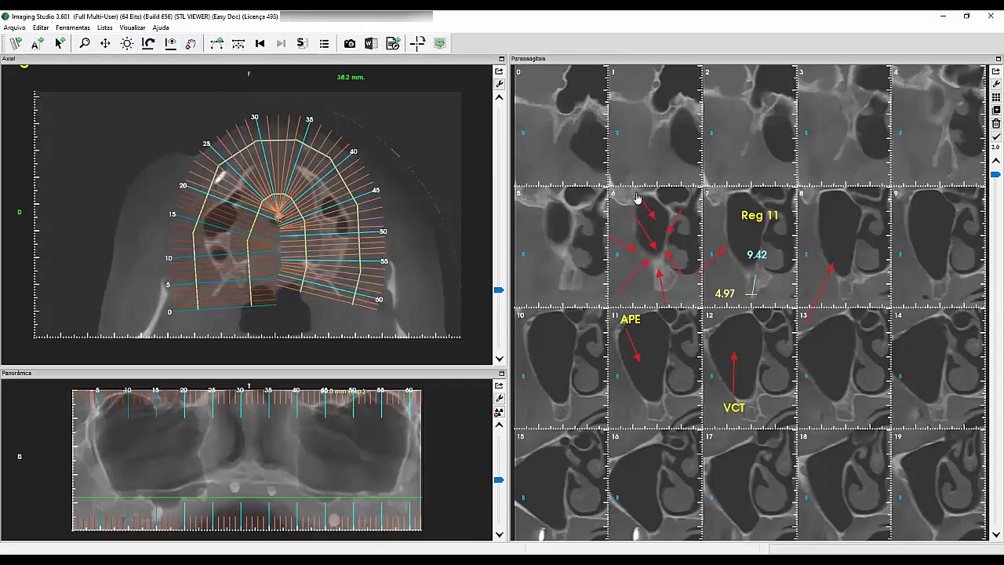
pyautogui.rightClick(659, 201)
pyautogui.rightClick(638, 253)
pyautogui.click(659, 259)
pyautogui.rightClick(651, 253)
pyautogui.click(657, 258)
pyautogui.rightClick(652, 253)
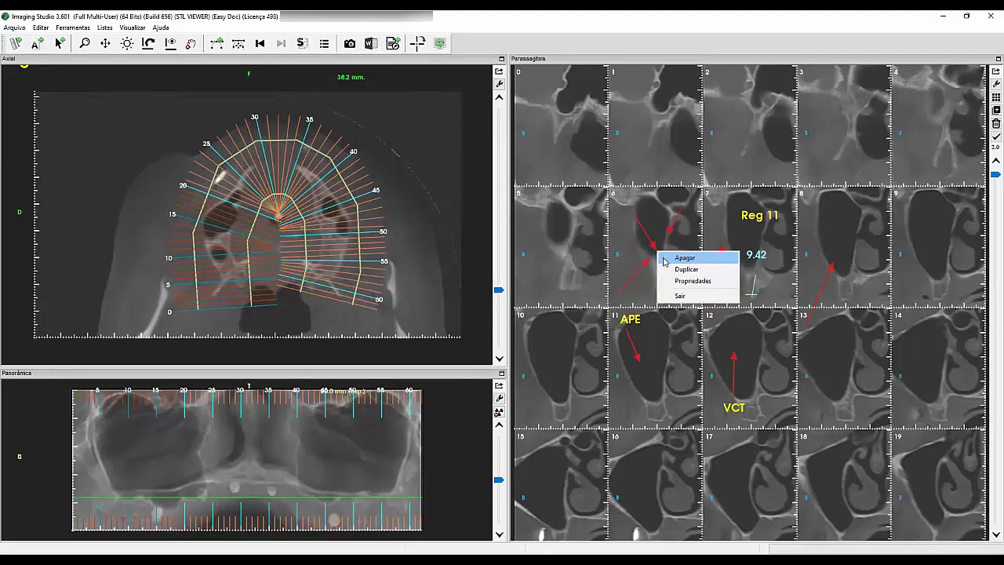
pyautogui.click(657, 259)
pyautogui.rightClick(651, 265)
pyautogui.click(660, 271)
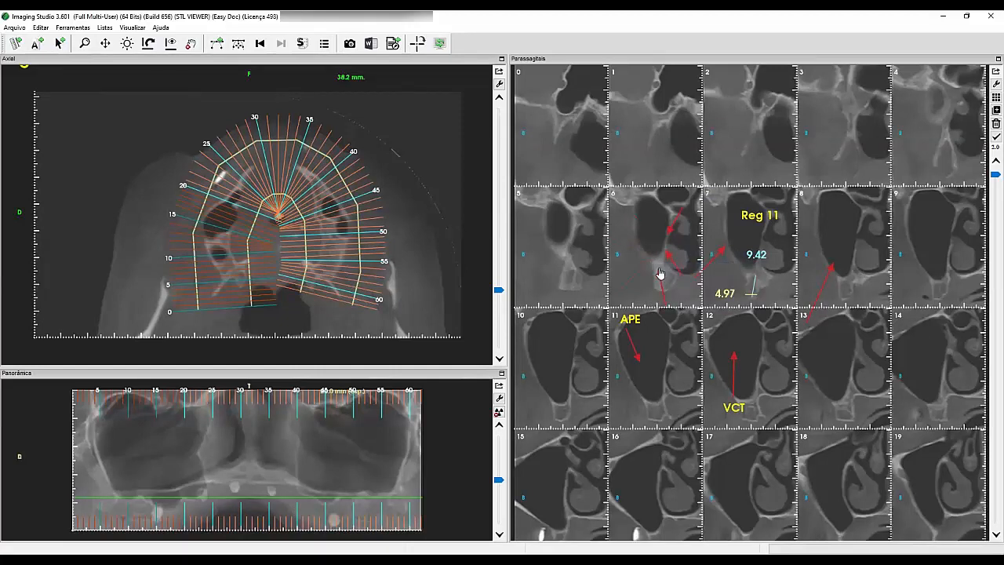
pyautogui.rightClick(658, 264)
pyautogui.click(667, 269)
pyautogui.moveTo(670, 240); pyautogui.dragTo(663, 259)
# Create a new panoramic reconstruction from a seven-point curve along the dental arch on the axial view, generating parasagittal slices 2.0 mm apart.
pyautogui.click(215, 44)
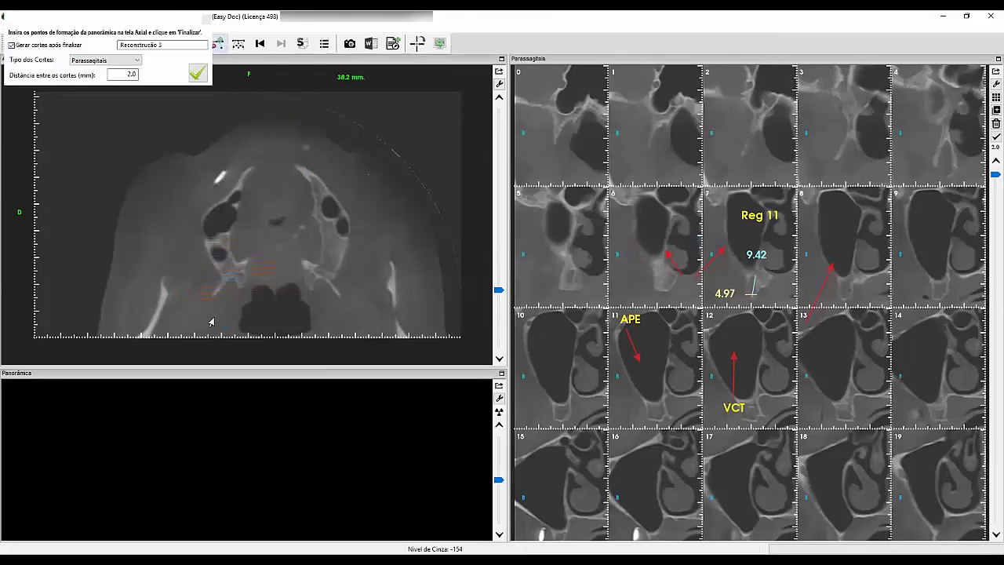
pyautogui.click(217, 234)
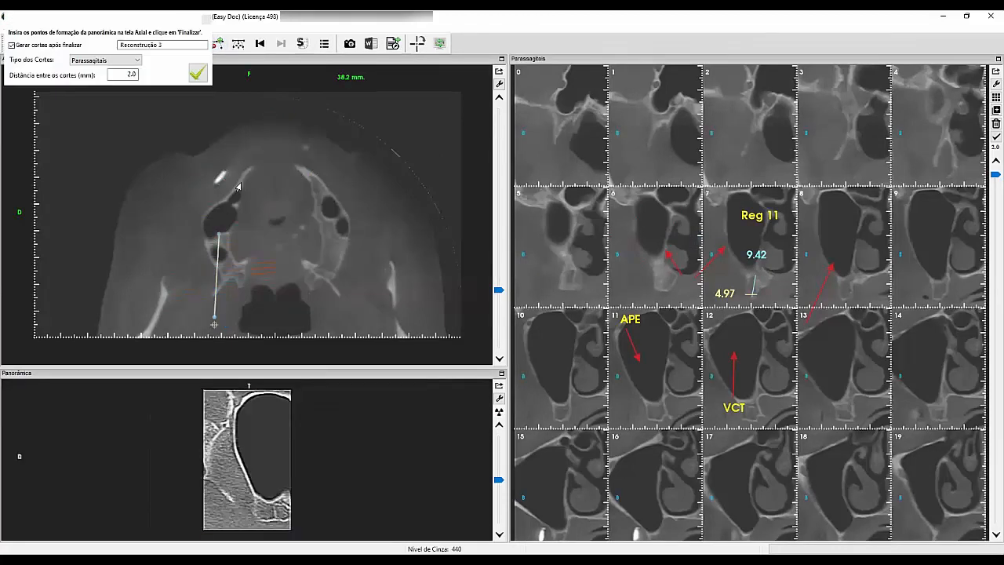
pyautogui.click(242, 182)
pyautogui.click(274, 160)
pyautogui.click(312, 178)
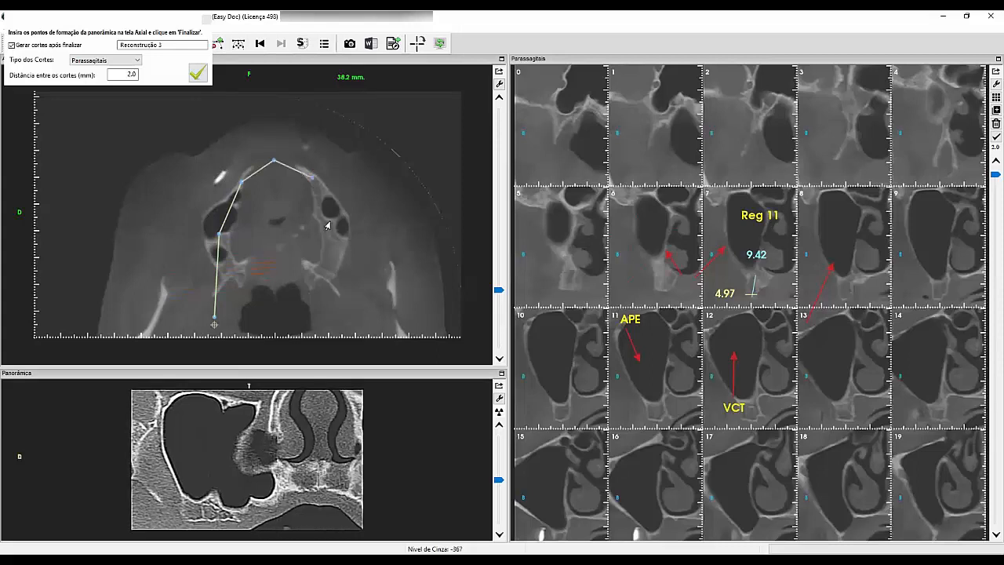
pyautogui.click(330, 222)
pyautogui.click(324, 296)
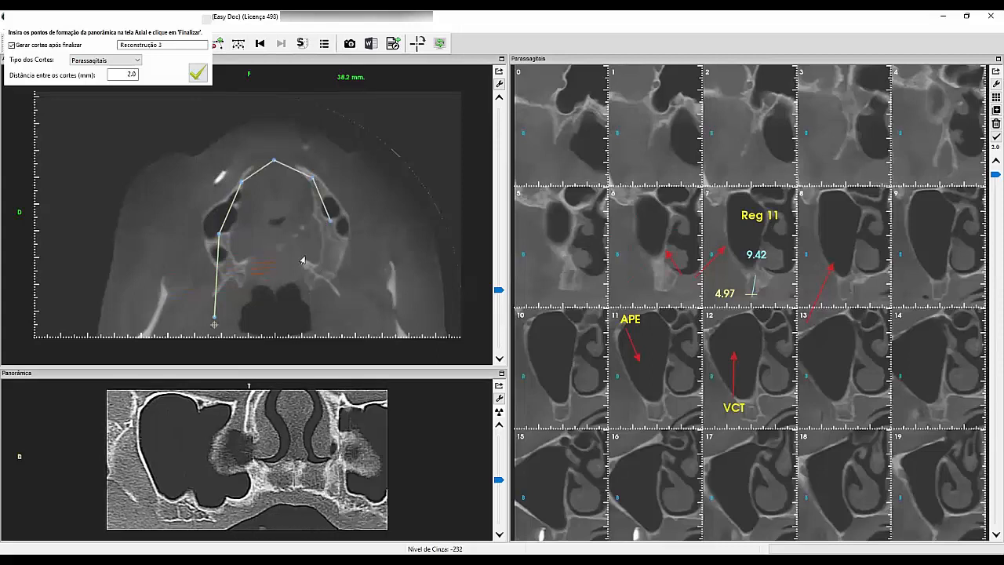
pyautogui.click(199, 76)
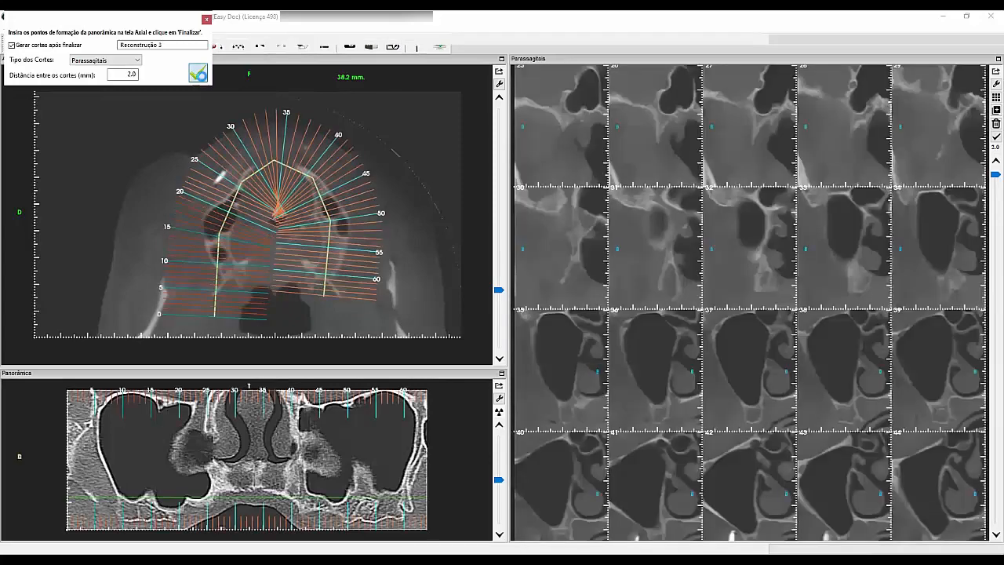
pyautogui.click(199, 73)
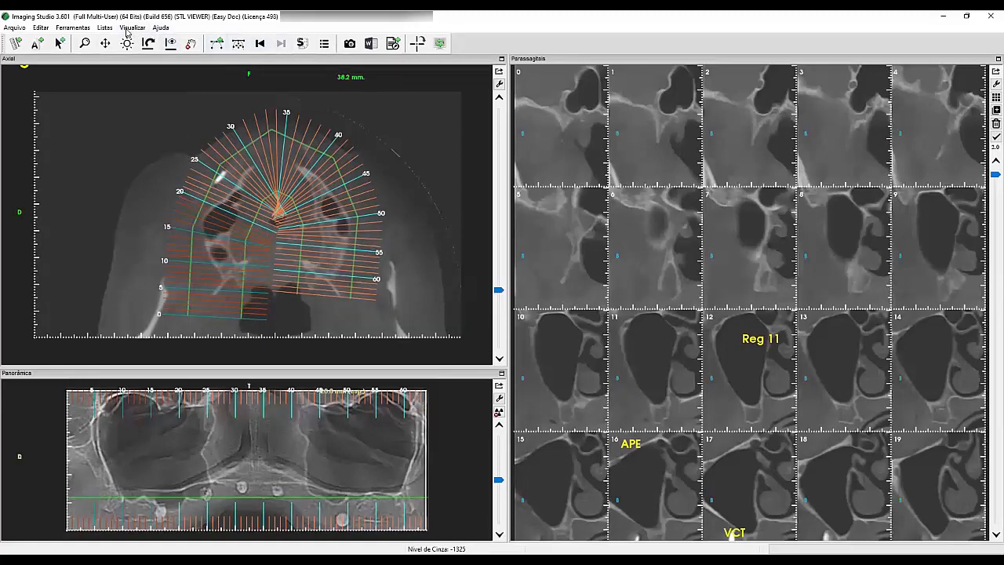
# Delete both parasagittal measurements from the measurement list and close the list.
pyautogui.click(104, 27)
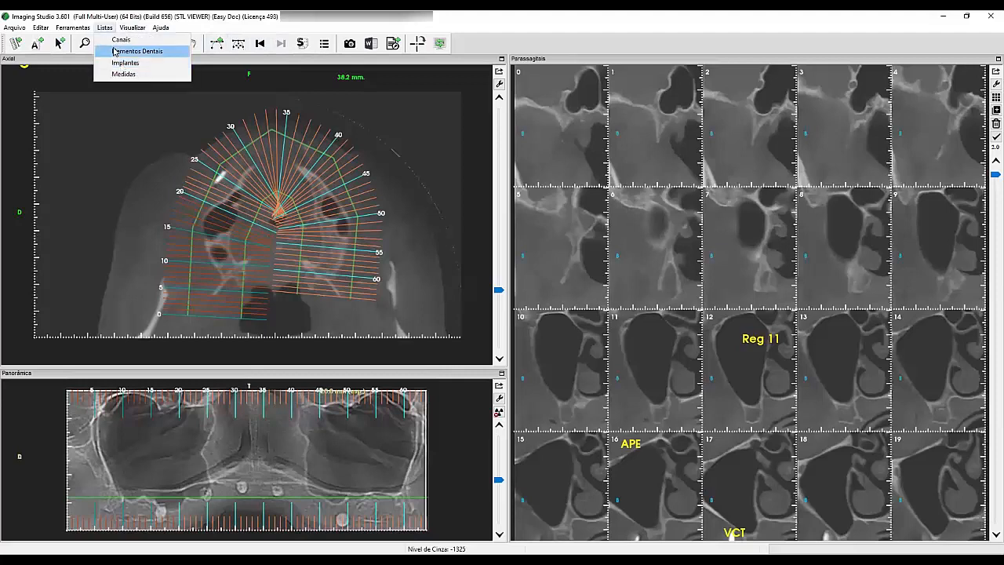
pyautogui.click(123, 73)
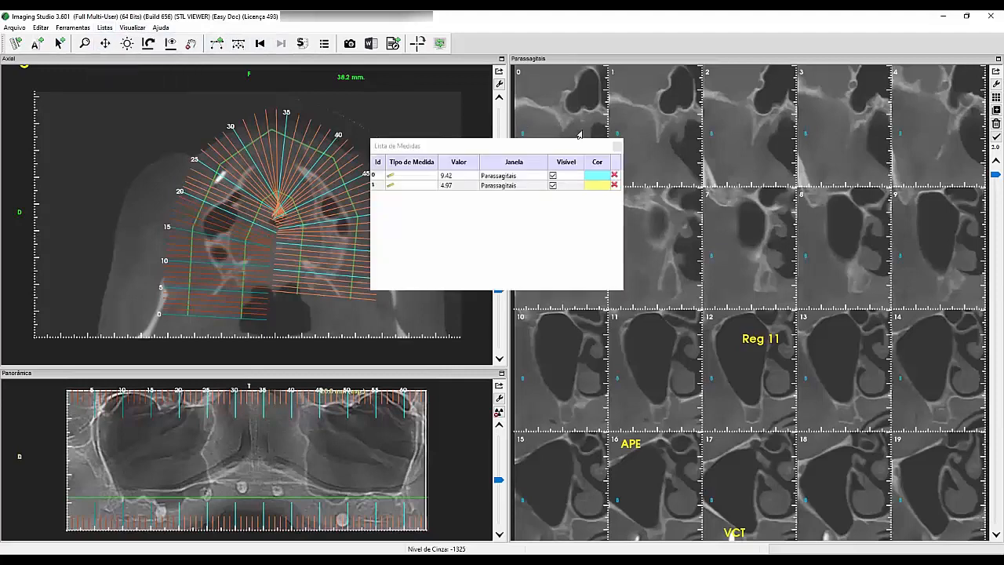
pyautogui.click(615, 176)
pyautogui.click(615, 176)
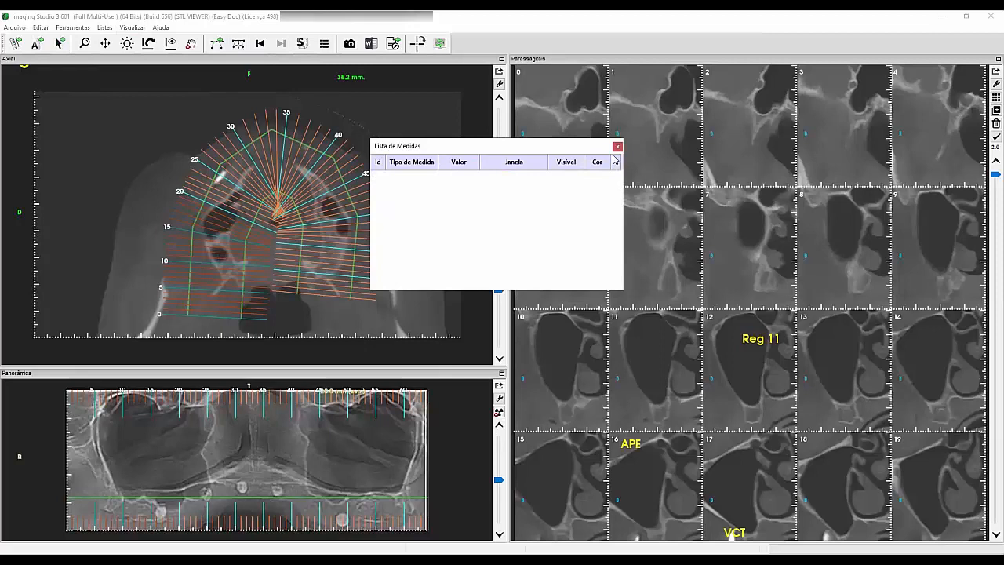
pyautogui.click(617, 148)
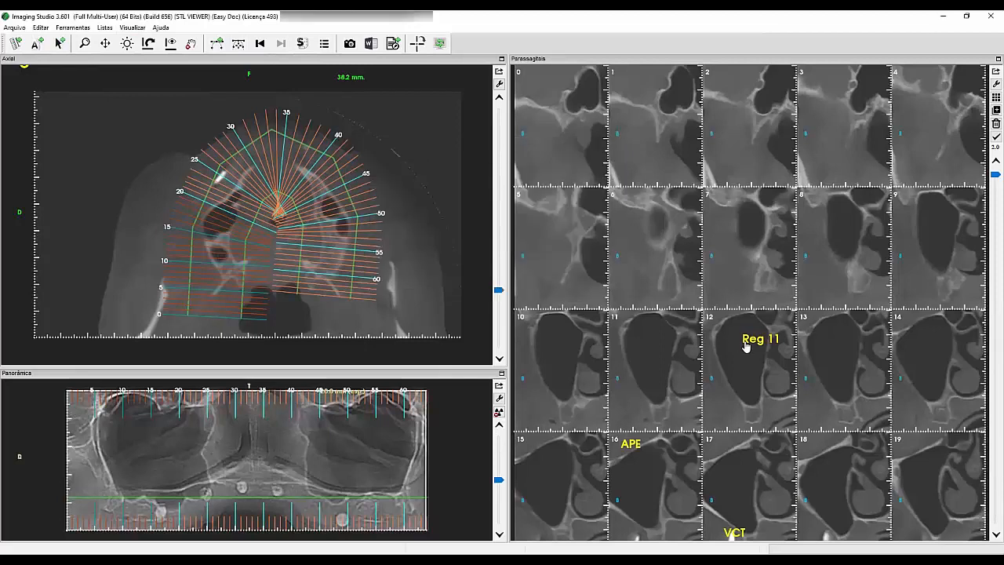
# Delete the text labels "Reg 11", "APE" and "VCT" from the parasagittal slices.
pyautogui.rightClick(625, 443)
pyautogui.click(645, 451)
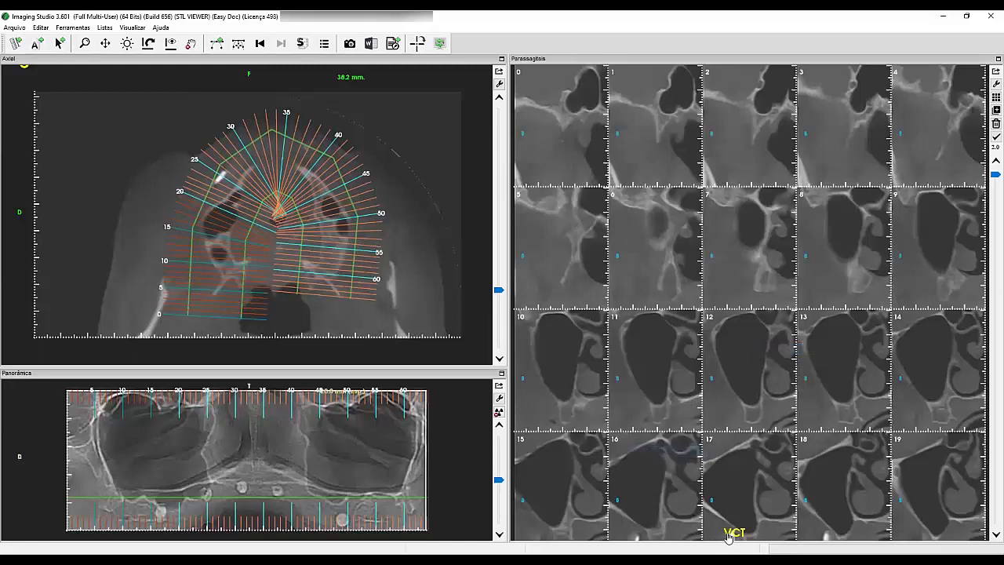
pyautogui.rightClick(729, 536)
pyautogui.click(741, 496)
# Open parasagittal slice 10 enlarged in its own window.
pyautogui.scroll(-3, 985, 188)
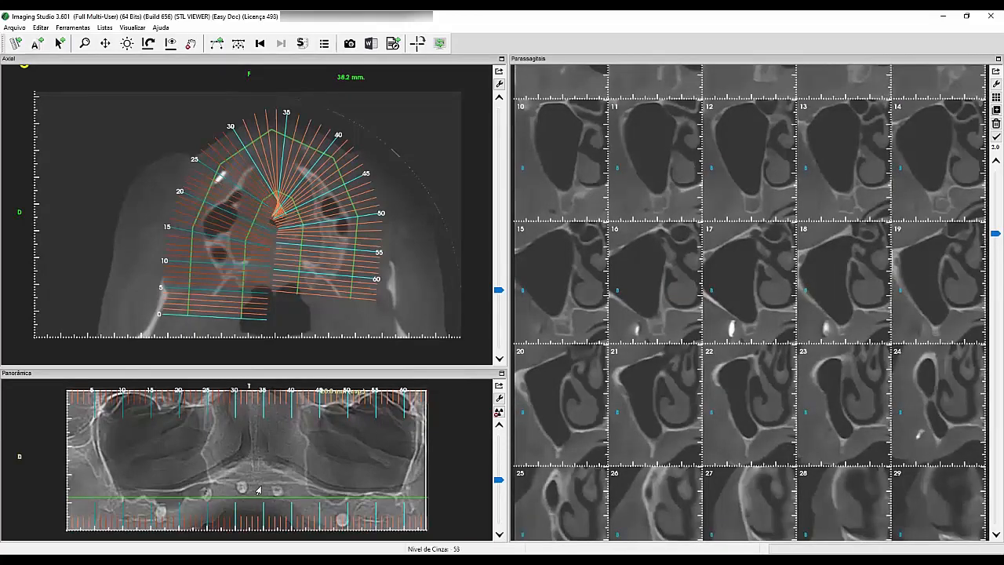
pyautogui.rightClick(566, 178)
pyautogui.click(592, 184)
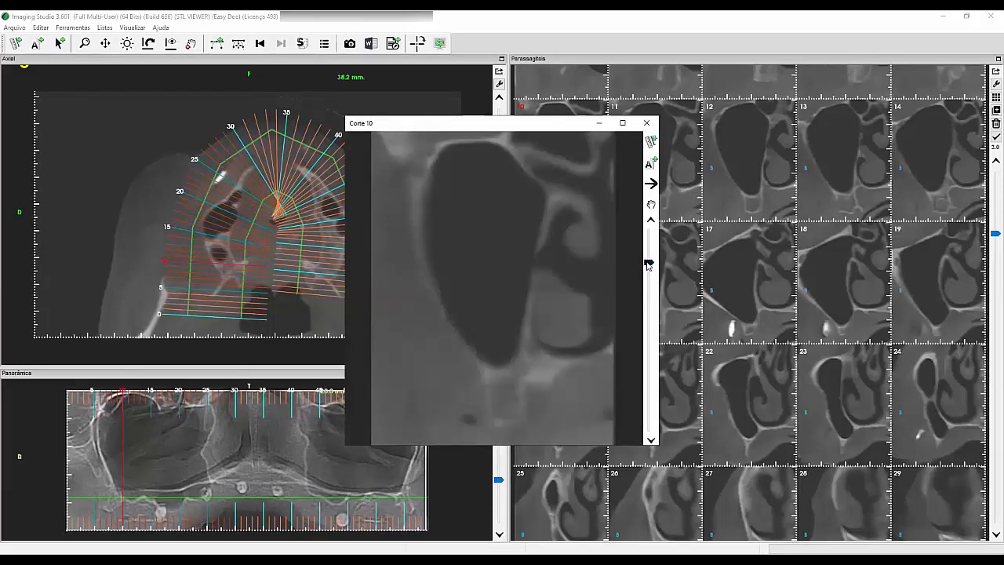
# Browse the enlarged parasagittal view from slice 10 to slice 20 and close its window.
pyautogui.moveTo(648, 262); pyautogui.dragTo(659, 296)
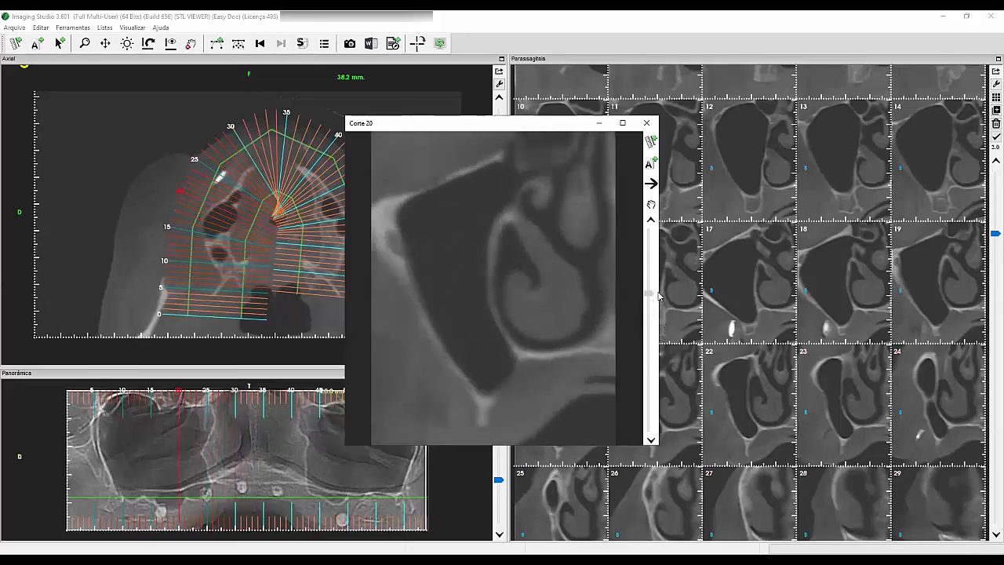
pyautogui.click(646, 122)
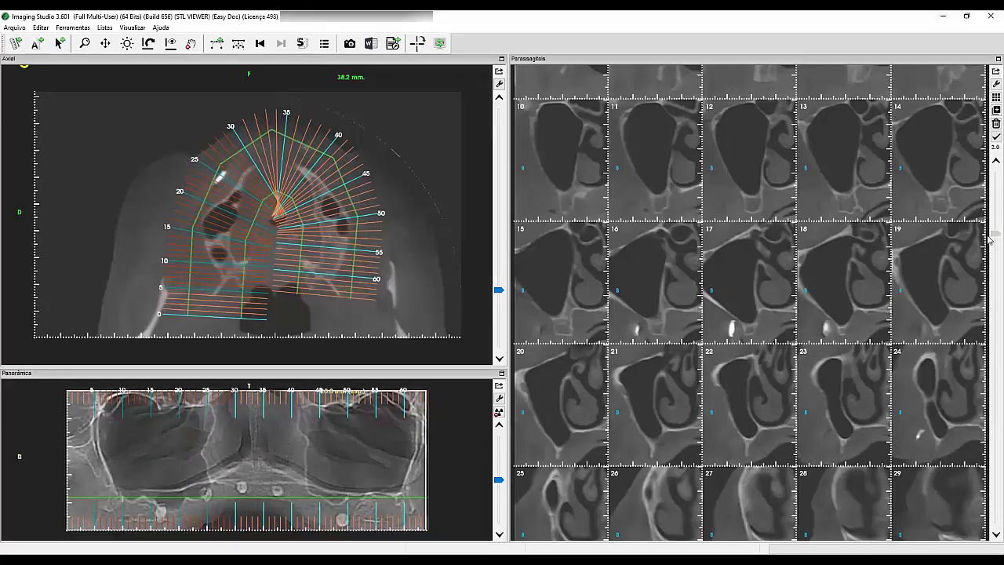
# Mark parasagittal slices 31, 28, 25, 21, 17, 13 and 9 as the selected cuts.
pyautogui.moveTo(990, 245); pyautogui.dragTo(965, 301)
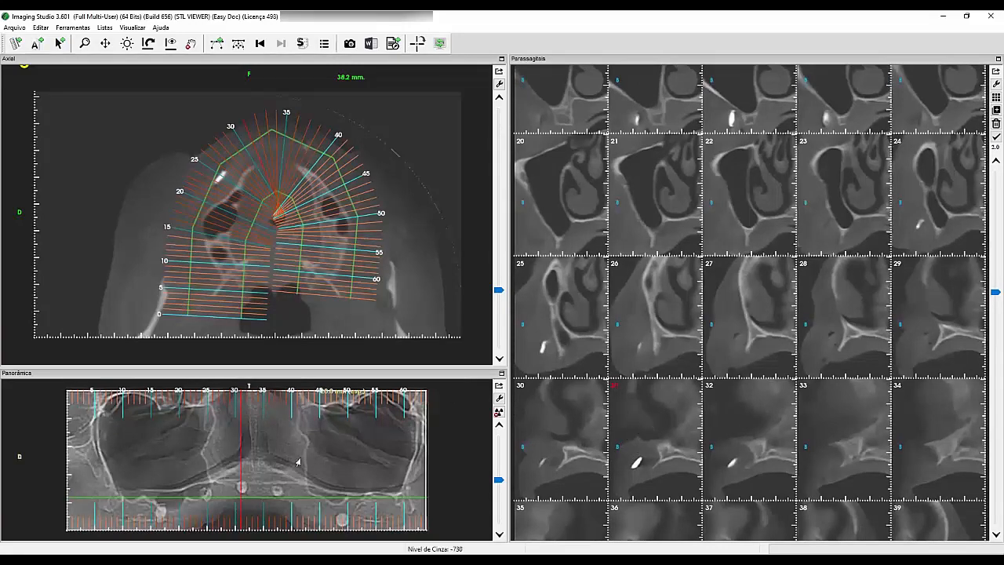
pyautogui.click(811, 305)
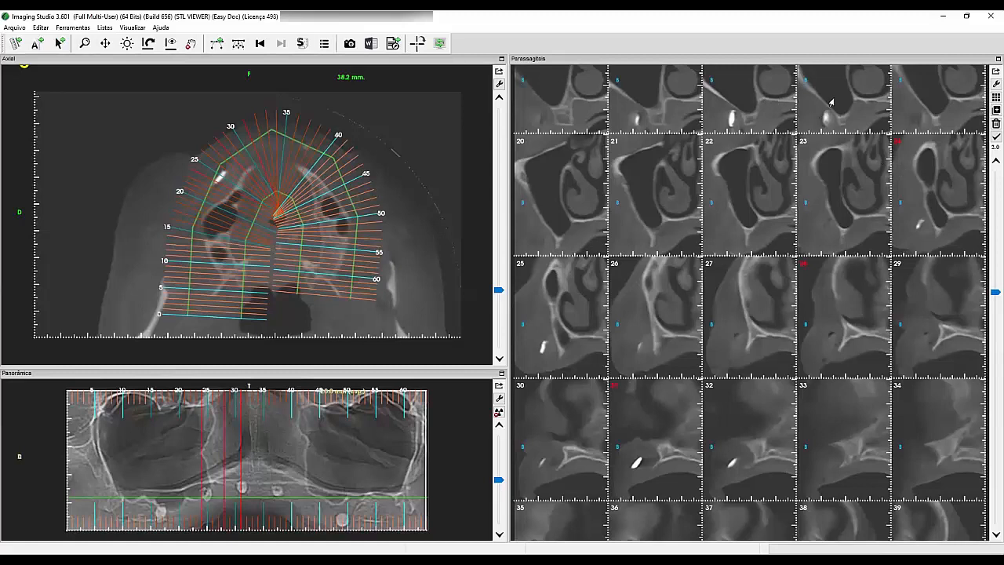
pyautogui.click(579, 175)
pyautogui.click(590, 288)
pyautogui.click(915, 202)
pyautogui.click(750, 179)
pyautogui.click(554, 177)
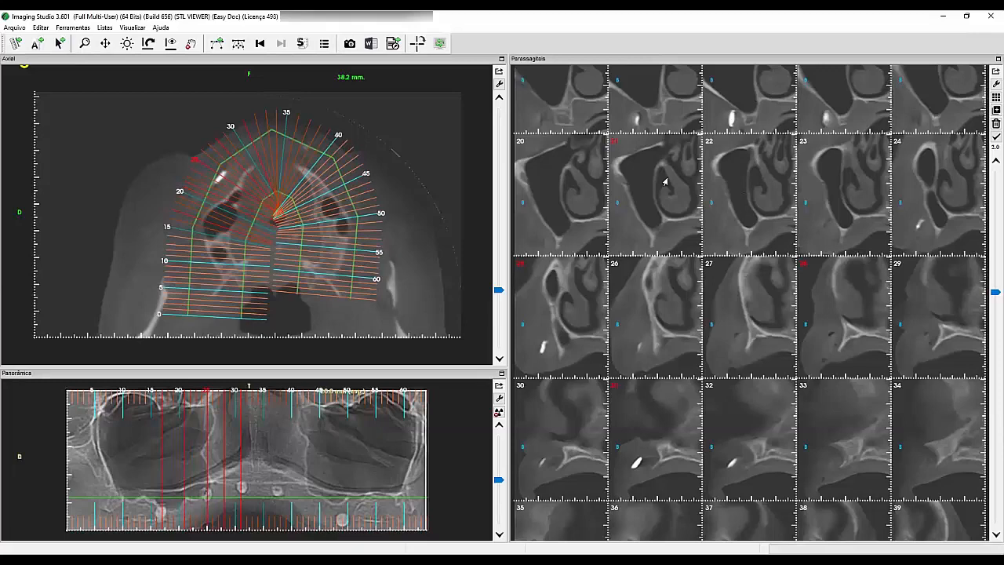
pyautogui.moveTo(993, 290); pyautogui.dragTo(990, 226)
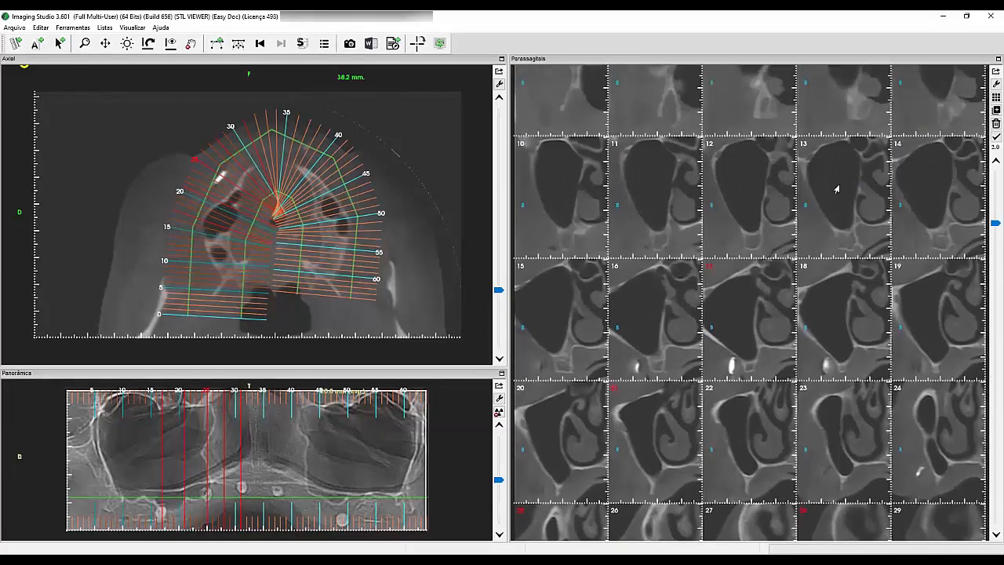
pyautogui.click(836, 189)
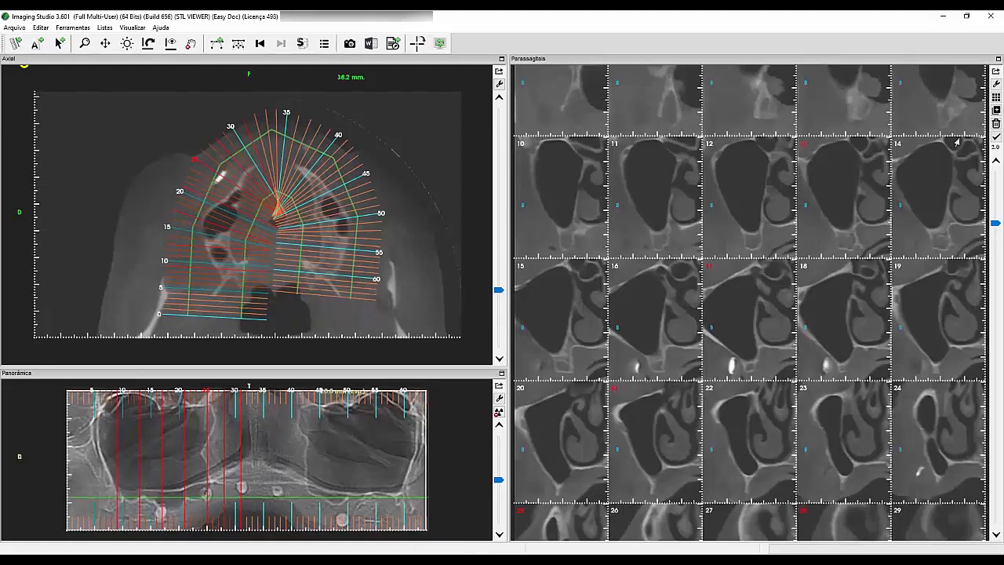
# Replace the marked slices 9, 13, 17 and 21 with slices 7, 11, 14, 18 and 22.
pyautogui.moveTo(993, 226); pyautogui.dragTo(991, 202)
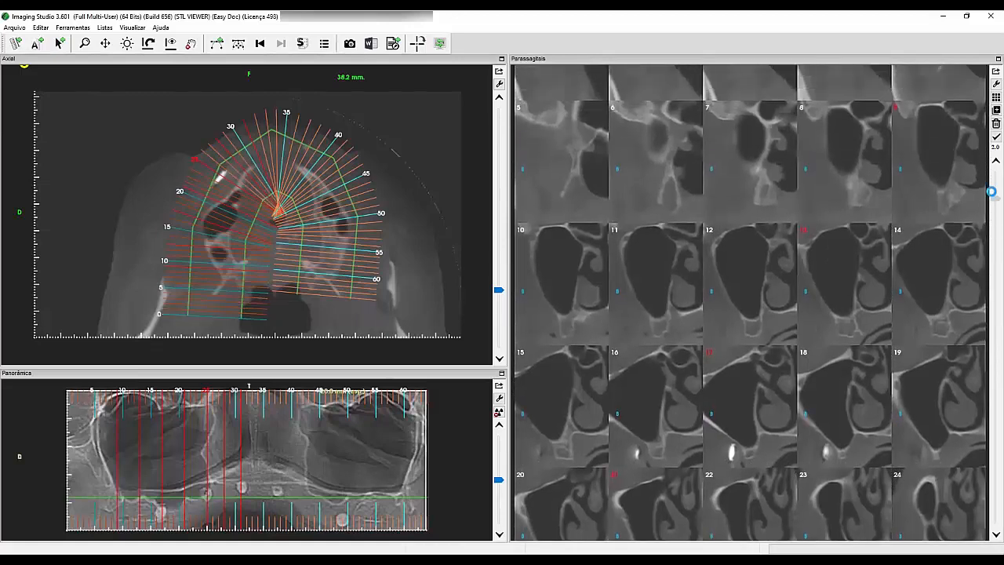
pyautogui.click(541, 280)
pyautogui.click(922, 279)
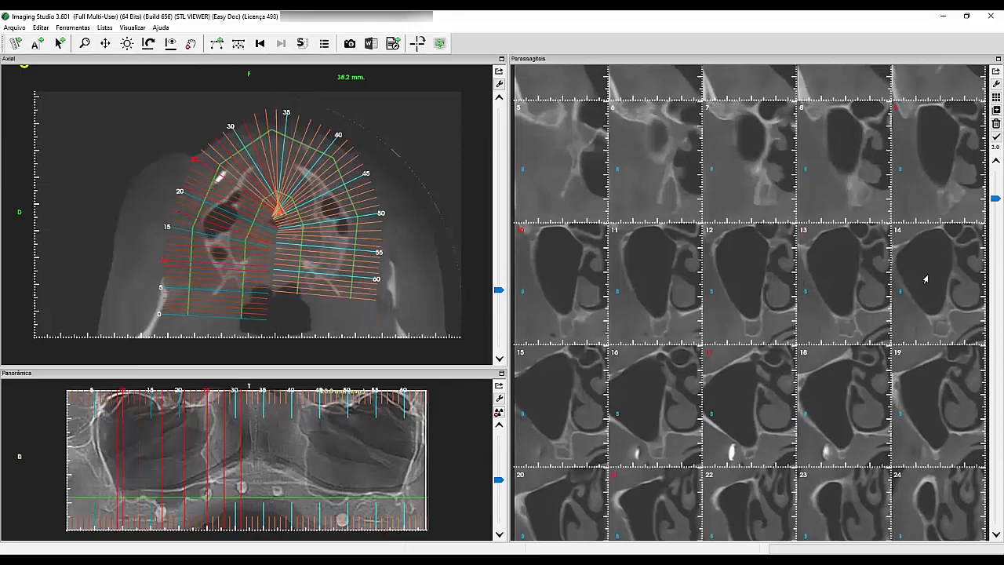
pyautogui.click(768, 173)
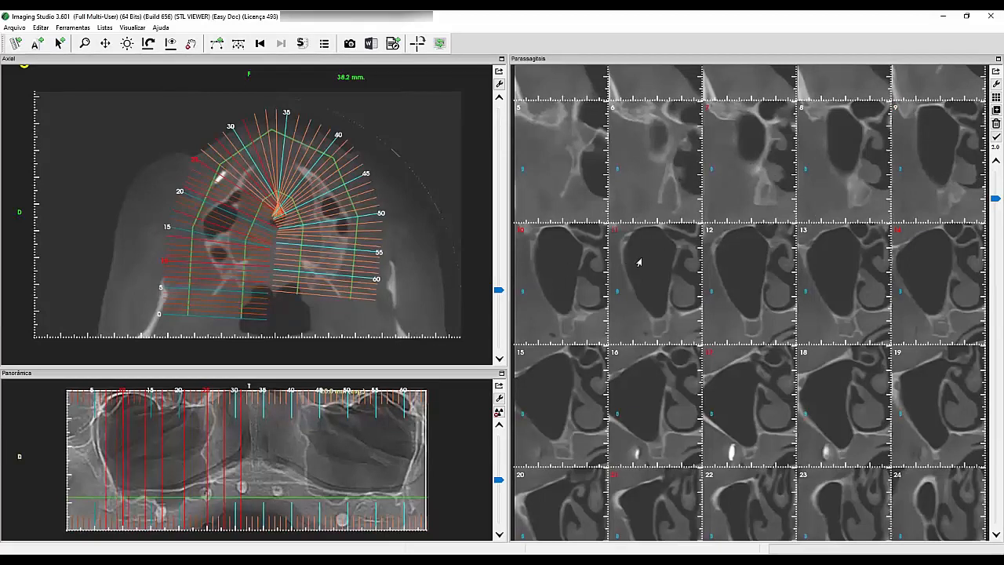
pyautogui.click(564, 266)
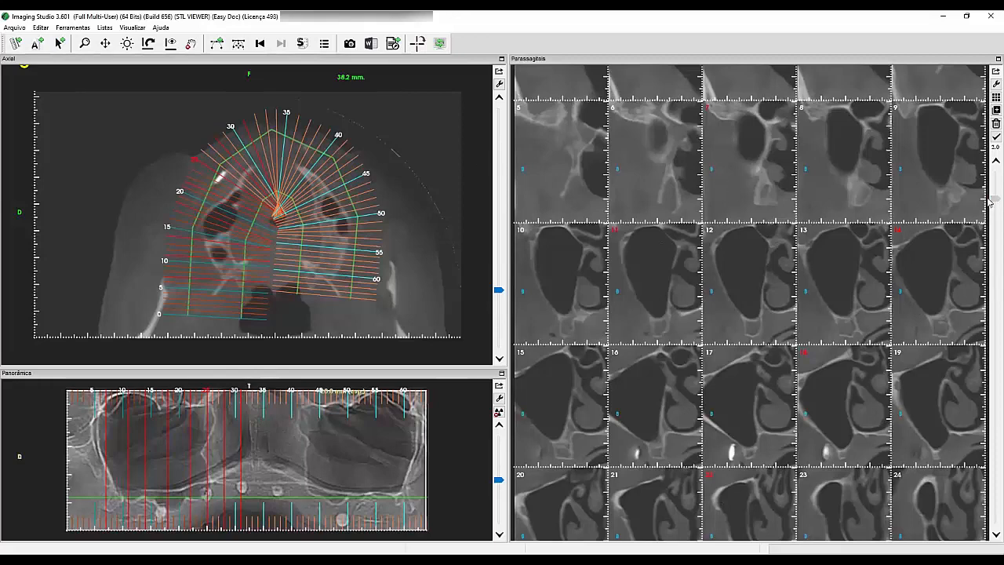
# Start adding a text annotation and filter the saved texts by "REG".
pyautogui.moveTo(990, 201); pyautogui.dragTo(991, 205)
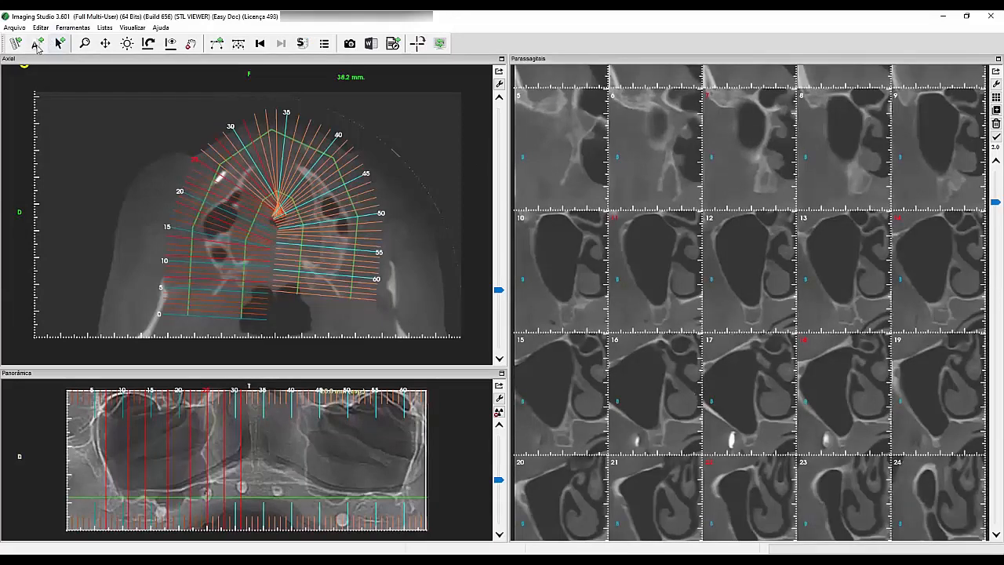
pyautogui.click(36, 44)
pyautogui.click(219, 176)
pyautogui.write('REG')
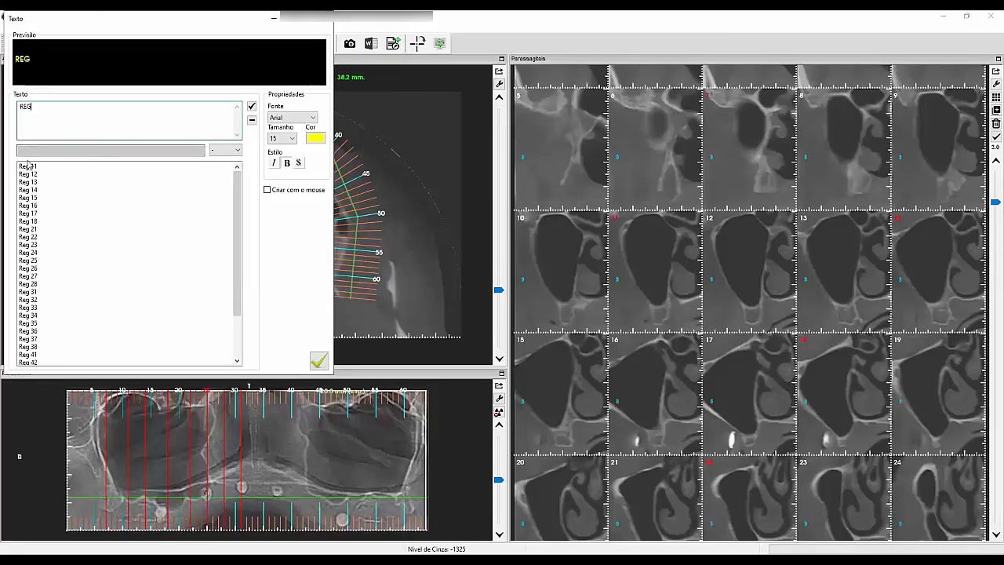
# Check the tooth number assigned to each saved text from Reg 11 to Reg 16.
pyautogui.click(27, 166)
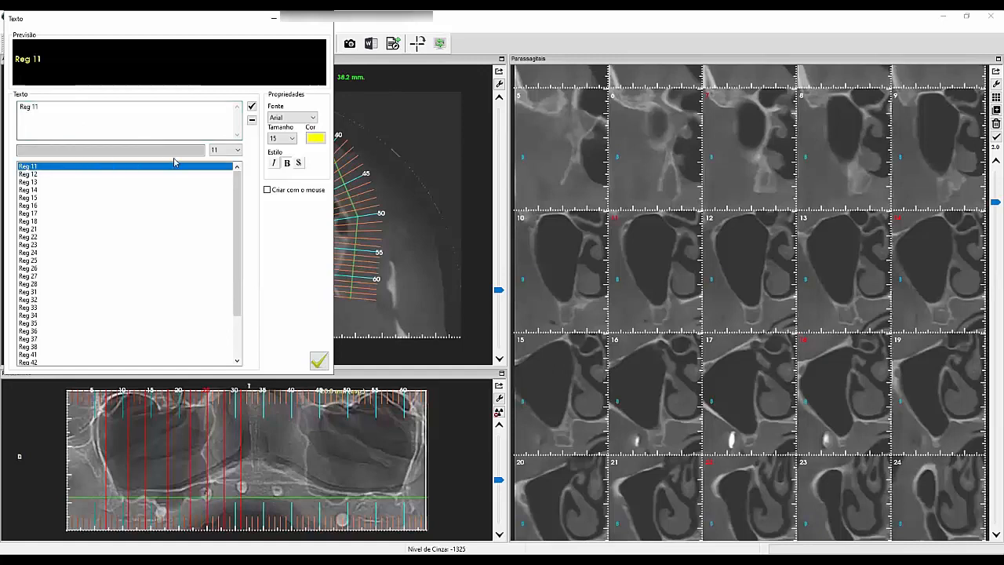
pyautogui.click(222, 152)
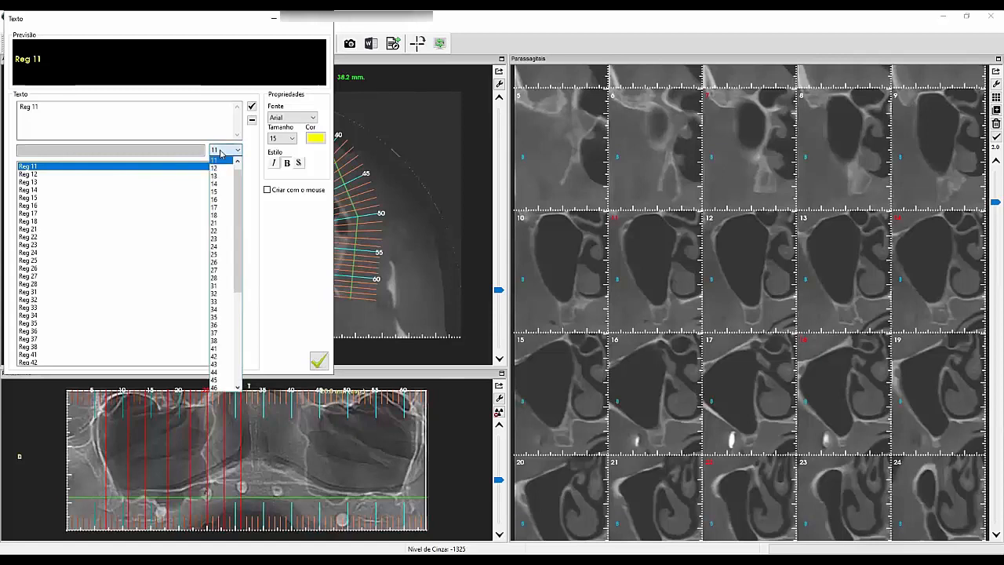
pyautogui.click(222, 153)
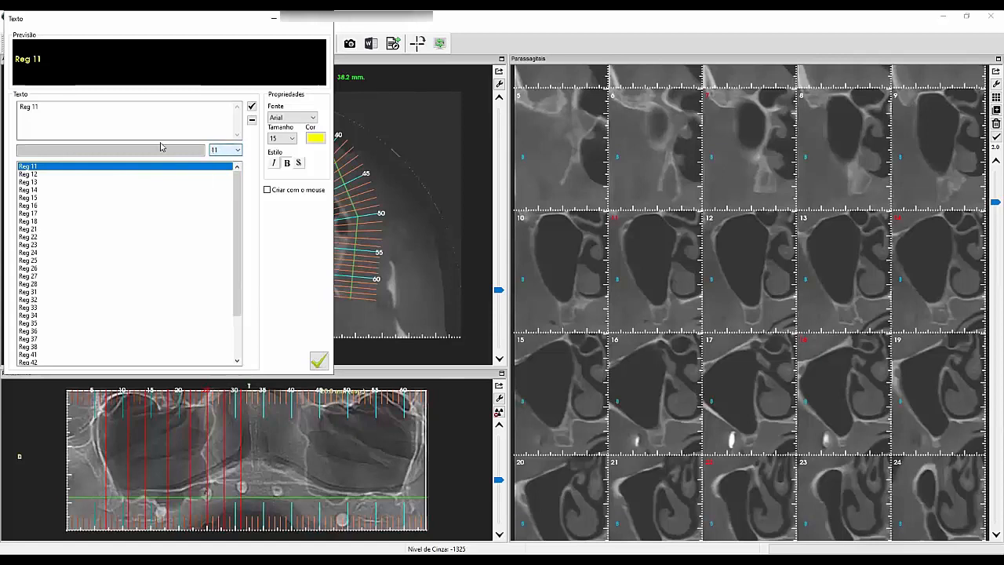
pyautogui.click(33, 174)
pyautogui.click(31, 182)
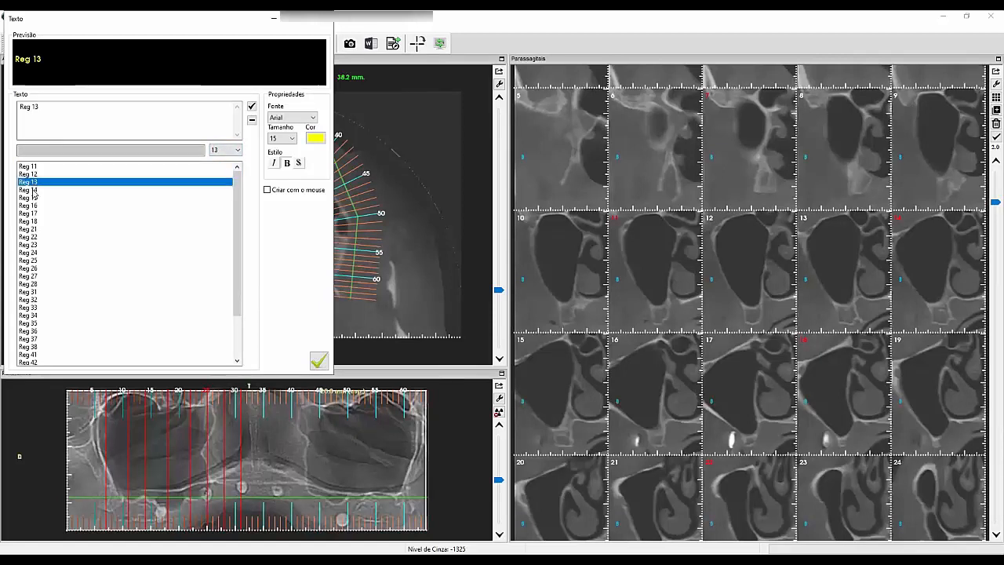
pyautogui.click(33, 189)
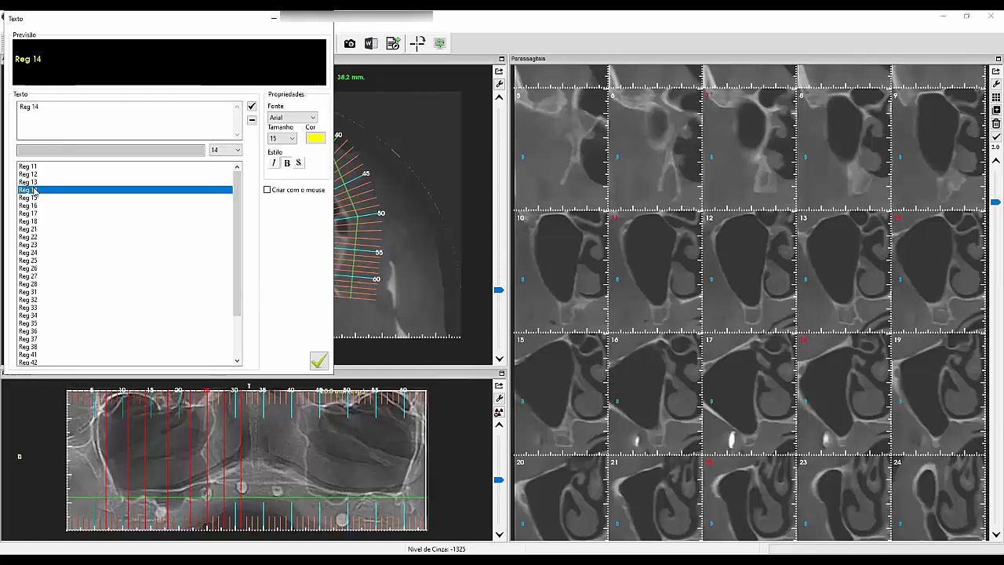
pyautogui.click(34, 197)
pyautogui.click(34, 205)
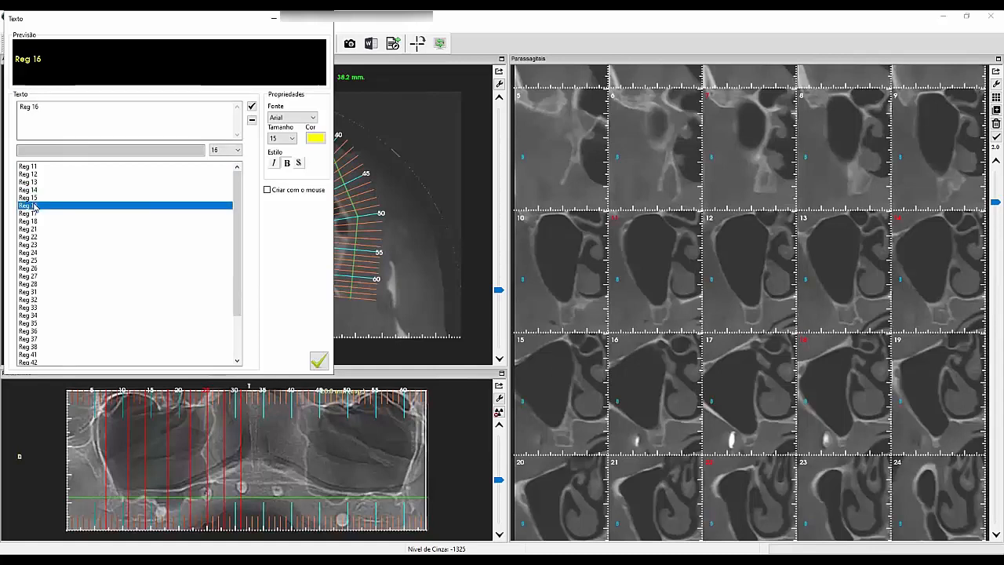
# Assign tooth number 17 to the saved text Reg 17 and store the change.
pyautogui.click(36, 214)
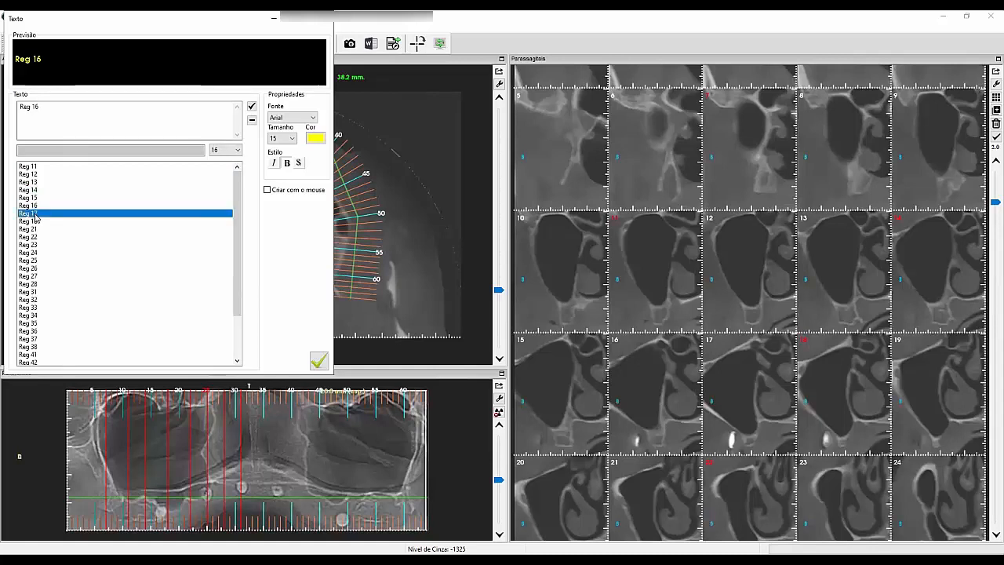
pyautogui.click(226, 150)
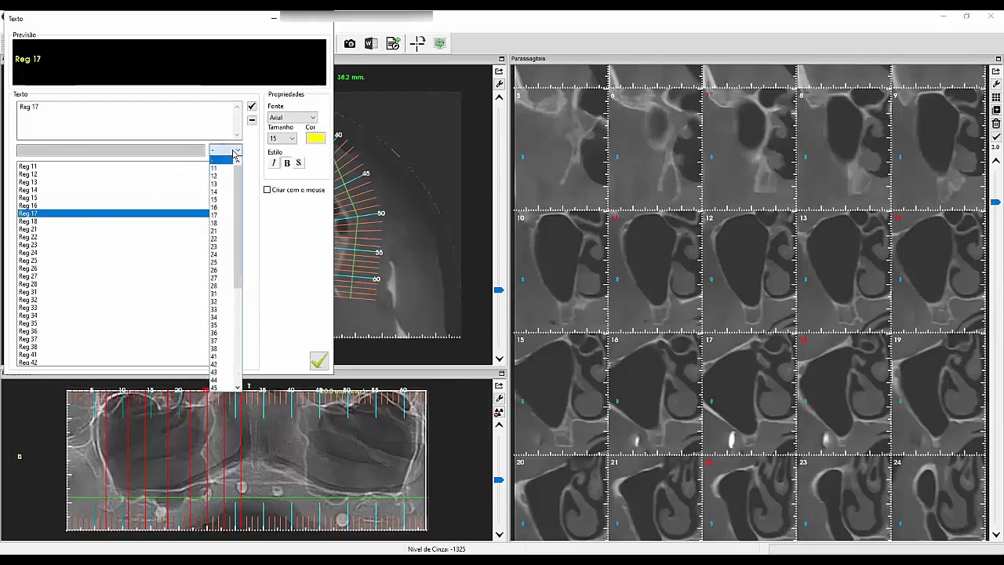
pyautogui.click(216, 215)
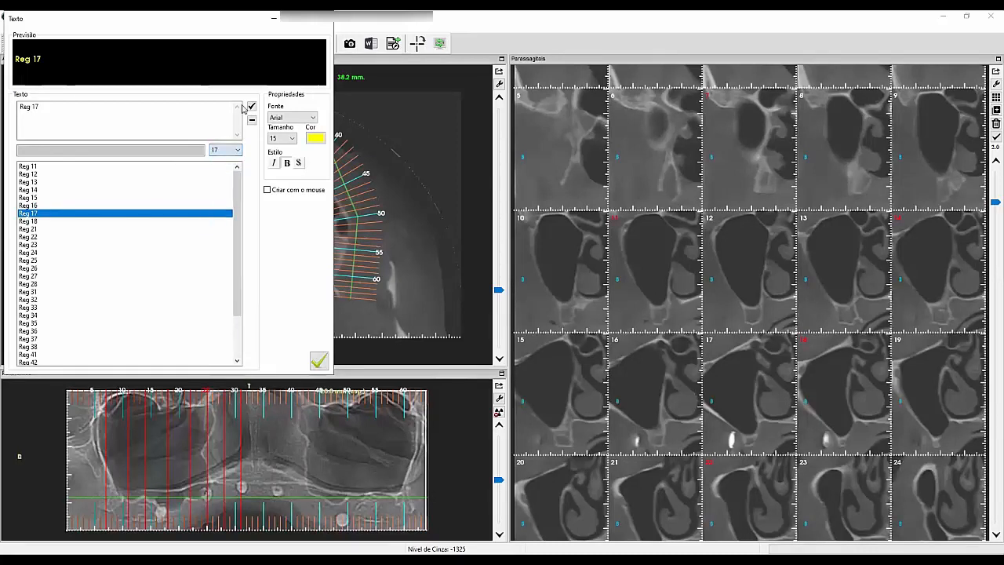
pyautogui.click(250, 107)
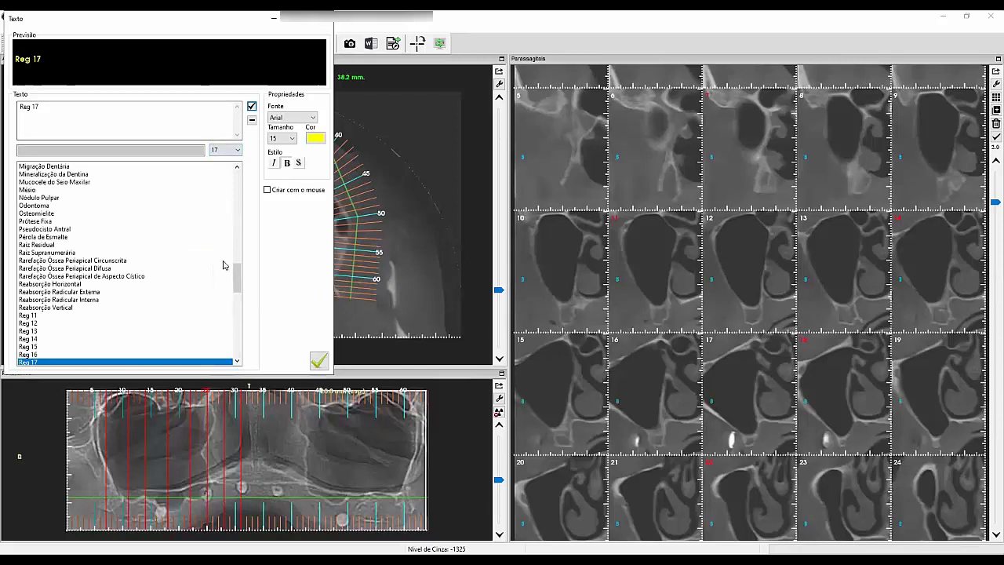
# Assign tooth number 18 to the saved text Reg 18 and store the change.
pyautogui.moveTo(237, 272); pyautogui.dragTo(239, 295)
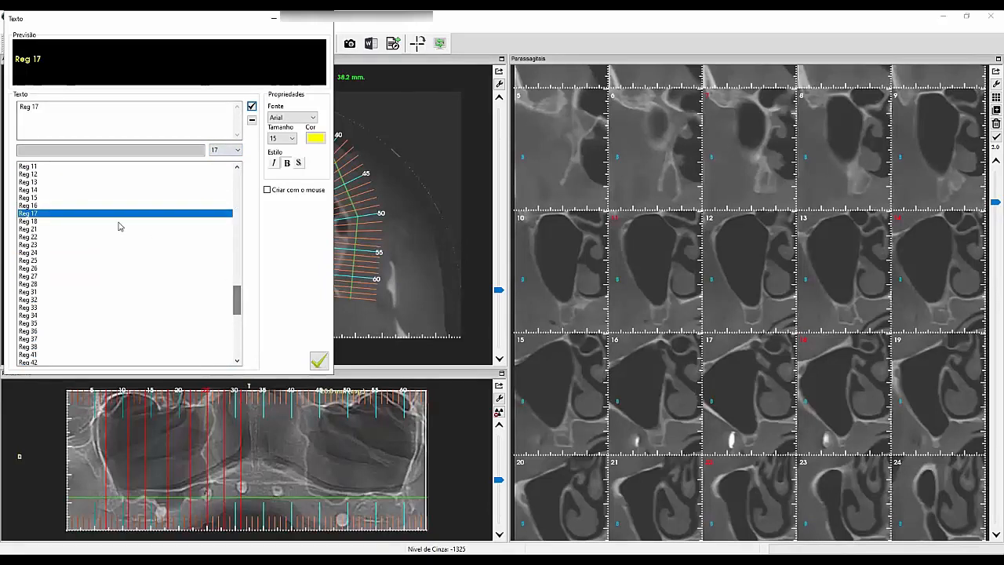
pyautogui.click(49, 215)
pyautogui.click(59, 221)
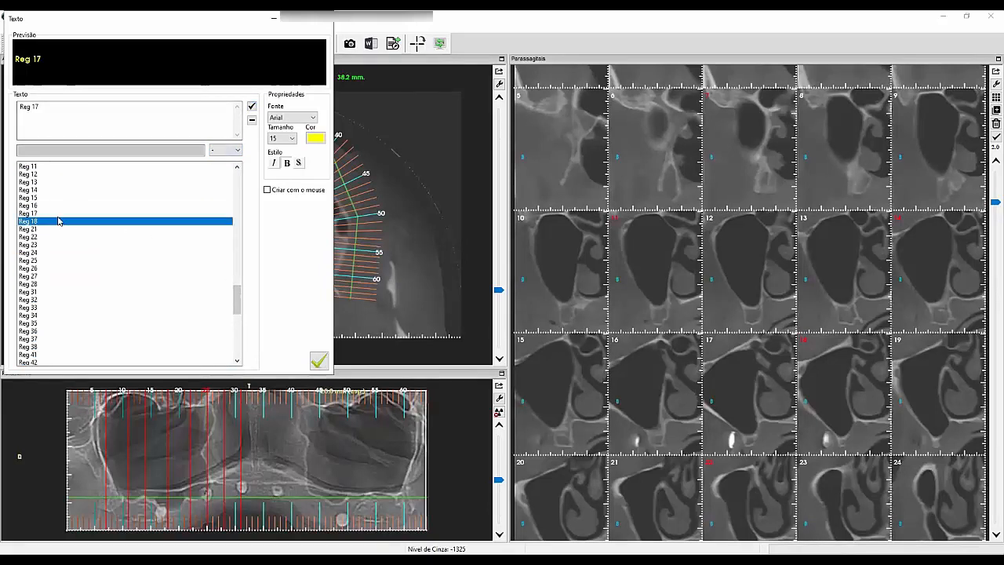
pyautogui.click(226, 150)
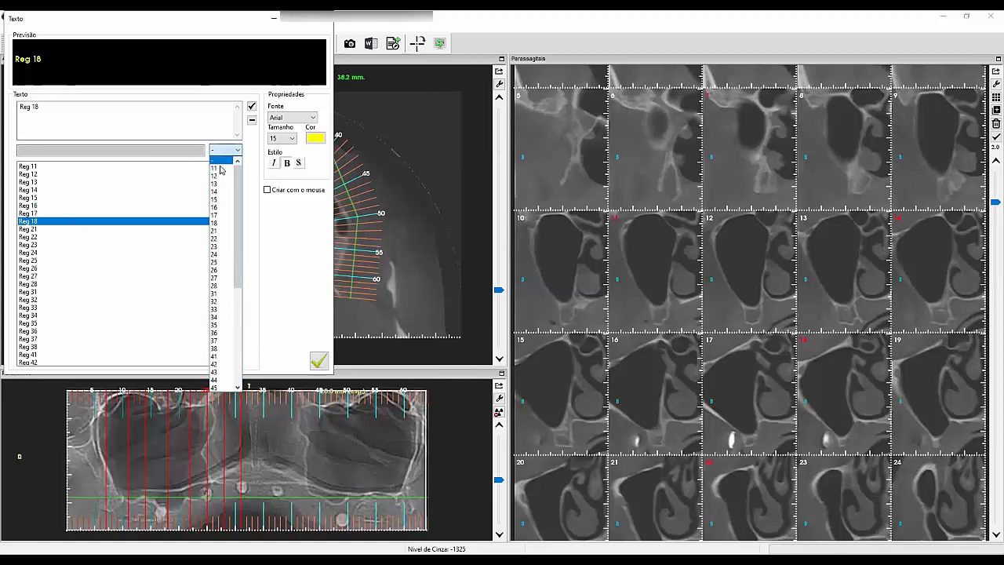
pyautogui.click(215, 223)
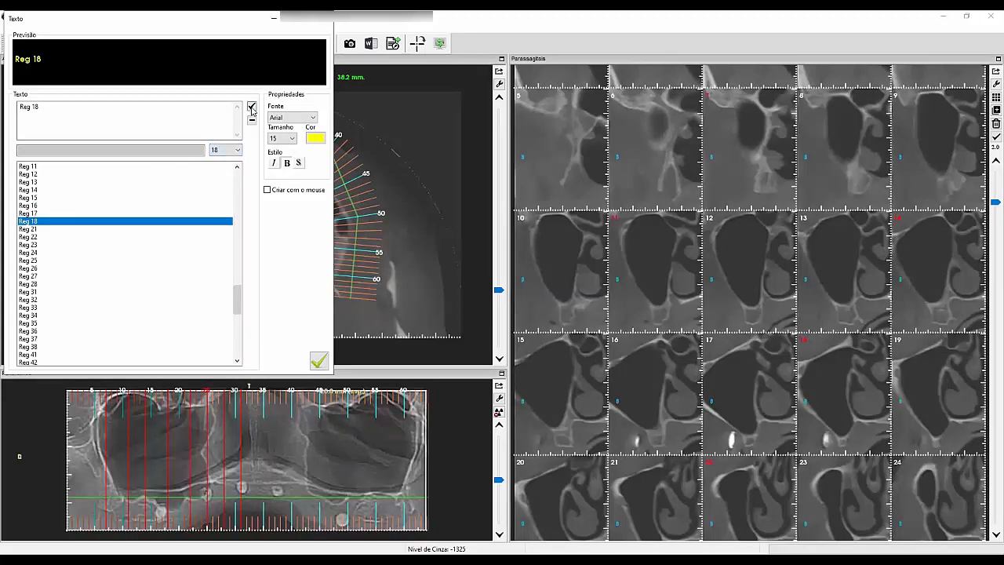
pyautogui.click(252, 109)
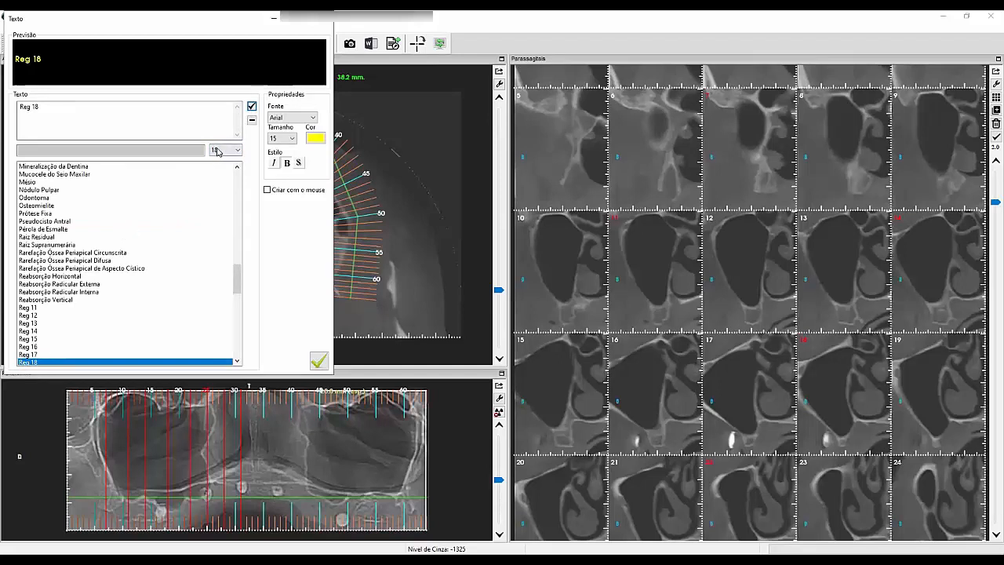
# Insert the saved texts Reg 11 through Reg 18 together as labels on the parasagittal slices.
pyautogui.click(35, 365)
pyautogui.moveTo(30, 311); pyautogui.dragTo(133, 358)
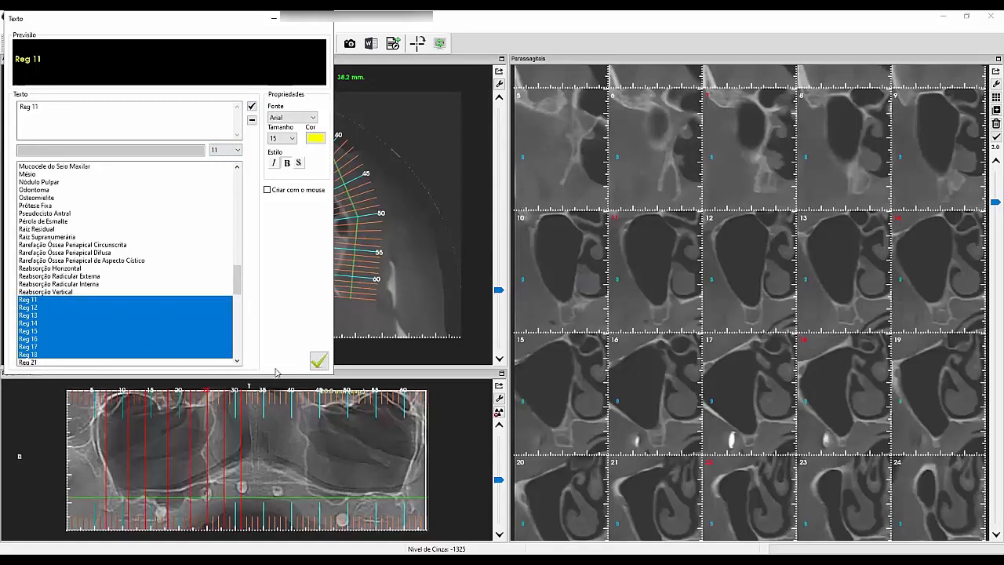
pyautogui.click(316, 359)
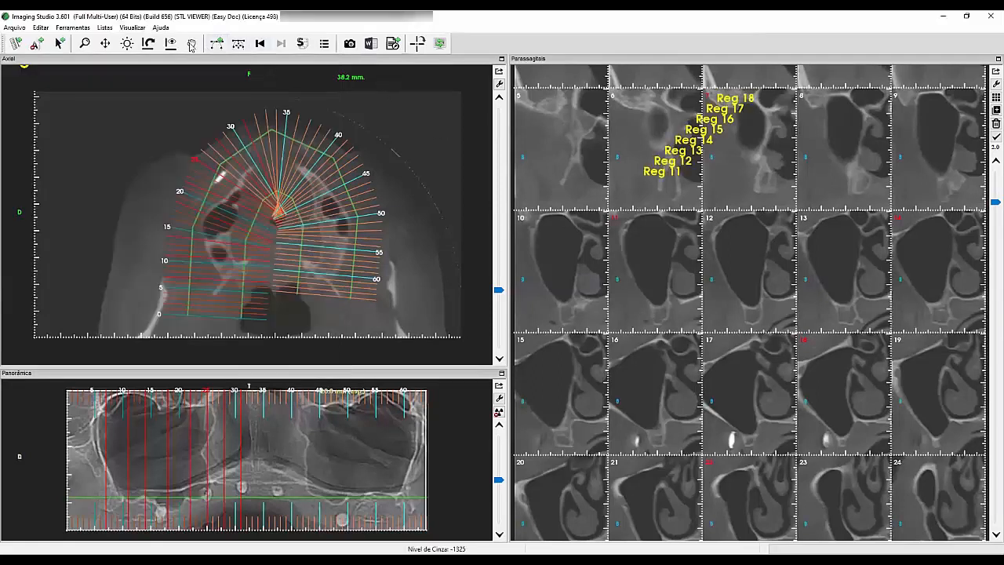
# Move the labels Reg 11 to slice 23, Reg 17 to slice 11, Reg 16 to slice 14, Reg 15 to slice 18 and Reg 14 to slice 22.
pyautogui.click(192, 45)
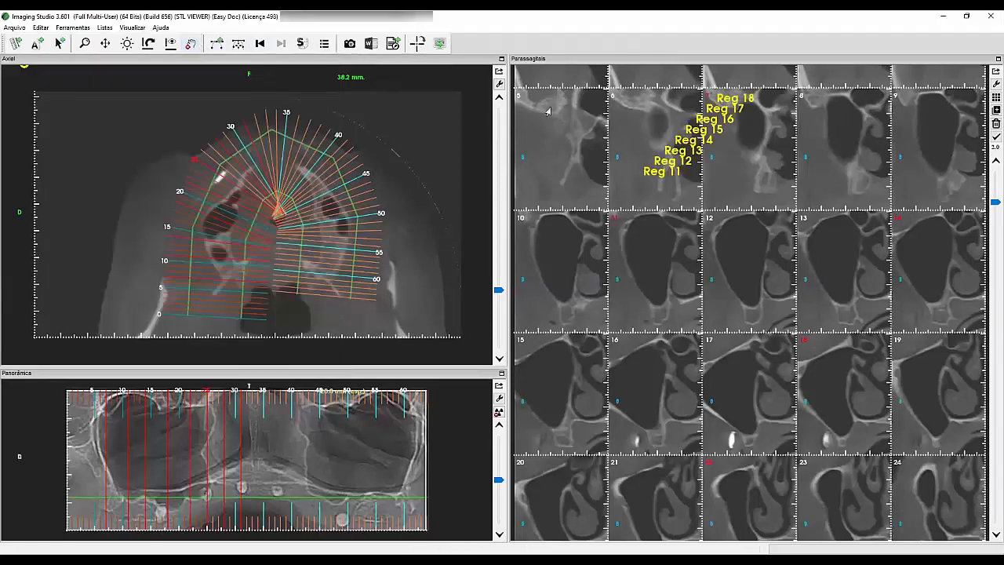
pyautogui.moveTo(657, 177); pyautogui.dragTo(830, 506)
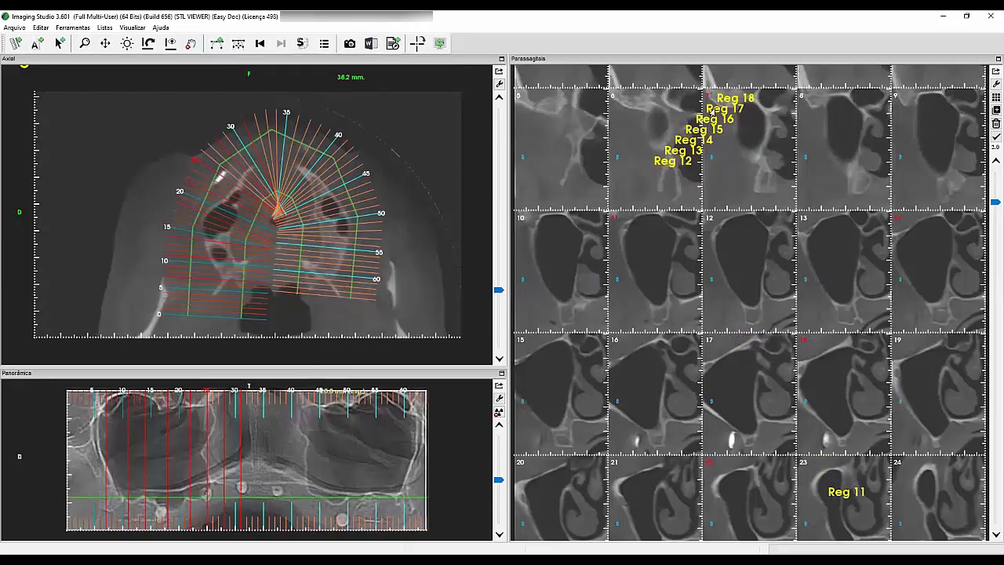
pyautogui.moveTo(717, 113); pyautogui.dragTo(639, 236)
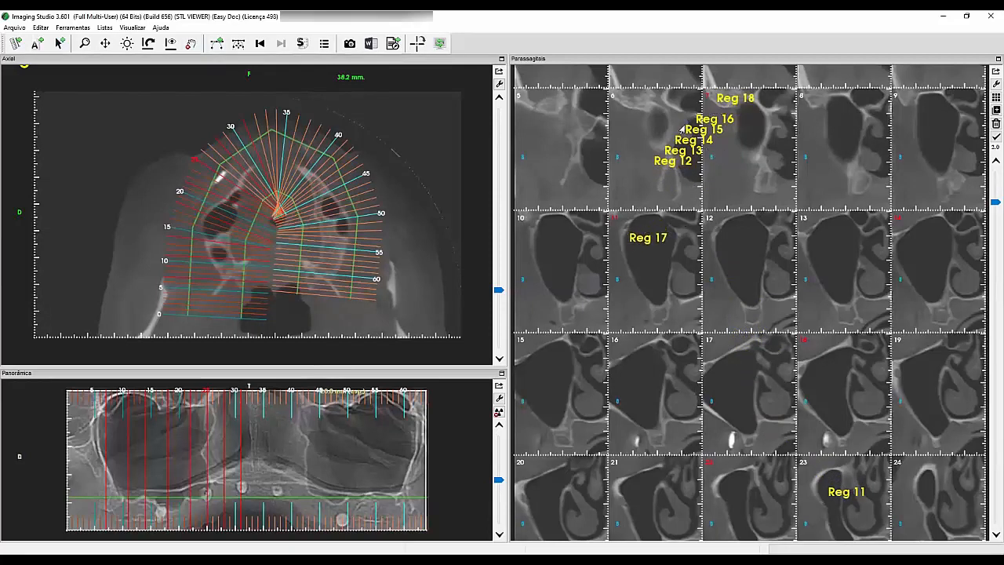
pyautogui.moveTo(700, 120); pyautogui.dragTo(922, 250)
pyautogui.moveTo(699, 135); pyautogui.dragTo(847, 361)
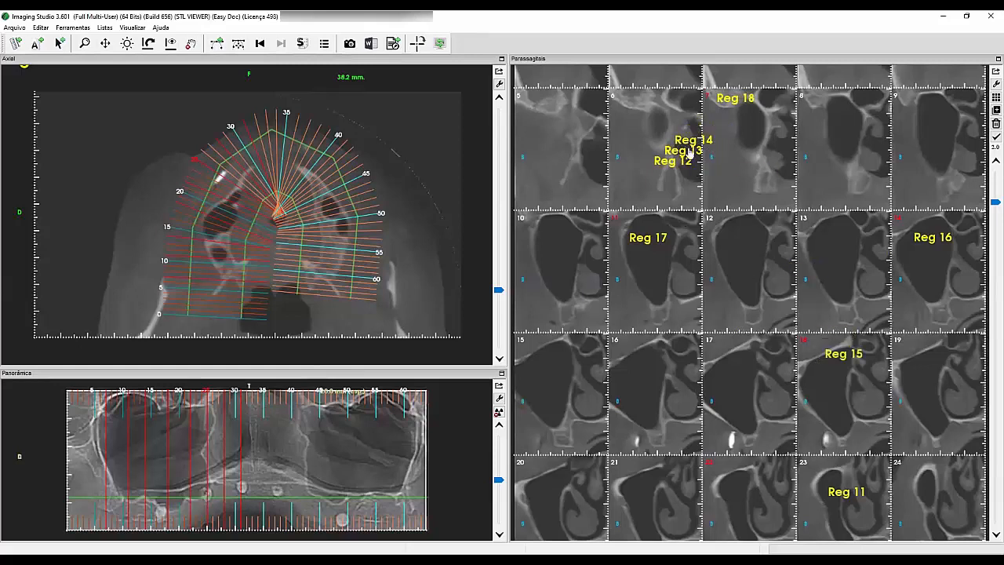
pyautogui.moveTo(689, 145); pyautogui.dragTo(742, 489)
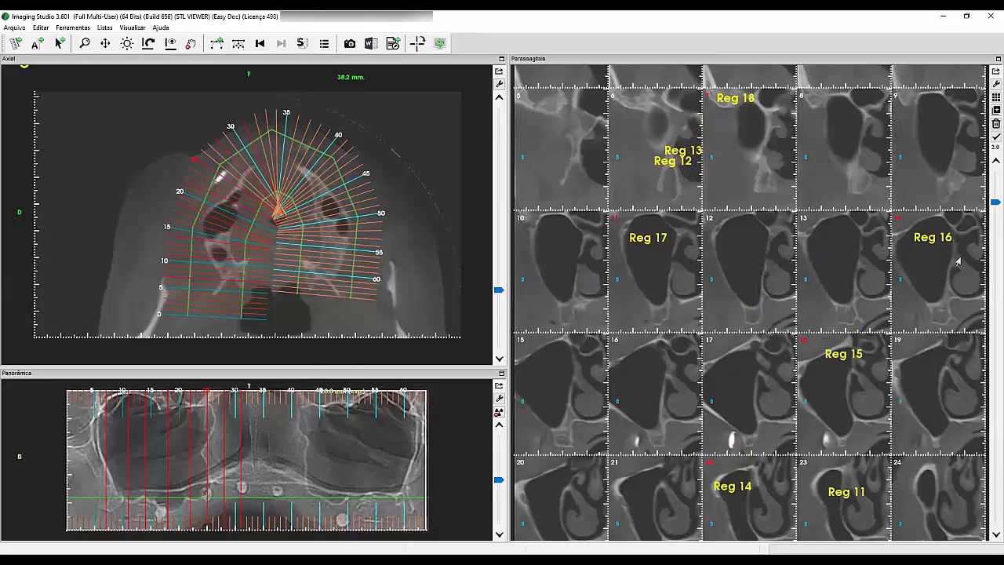
# Move the label Reg 13 to slice 25, Reg 12 to slice 28 and Reg 11 to slice 31.
pyautogui.moveTo(993, 203); pyautogui.dragTo(990, 232)
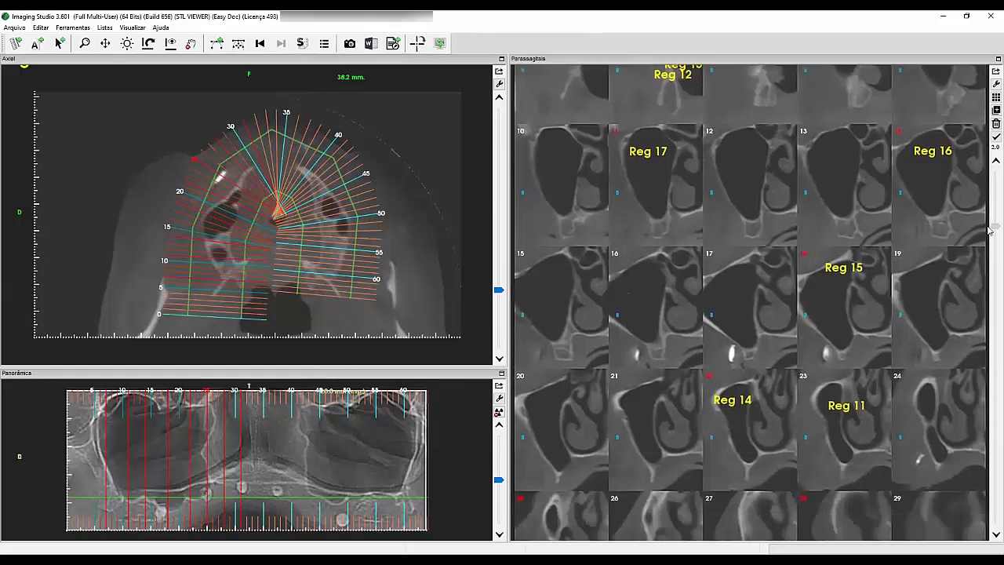
pyautogui.moveTo(682, 68); pyautogui.dragTo(540, 524)
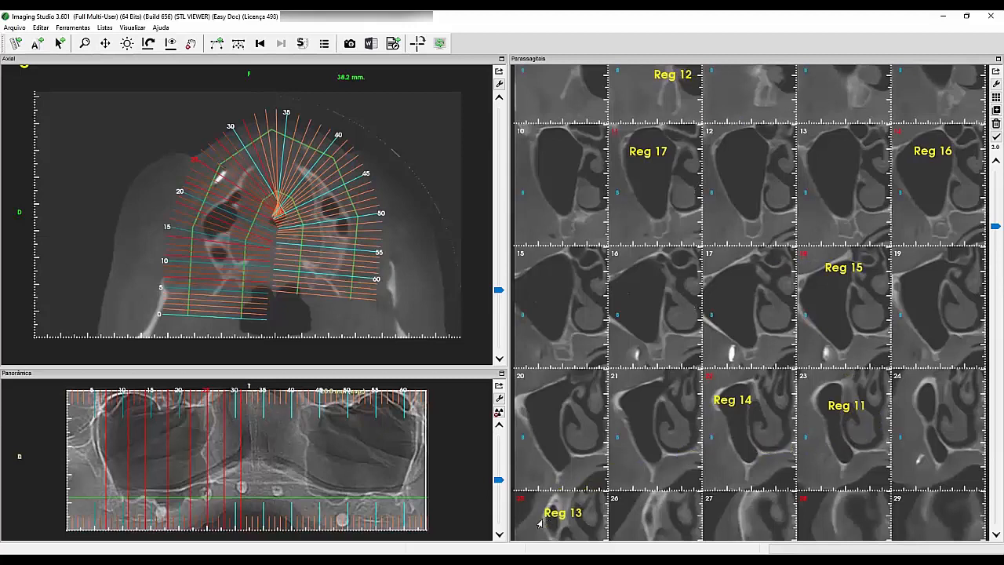
pyautogui.moveTo(661, 80); pyautogui.dragTo(823, 519)
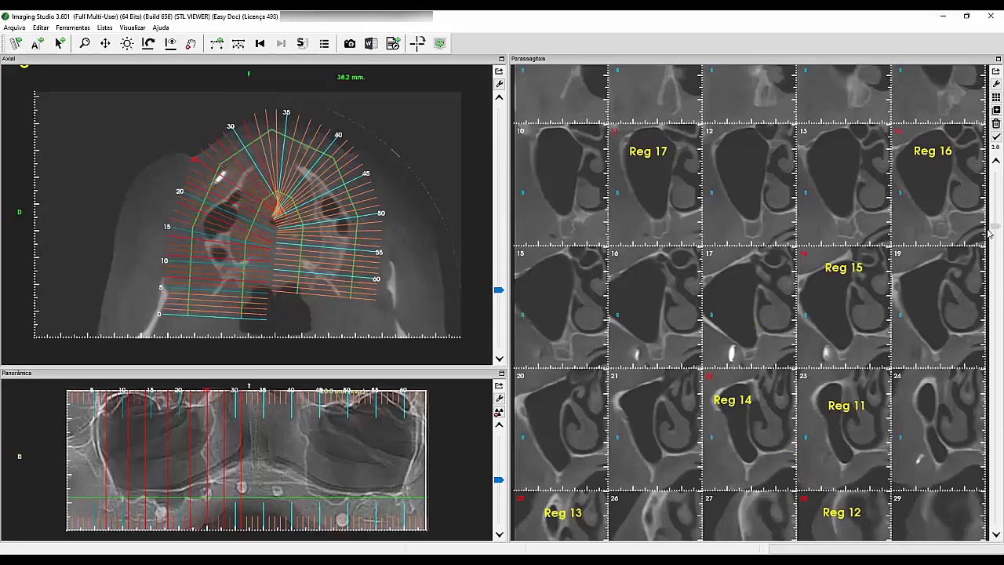
pyautogui.moveTo(990, 232); pyautogui.dragTo(990, 269)
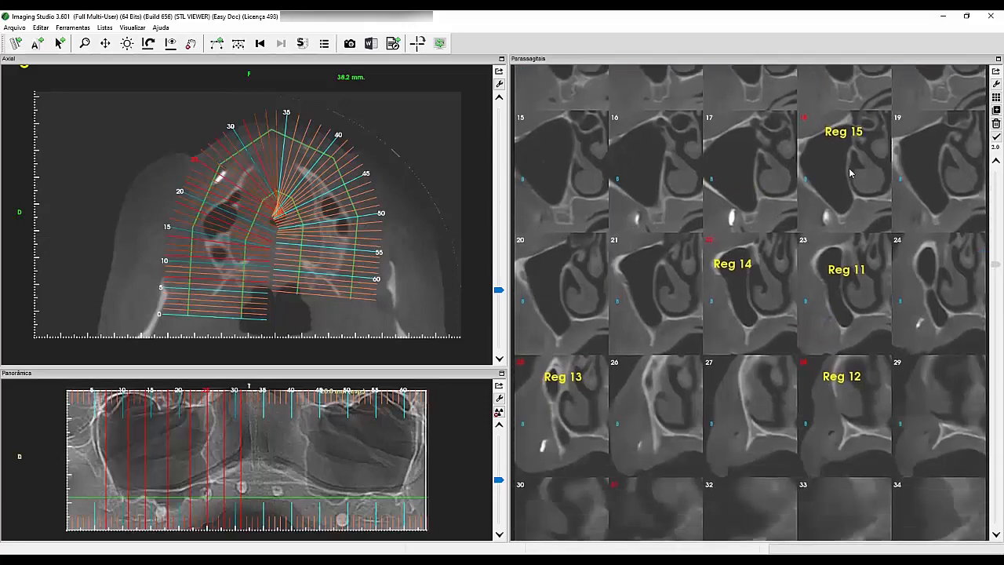
pyautogui.moveTo(833, 279); pyautogui.dragTo(629, 500)
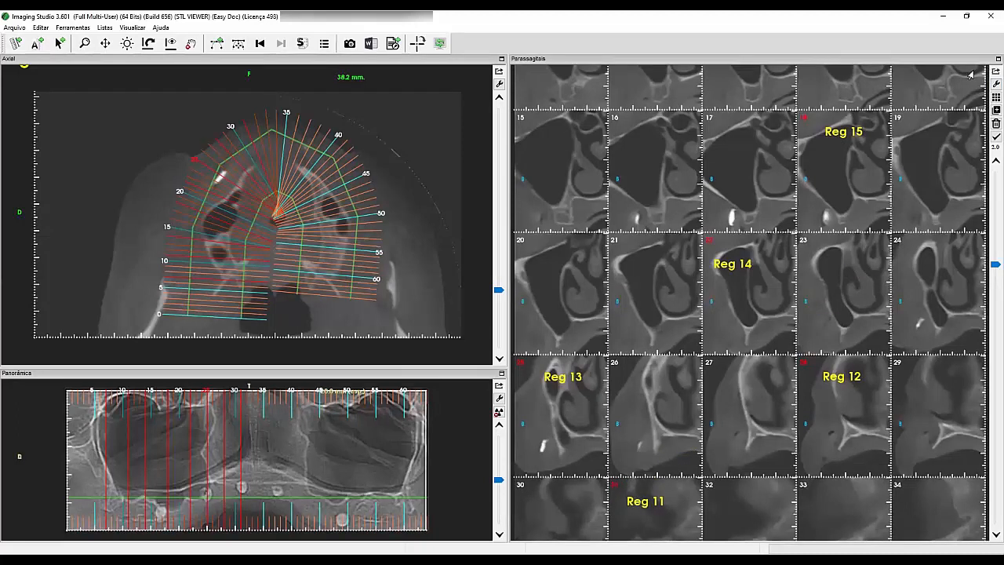
pyautogui.moveTo(645, 506); pyautogui.dragTo(648, 503)
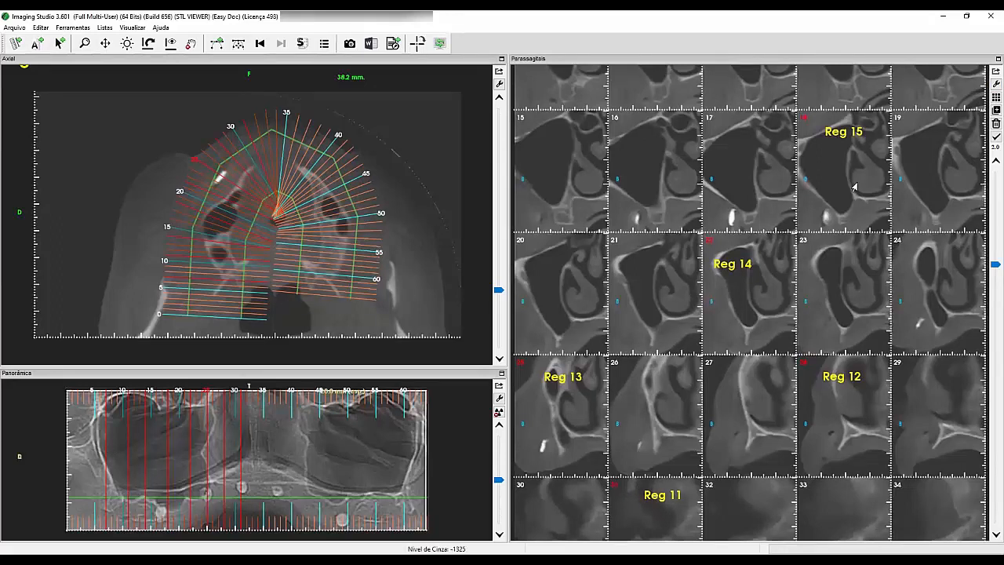
# Examine the parasagittal slices in the maximized view and slice 12 in its own enlarged window, restoring the layout after each.
pyautogui.click(997, 60)
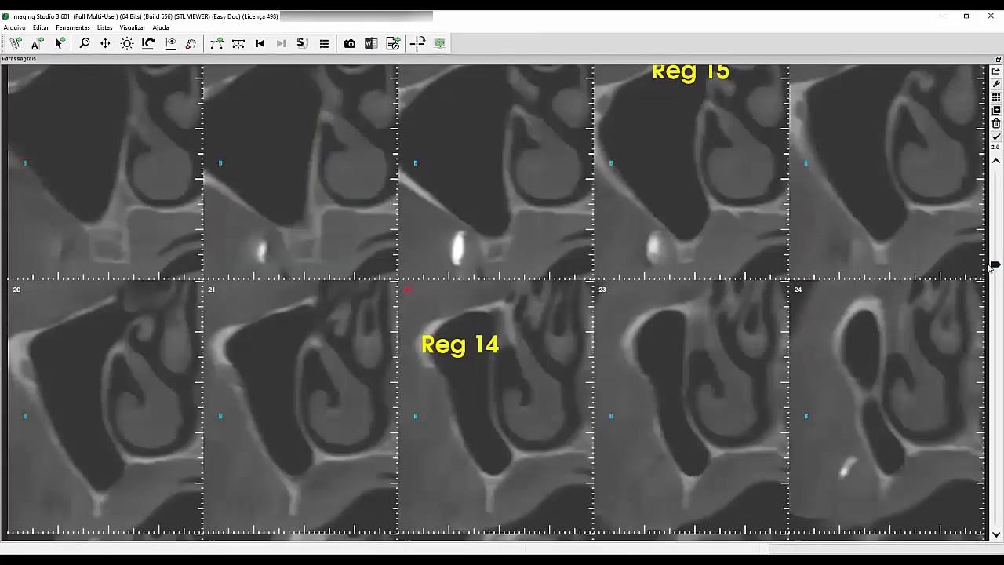
pyautogui.scroll(1, 993, 267)
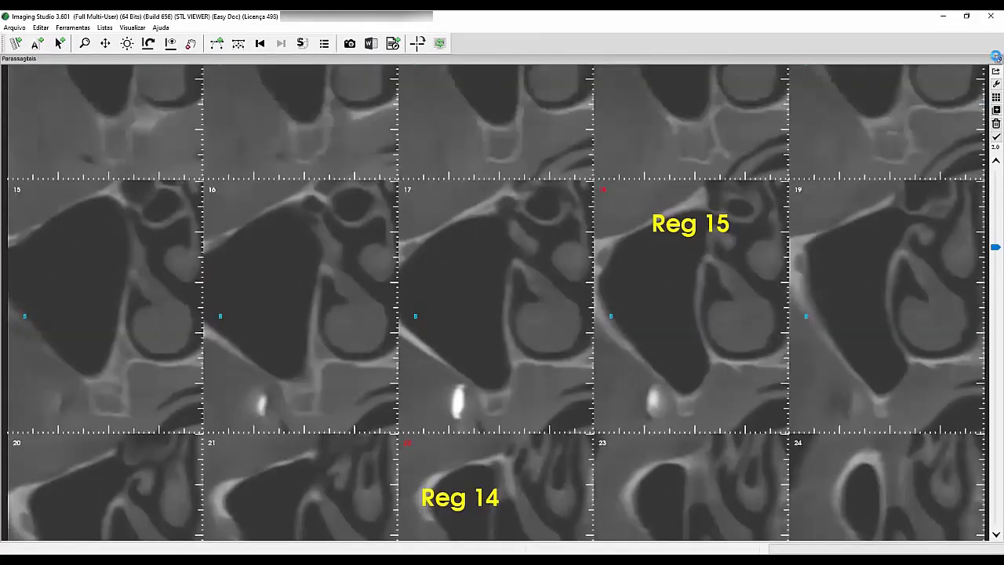
pyautogui.click(997, 59)
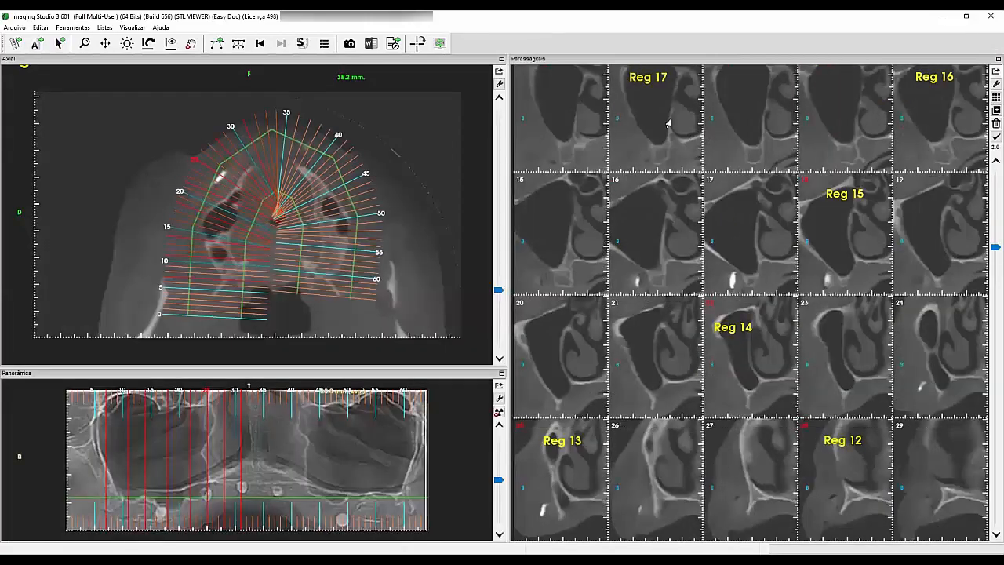
pyautogui.rightClick(669, 119)
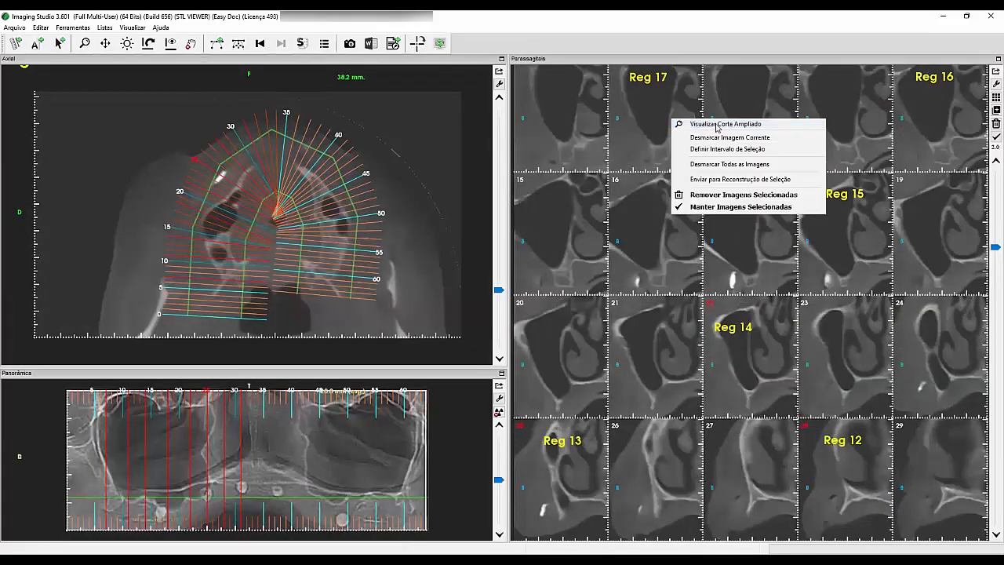
pyautogui.click(716, 125)
pyautogui.moveTo(647, 268)
pyautogui.mouseDown()
pyautogui.moveTo(649, 361)
pyautogui.moveTo(648, 268)
pyautogui.mouseUp()
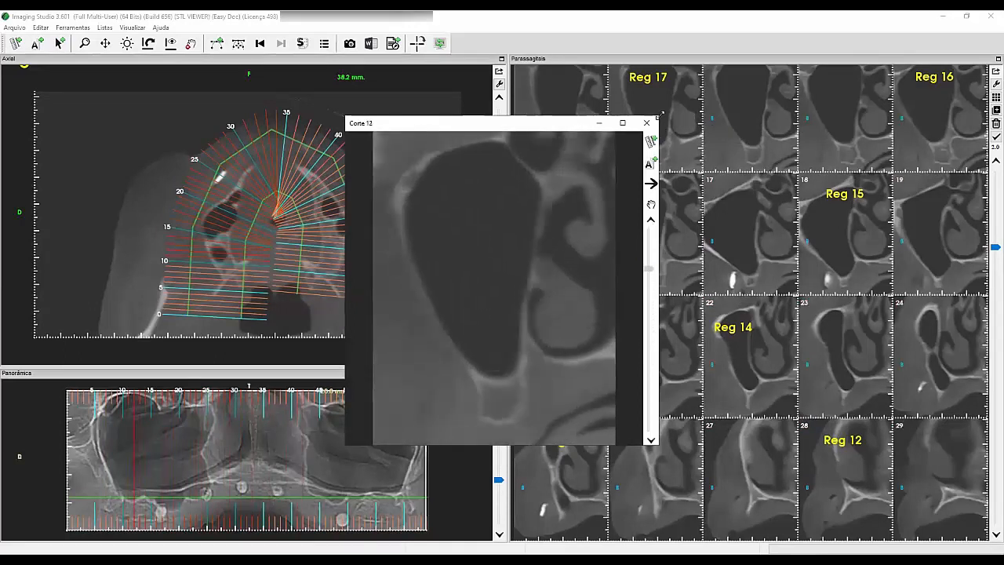
pyautogui.press('Escape')
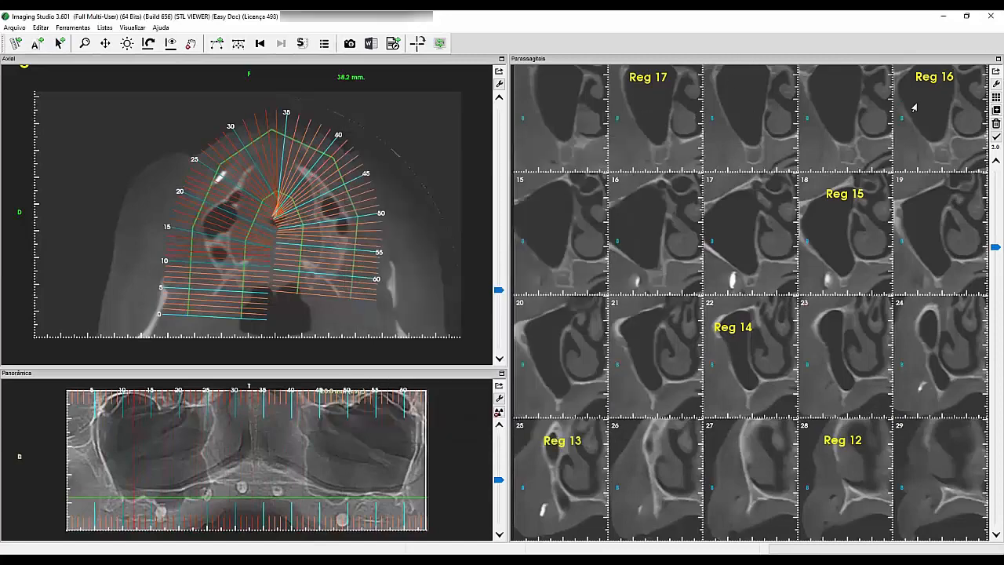
# Maximize the parasagittal view and check the measurement settings in the 2D visualization preferences.
pyautogui.click(997, 58)
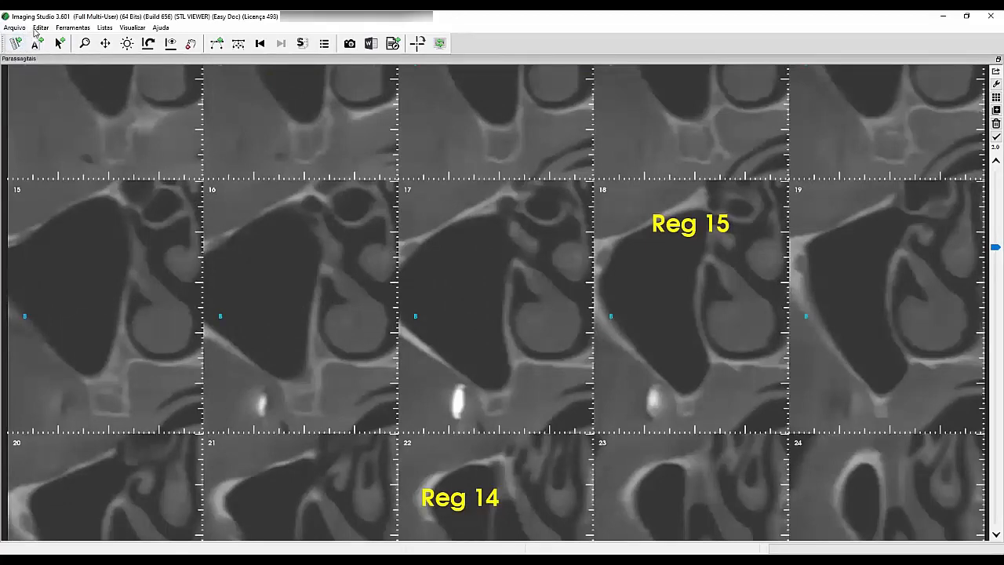
pyautogui.click(36, 28)
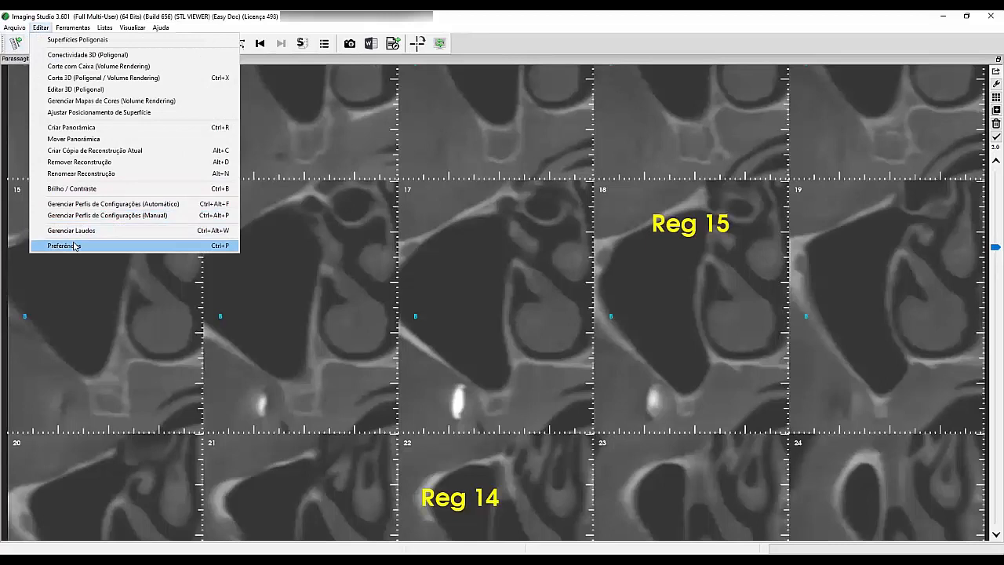
pyautogui.click(76, 246)
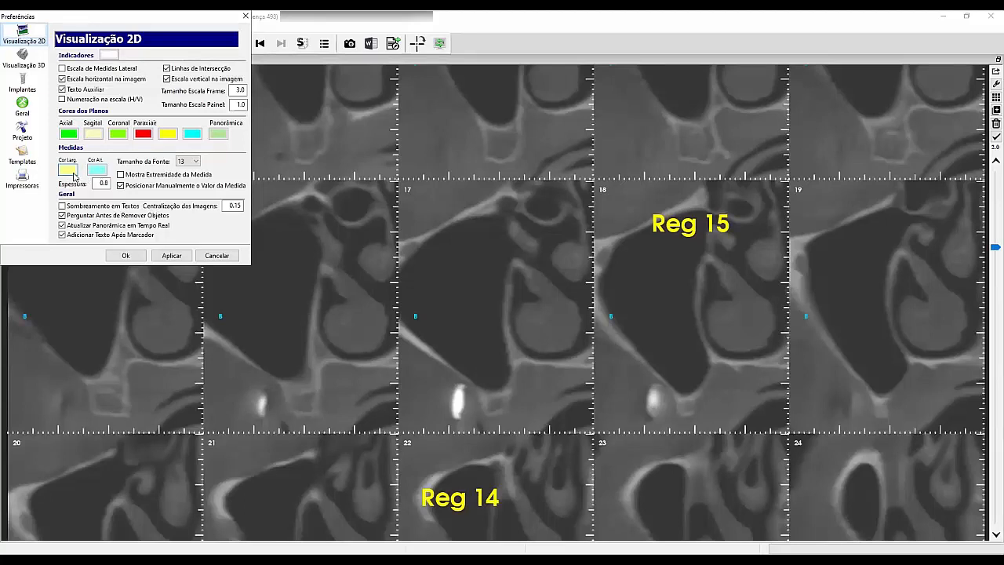
pyautogui.click(239, 19)
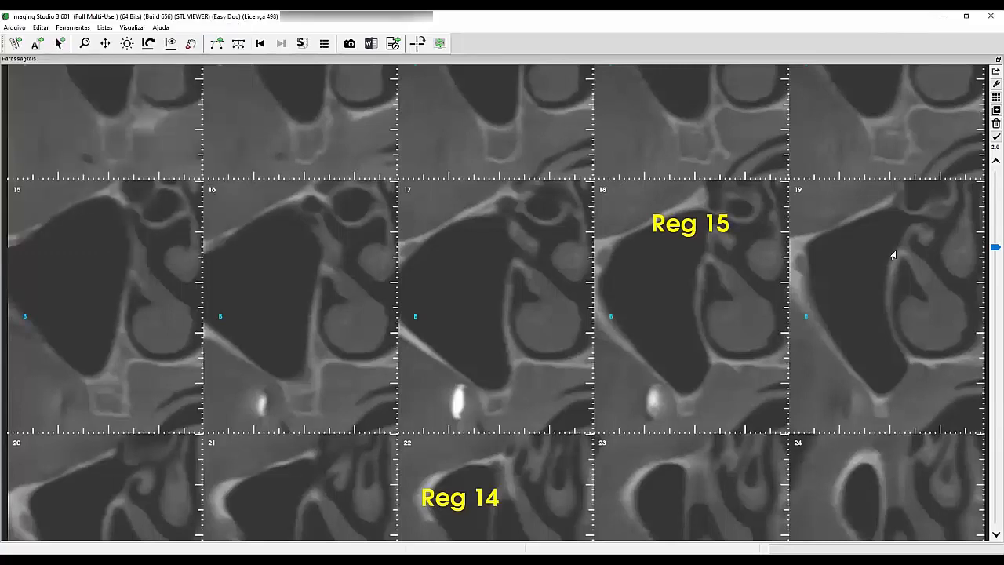
# Measure the bone height and width of the ridge on slice 7 (Reg 18), placing each value beside its line.
pyautogui.moveTo(992, 249); pyautogui.dragTo(989, 207)
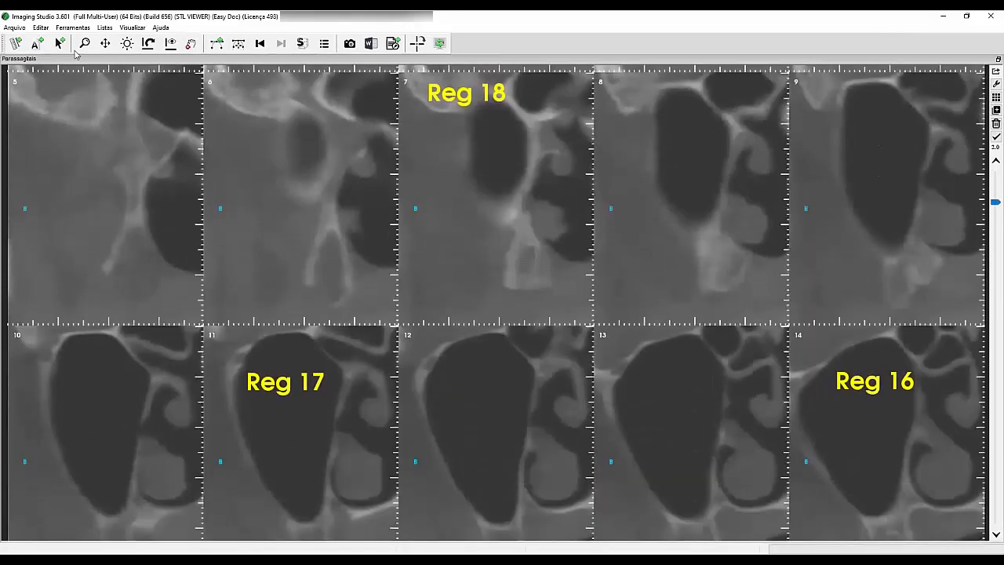
pyautogui.click(15, 44)
pyautogui.moveTo(516, 222); pyautogui.dragTo(524, 292)
pyautogui.click(492, 185)
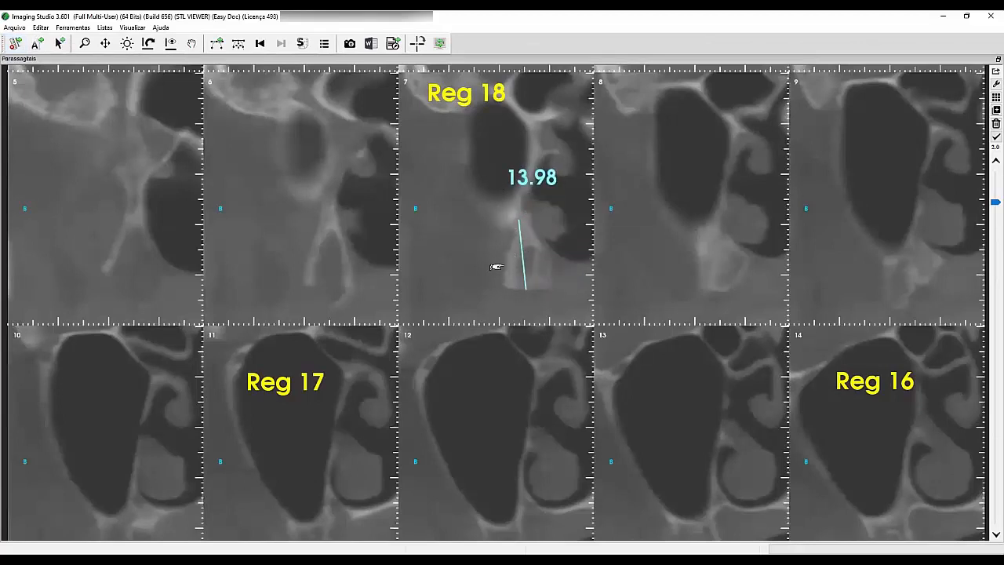
pyautogui.moveTo(505, 282); pyautogui.dragTo(539, 284)
pyautogui.click(432, 283)
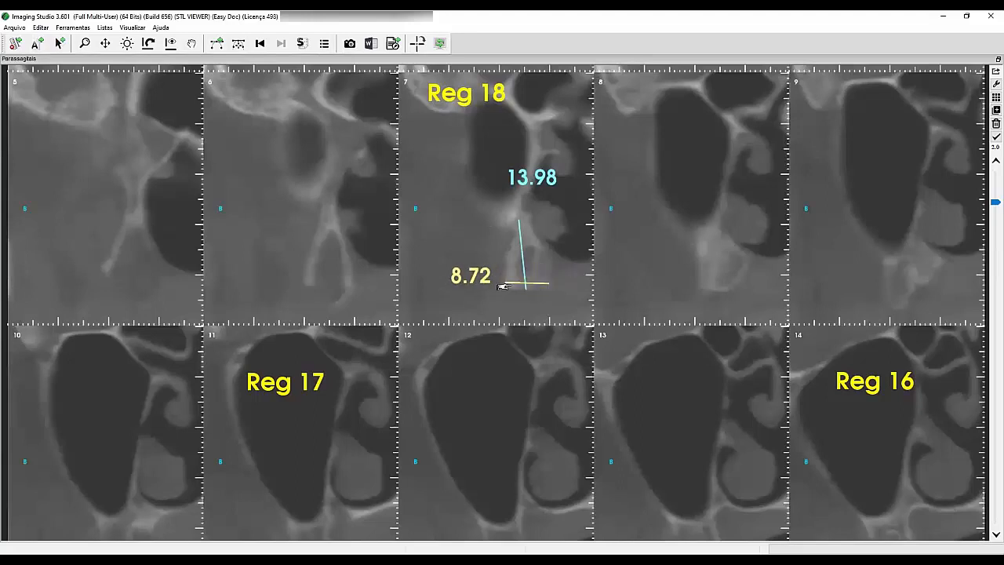
# Measure the bone height and width on slice 11 (Reg 17), placing the values above and beside the ridge.
pyautogui.moveTo(995, 203); pyautogui.dragTo(995, 226)
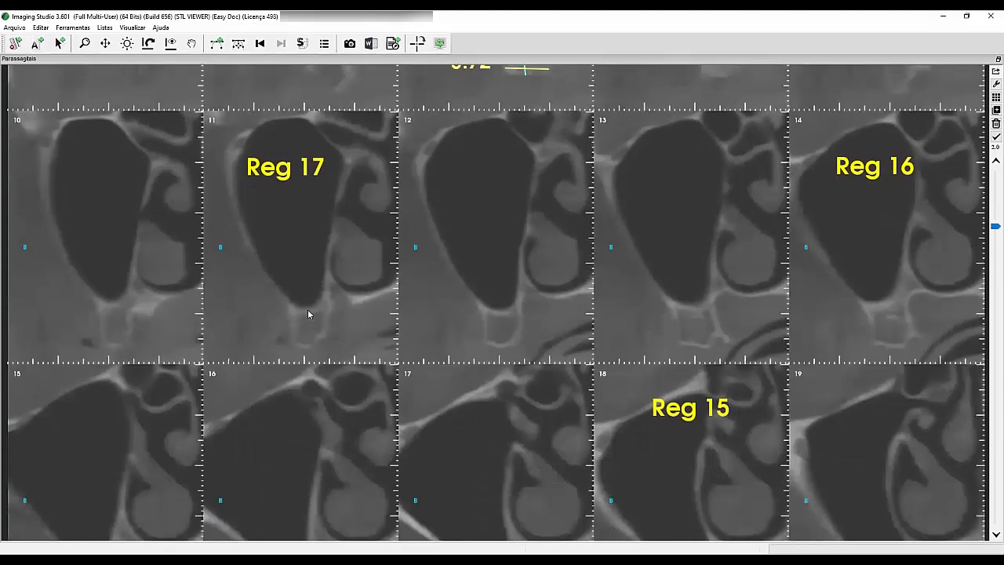
pyautogui.moveTo(308, 312)
pyautogui.mouseDown()
pyautogui.moveTo(306, 344)
pyautogui.moveTo(322, 336)
pyautogui.mouseUp()
pyautogui.click(288, 288)
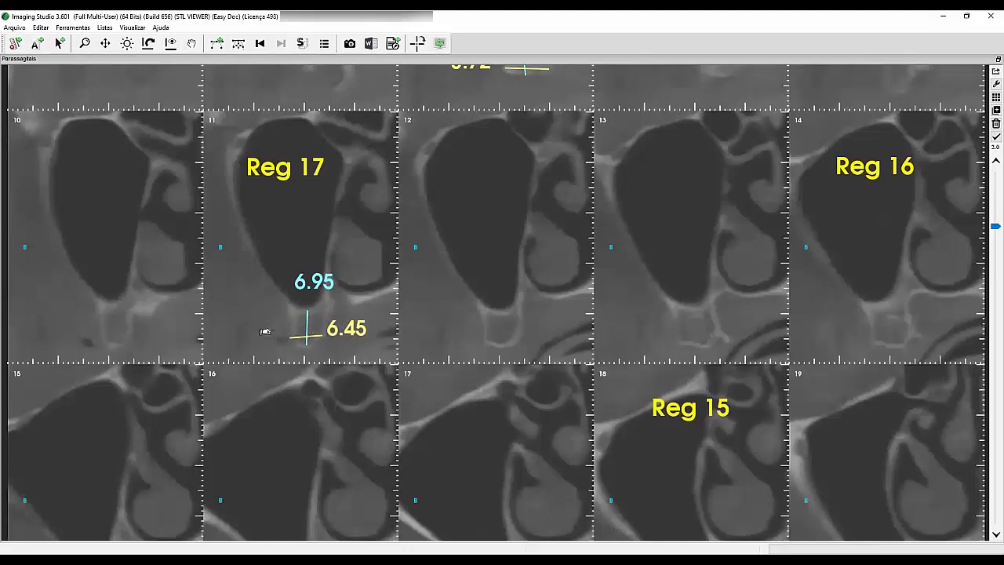
pyautogui.click(217, 345)
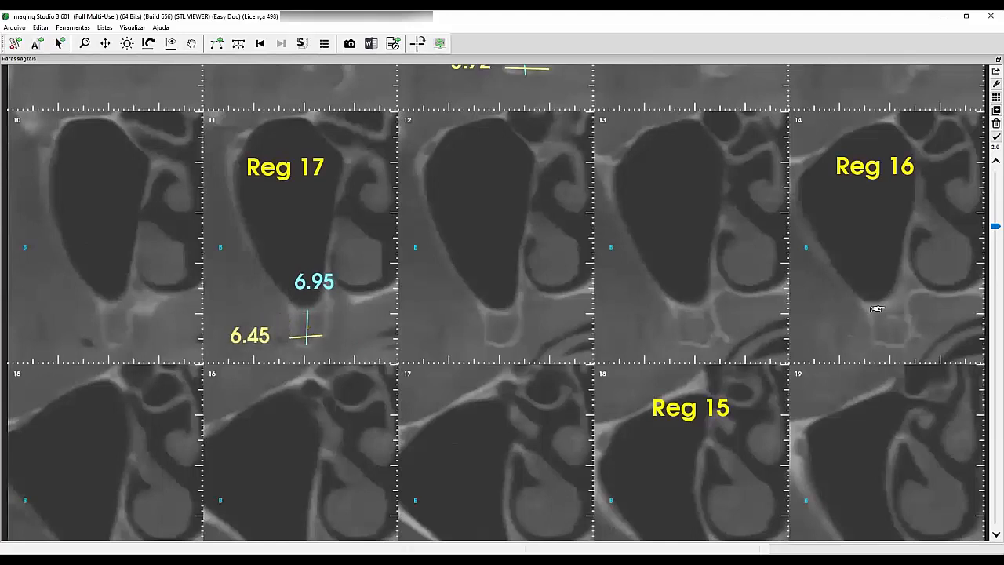
# Measure the bone height and width on slice 14 (Reg 16) and adjust the width lines on slices 14 and 11.
pyautogui.moveTo(885, 303)
pyautogui.mouseDown()
pyautogui.moveTo(894, 342)
pyautogui.moveTo(904, 336)
pyautogui.mouseUp()
pyautogui.click(851, 276)
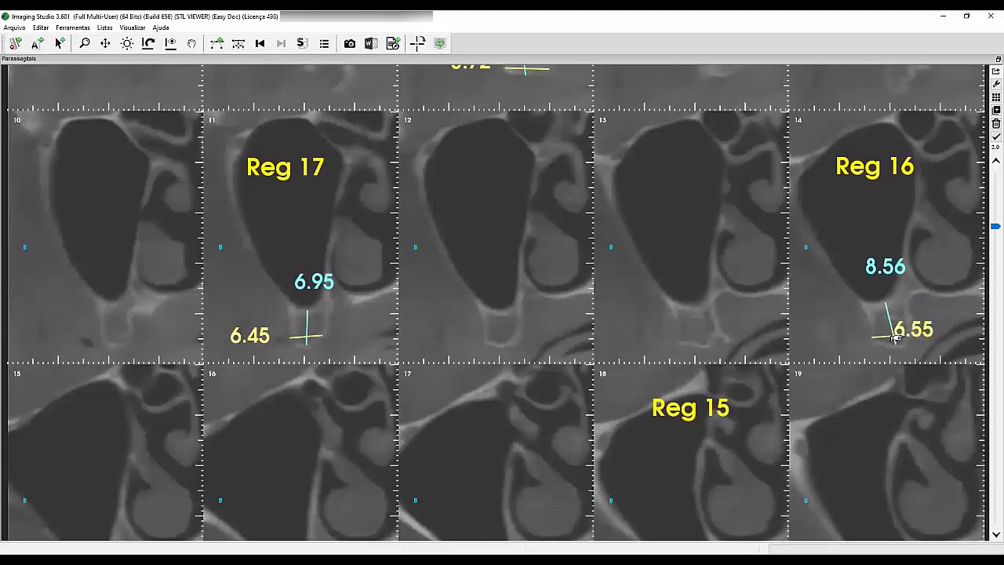
pyautogui.moveTo(805, 342); pyautogui.dragTo(805, 349)
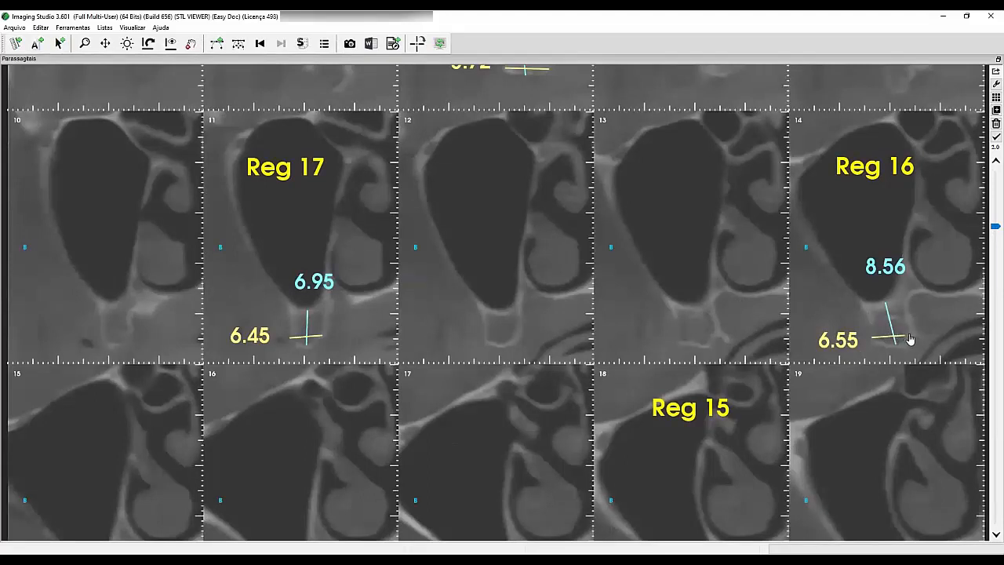
pyautogui.moveTo(908, 337); pyautogui.dragTo(913, 339)
pyautogui.moveTo(325, 338); pyautogui.dragTo(290, 343)
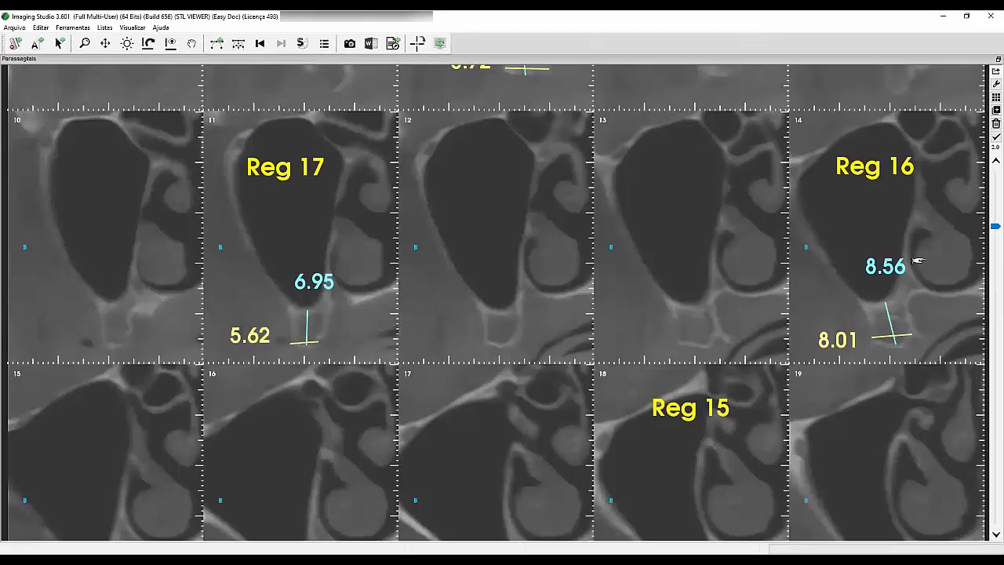
# Measure the bone height and width on slice 18 (Reg 15) and slice 22 (Reg 14), placing the values clear of the ridge.
pyautogui.moveTo(990, 230); pyautogui.dragTo(990, 261)
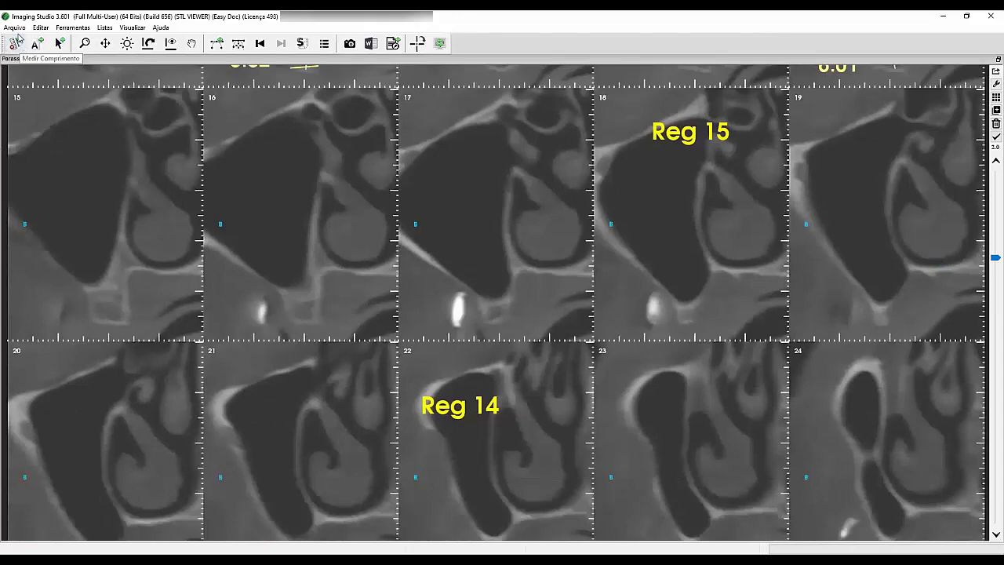
pyautogui.click(17, 39)
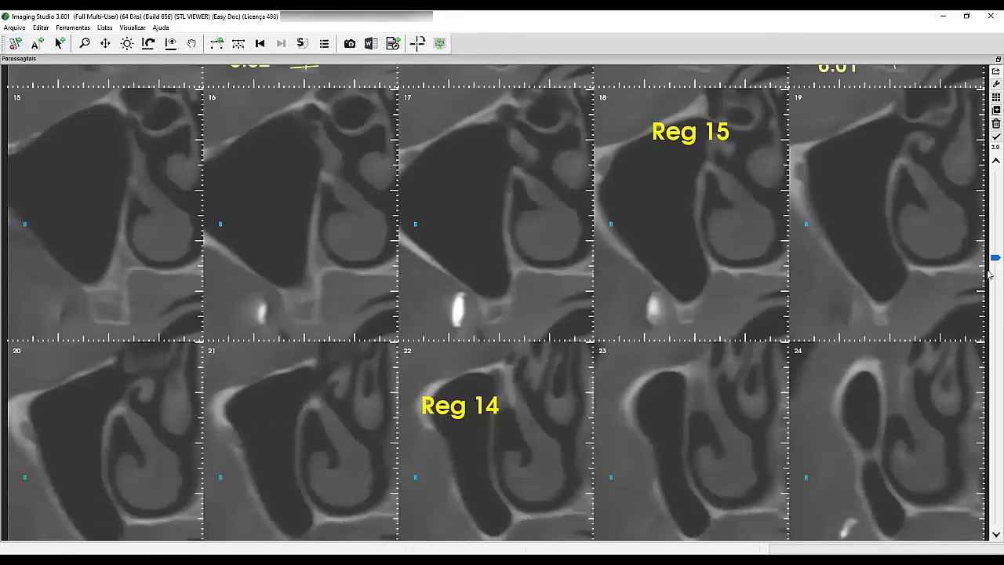
pyautogui.moveTo(991, 259); pyautogui.dragTo(990, 273)
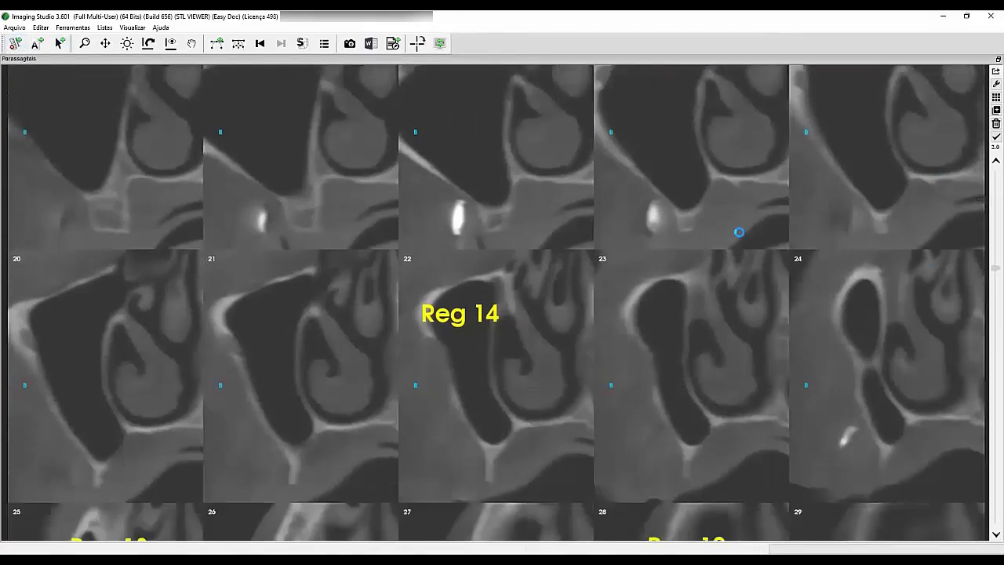
pyautogui.moveTo(685, 212)
pyautogui.mouseDown()
pyautogui.moveTo(685, 230)
pyautogui.moveTo(695, 229)
pyautogui.mouseUp()
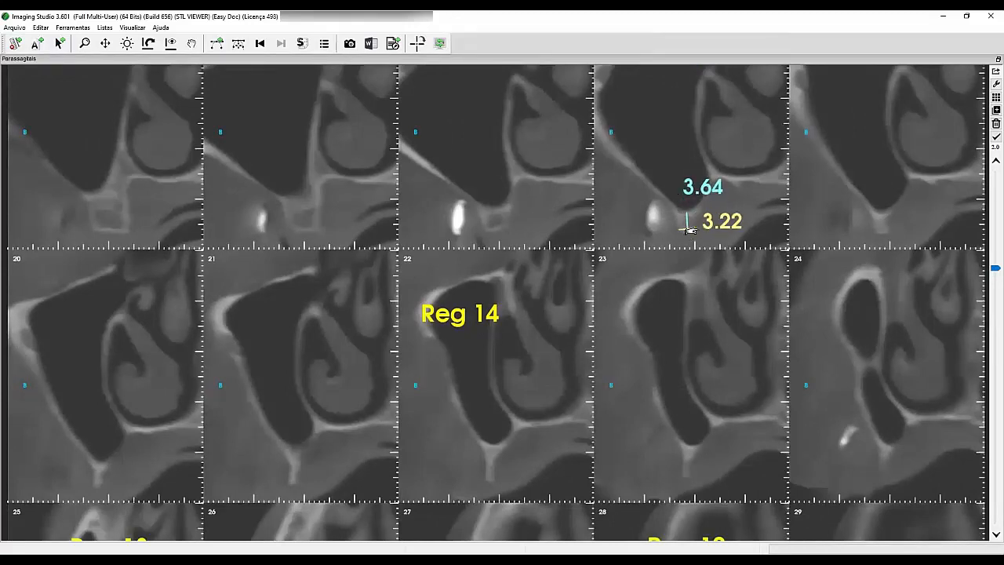
pyautogui.click(602, 234)
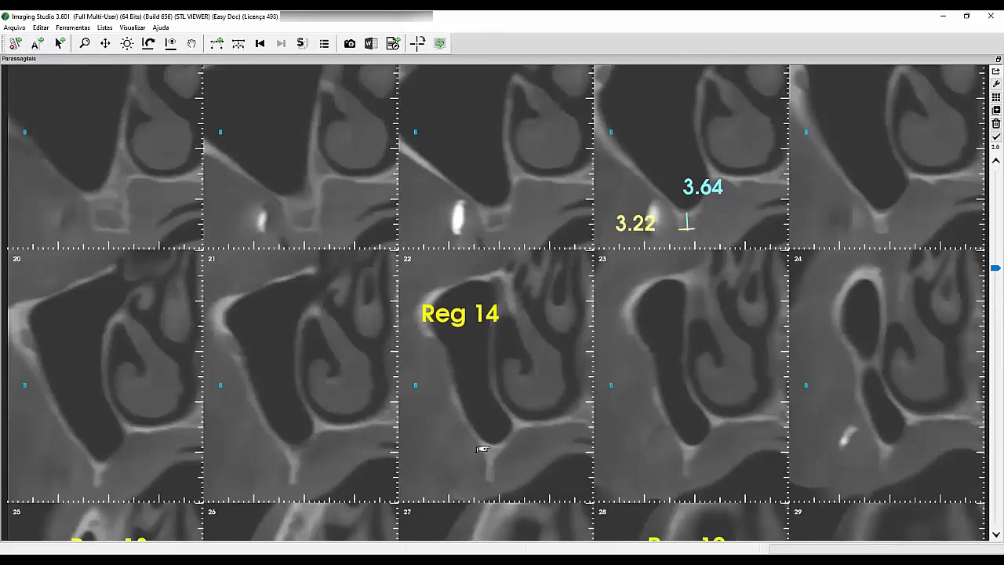
pyautogui.moveTo(492, 444); pyautogui.dragTo(485, 485)
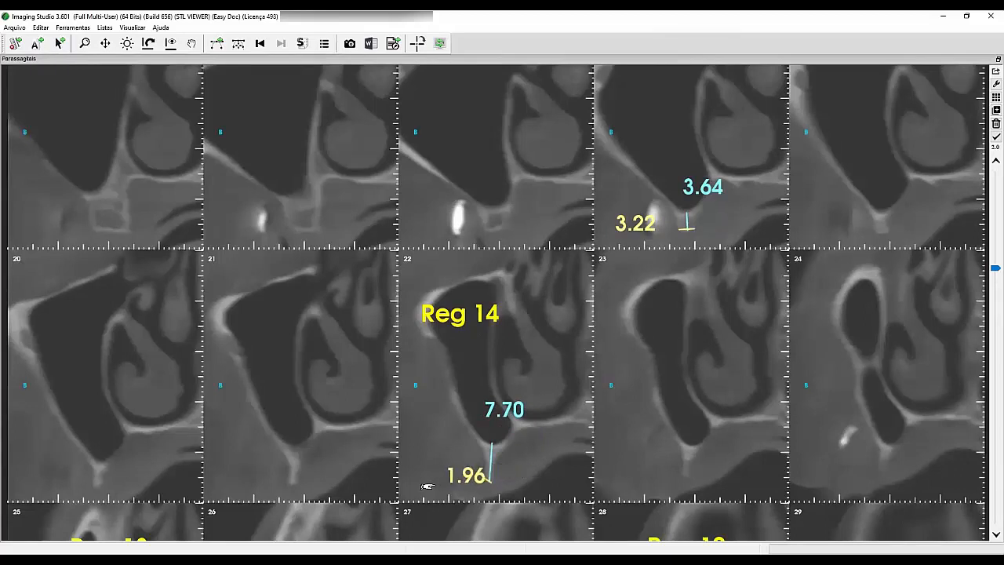
pyautogui.click(422, 486)
# Measure the bone height and width at the ridge on slice 25 (Reg 13), placing each value beside its line.
pyautogui.moveTo(991, 273); pyautogui.dragTo(990, 305)
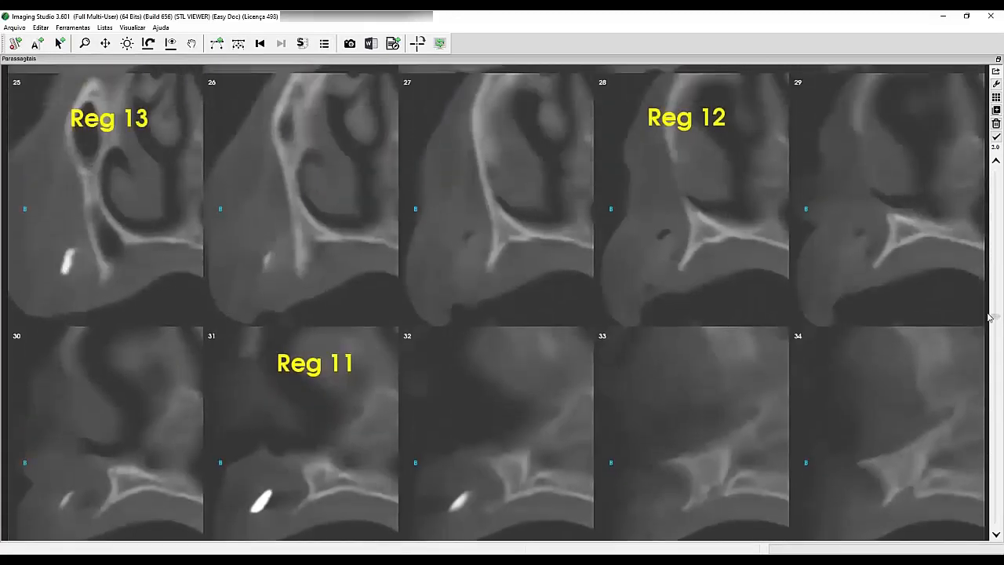
pyautogui.click(105, 264)
pyautogui.click(101, 286)
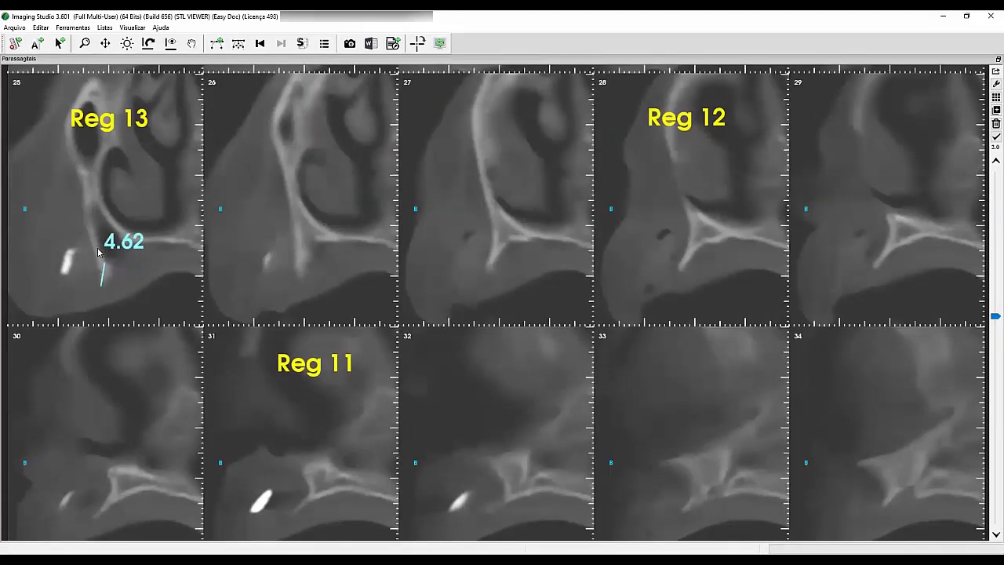
pyautogui.click(99, 254)
pyautogui.click(97, 283)
pyautogui.click(104, 283)
pyautogui.click(35, 288)
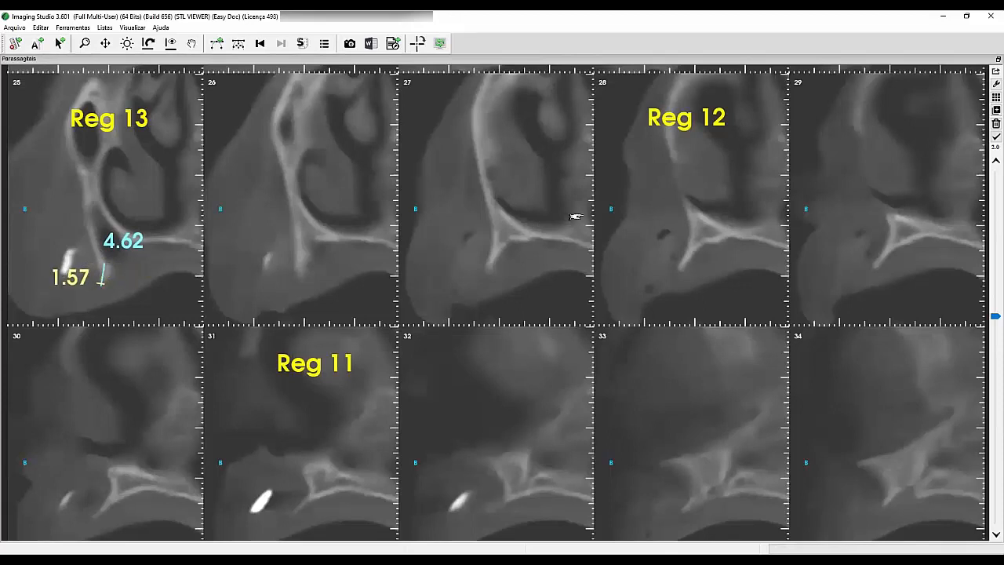
# Measure the bone height and width on slice 28 (Reg 12), placing the values on opposite sides of the ridge.
pyautogui.click(706, 221)
pyautogui.click(679, 262)
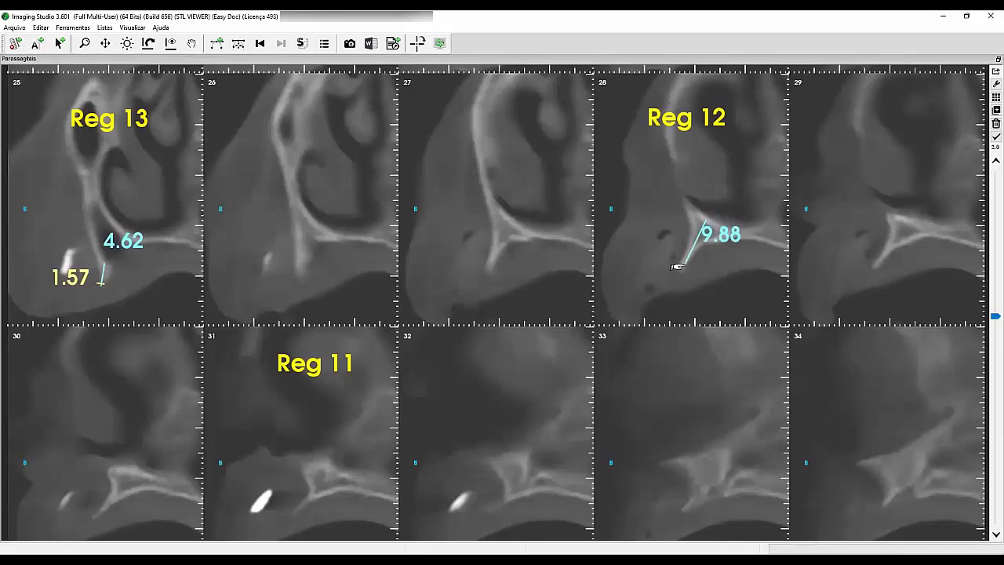
pyautogui.click(704, 189)
pyautogui.click(677, 262)
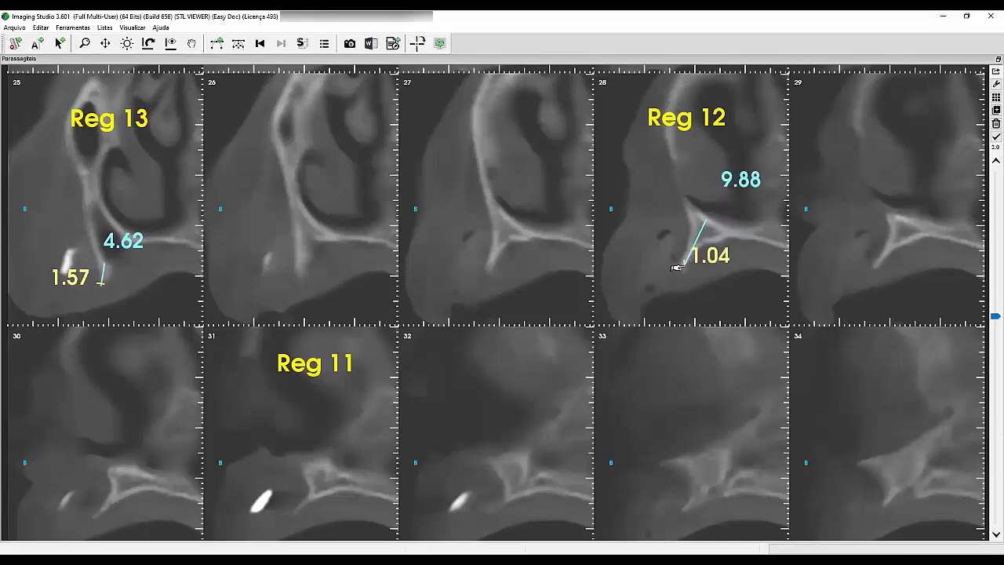
pyautogui.click(681, 261)
pyautogui.click(617, 259)
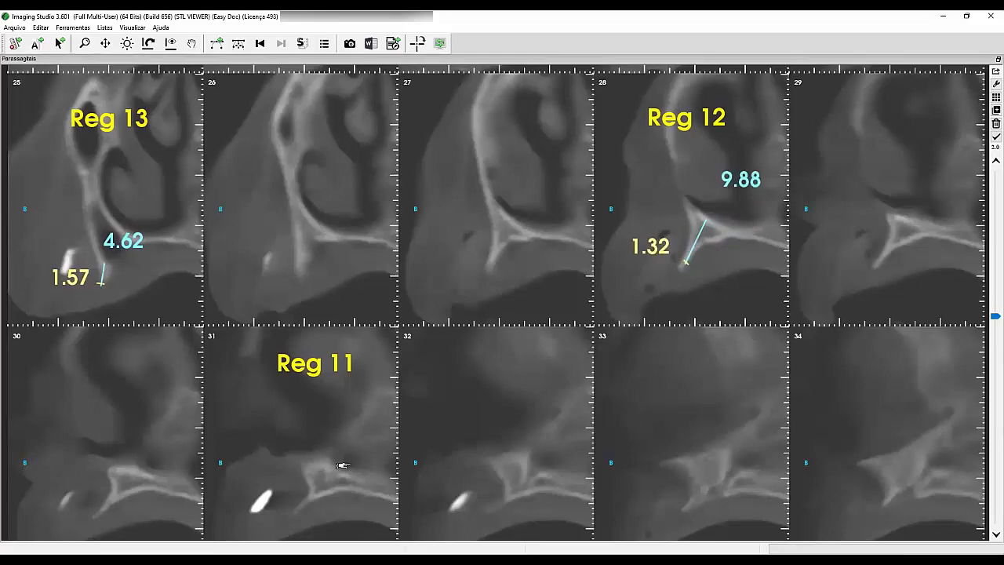
# Measure the bone height and width on slice 31 (Reg 11), and extend the height line on slice 28 to the ridge crest.
pyautogui.click(327, 472)
pyautogui.click(301, 503)
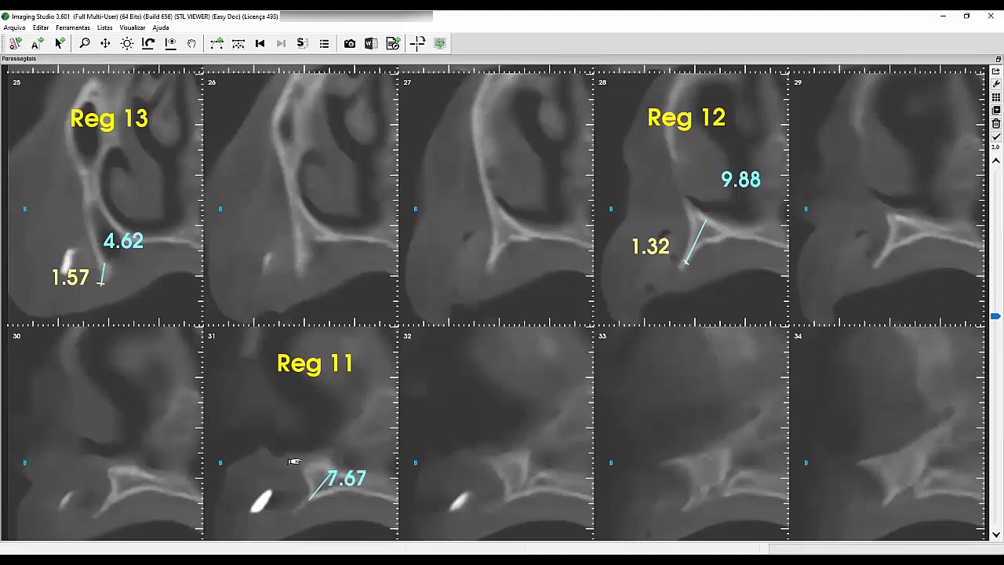
pyautogui.click(307, 461)
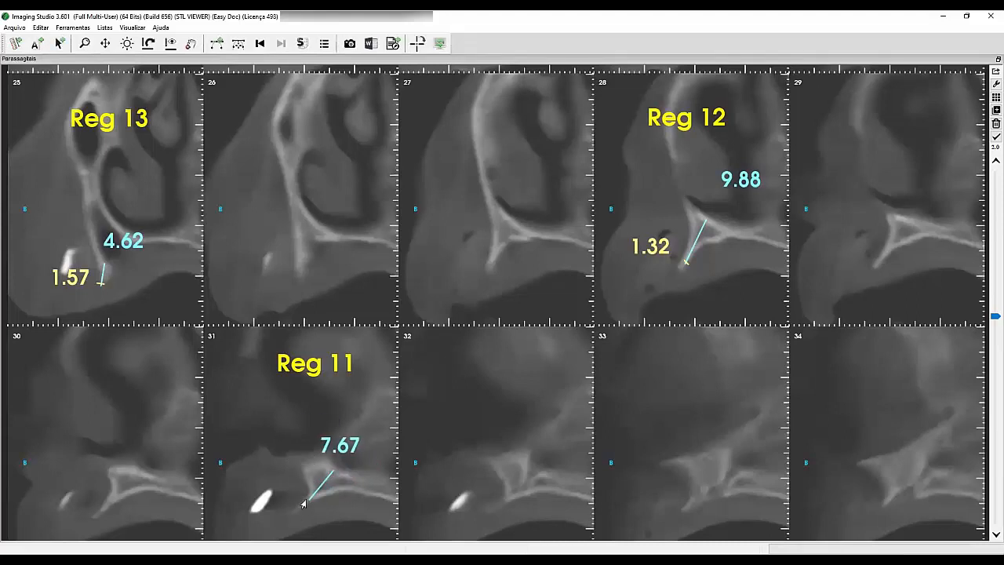
pyautogui.moveTo(310, 501)
pyautogui.mouseDown()
pyautogui.moveTo(295, 512)
pyautogui.moveTo(250, 501)
pyautogui.mouseUp()
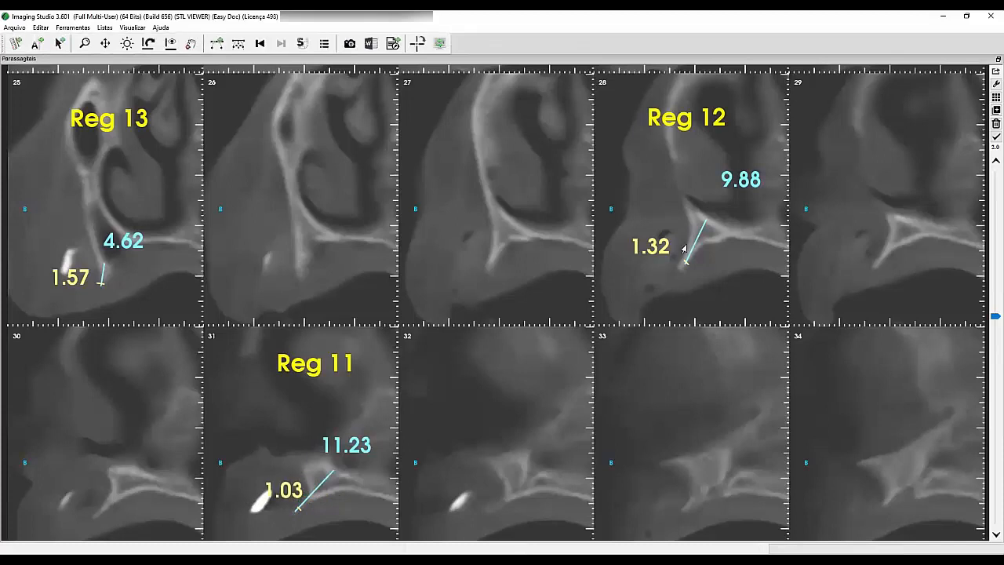
pyautogui.moveTo(683, 265); pyautogui.dragTo(680, 270)
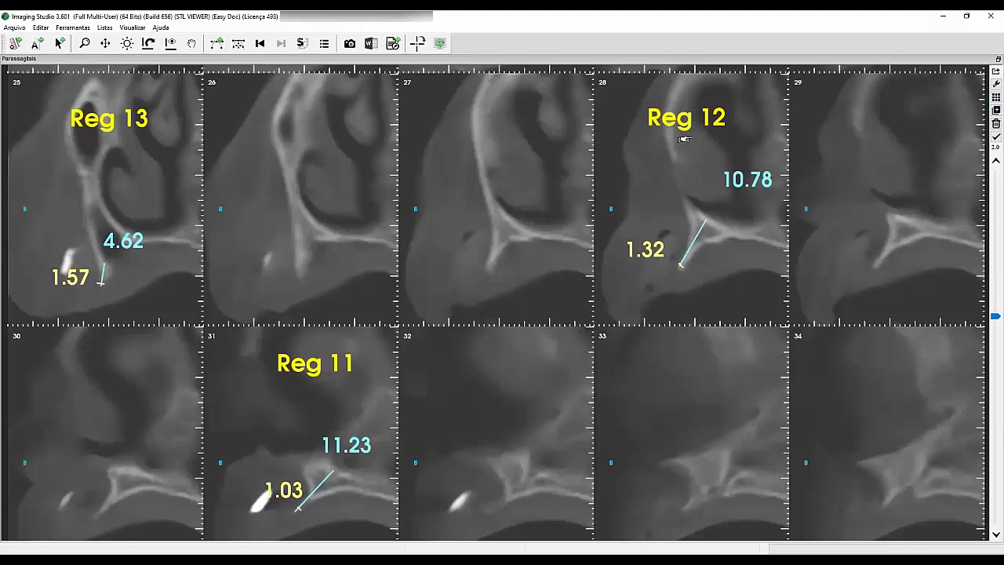
pyautogui.click(190, 43)
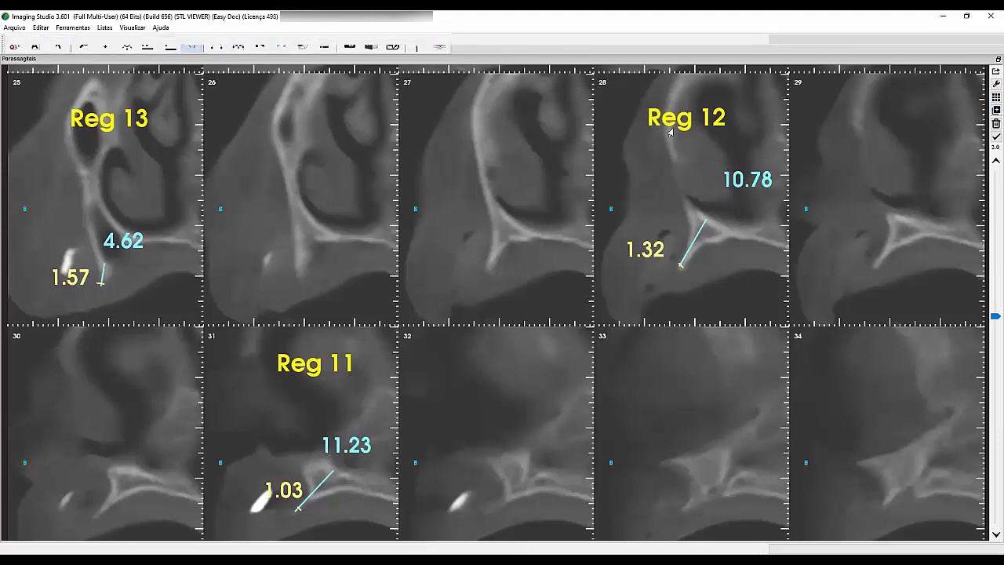
pyautogui.click(693, 124)
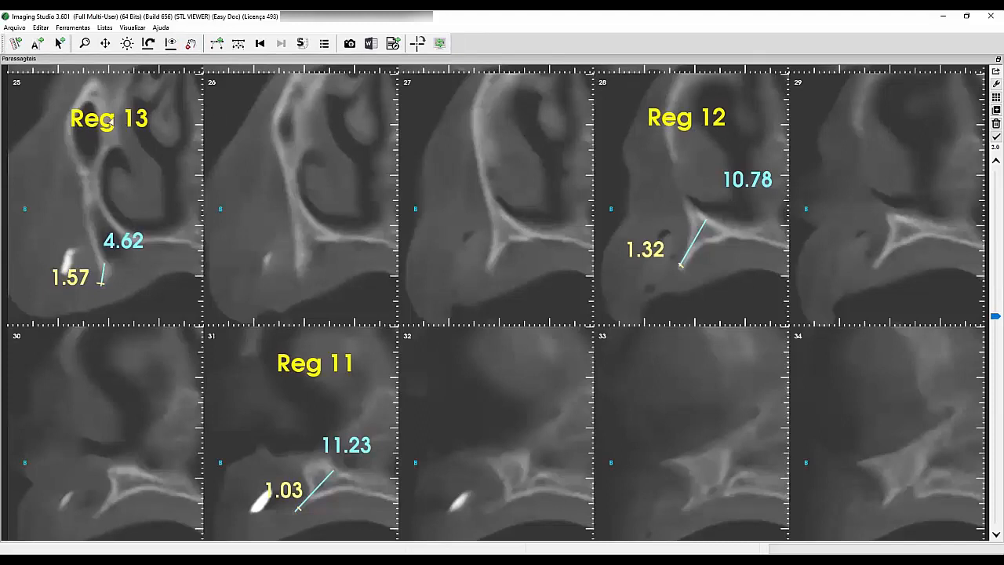
# Generate a Word report from the labelled regions and their measurements.
pyautogui.click(371, 43)
pyautogui.click(400, 63)
pyautogui.scroll(-2, 989, 323)
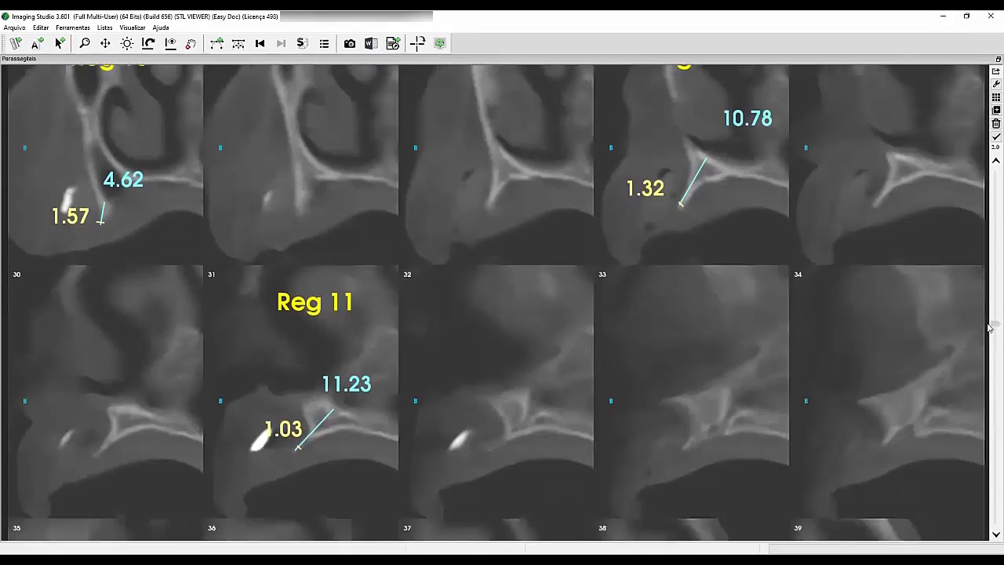
# Move the width value on slice 22 (Reg 14) away from the ridge and shorten its width line.
pyautogui.scroll(10, 990, 327)
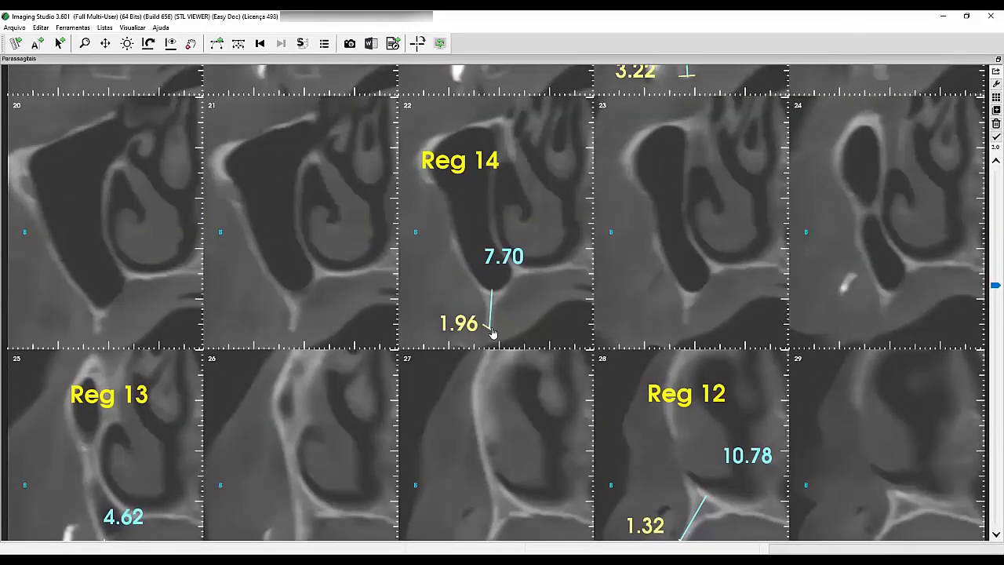
pyautogui.moveTo(492, 330); pyautogui.dragTo(411, 309)
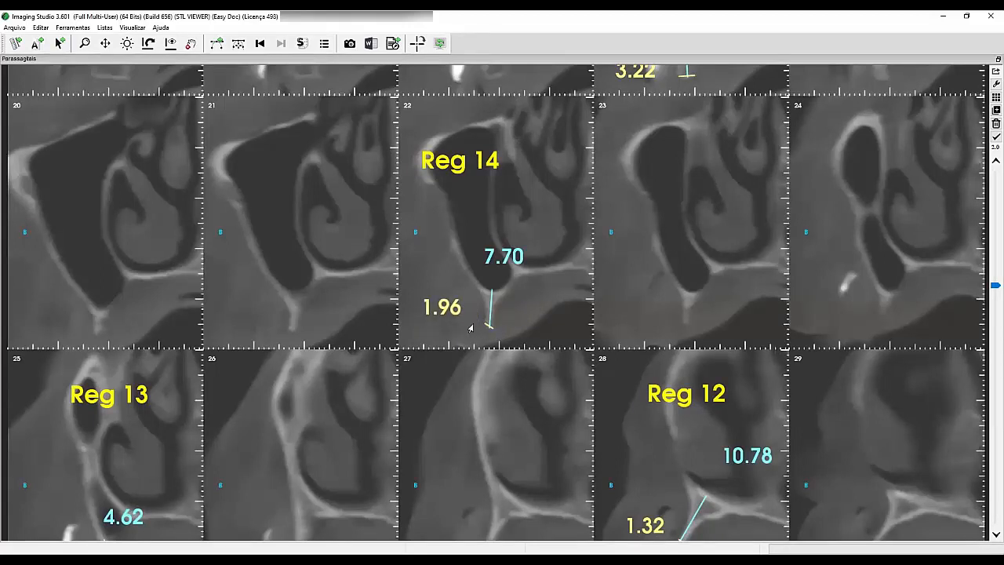
pyautogui.moveTo(488, 328); pyautogui.dragTo(491, 332)
# Draw an arrow on slice 21 and label its tail with the finding "Anomalia da Coroa", abbreviated as AC.
pyautogui.click(59, 44)
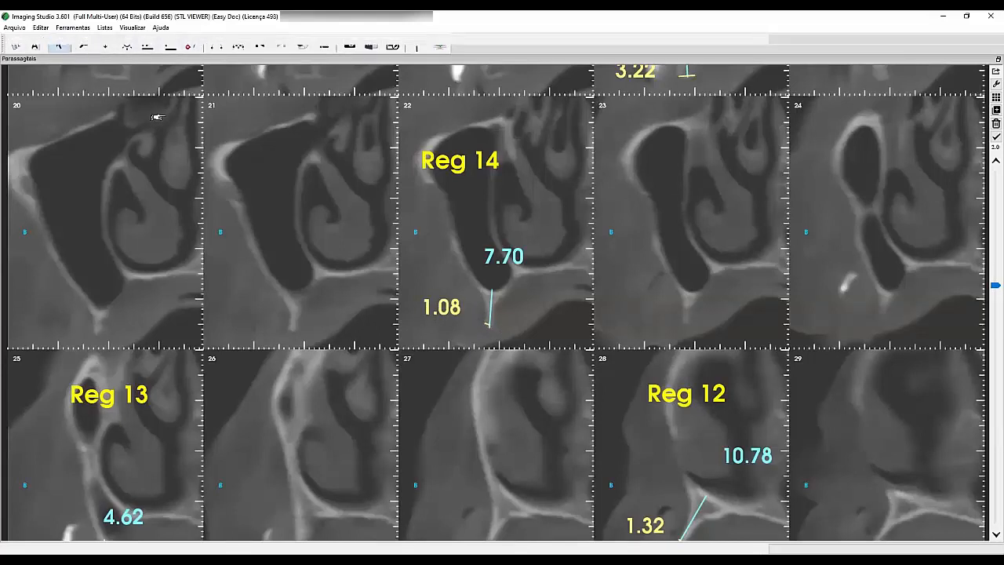
pyautogui.moveTo(293, 202); pyautogui.dragTo(265, 262)
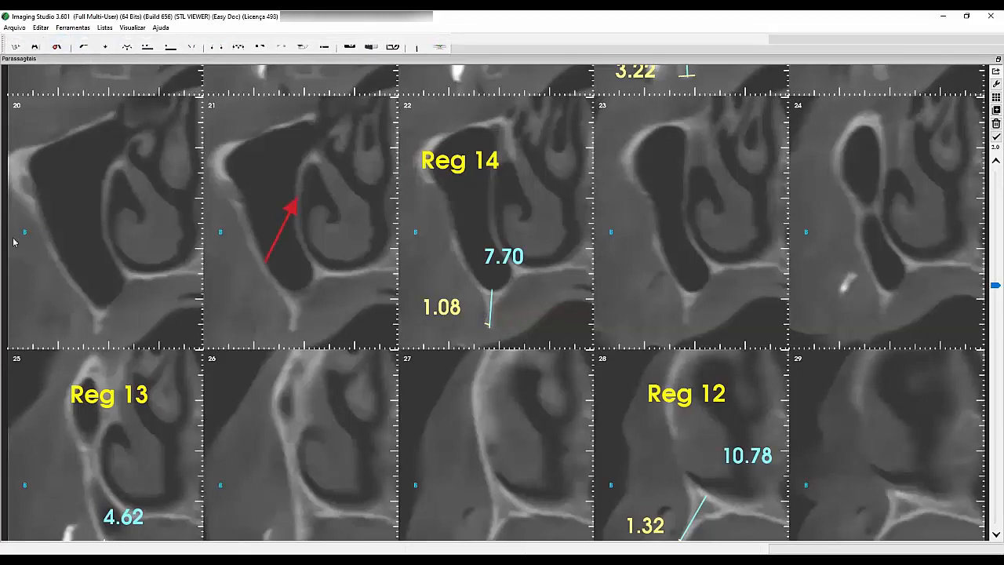
pyautogui.click(230, 289)
pyautogui.click(45, 236)
pyautogui.click(43, 151)
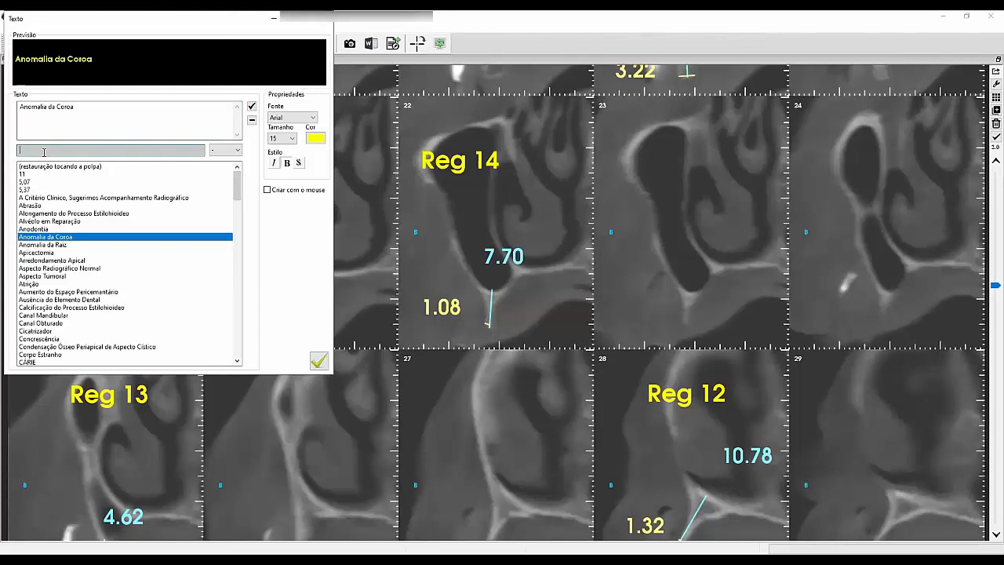
pyautogui.write('AC')
pyautogui.click(319, 360)
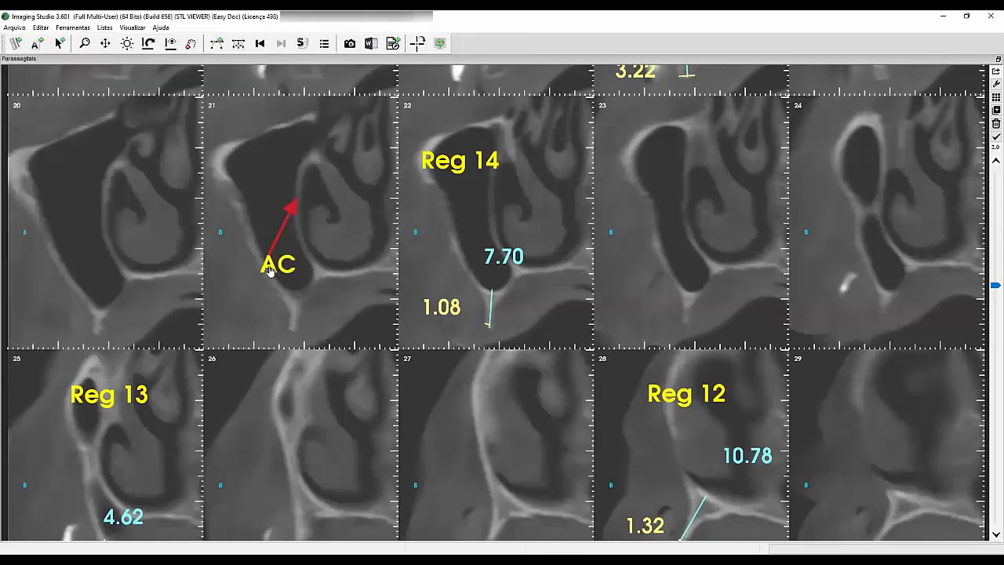
pyautogui.moveTo(259, 278); pyautogui.dragTo(241, 300)
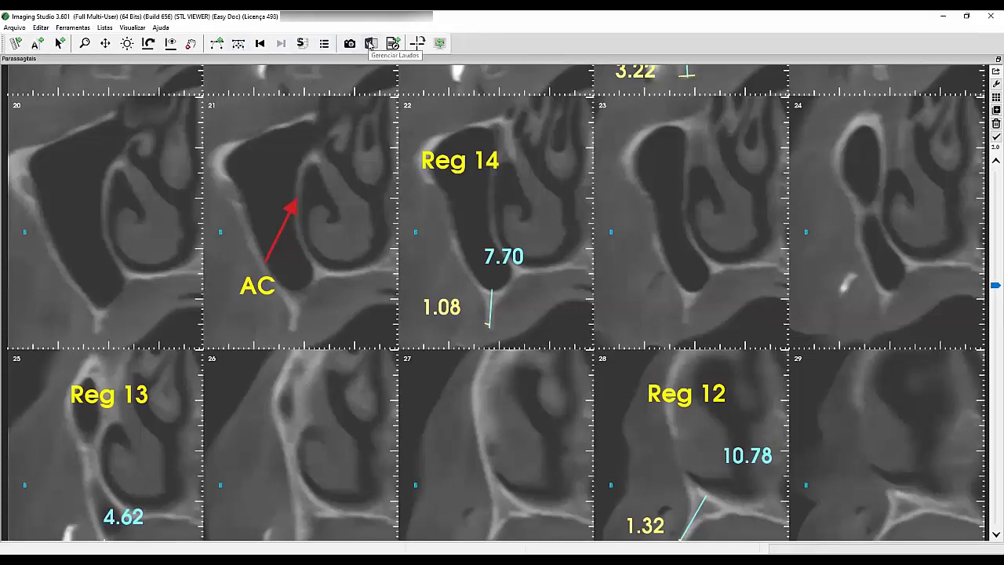
# Create another Word report for the patient that includes the AC finding, and return to the slices after viewing it.
pyautogui.click(71, 28)
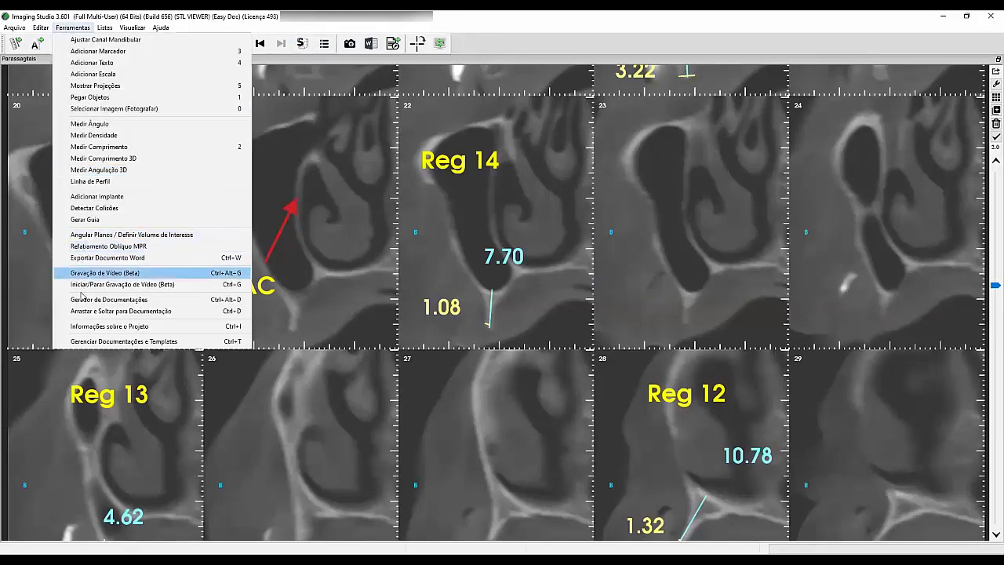
pyautogui.click(377, 46)
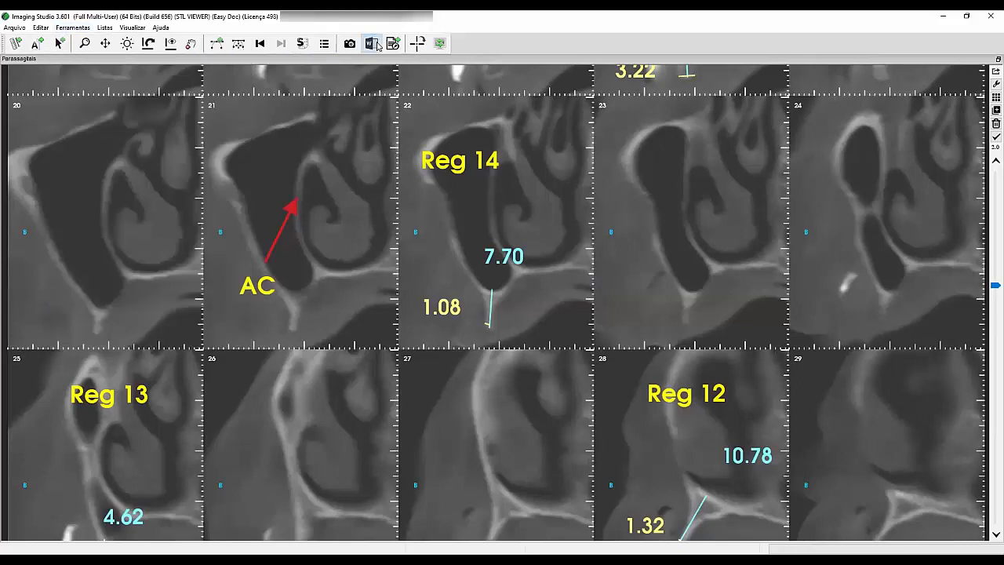
pyautogui.click(373, 44)
pyautogui.click(403, 66)
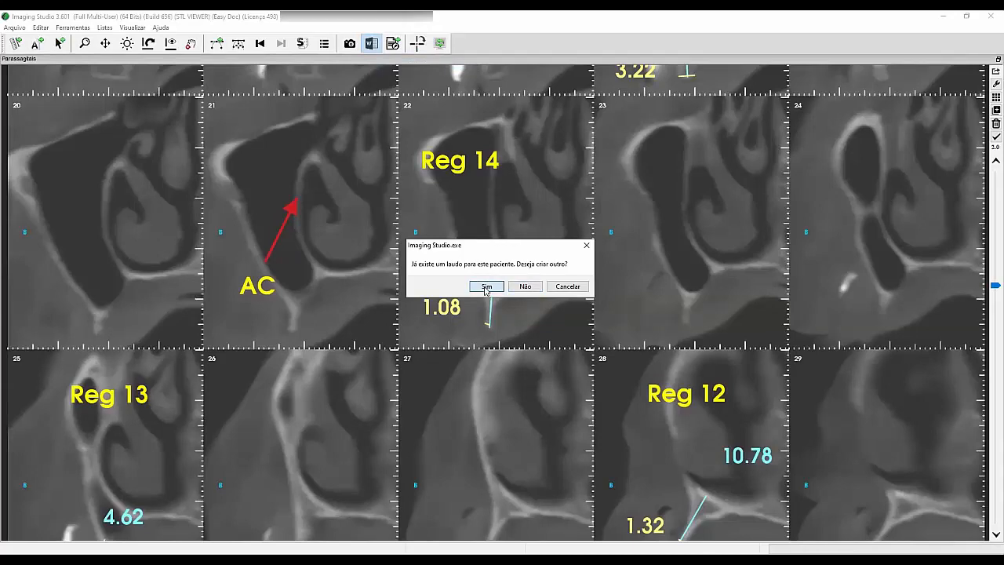
pyautogui.click(486, 286)
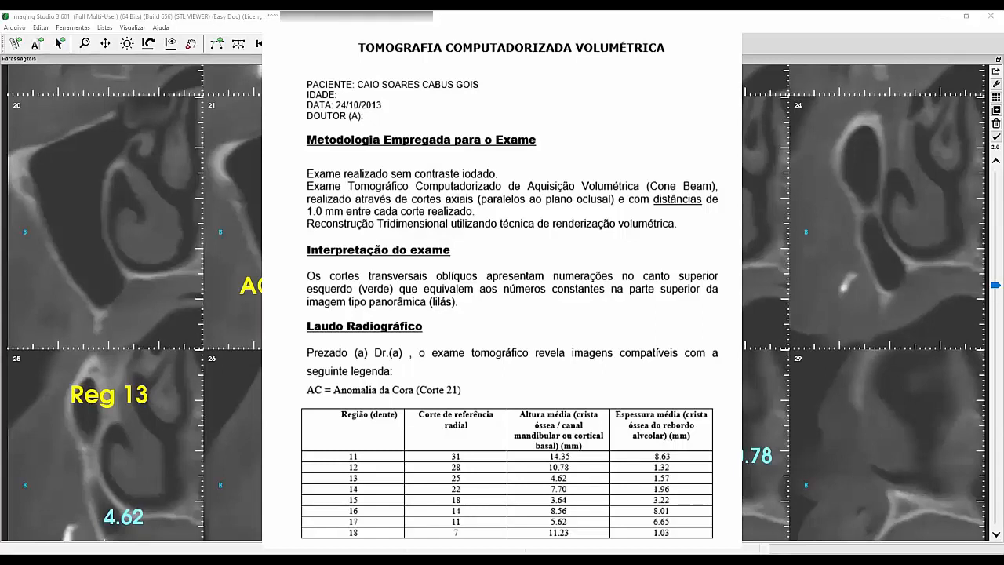
pyautogui.click(791, 201)
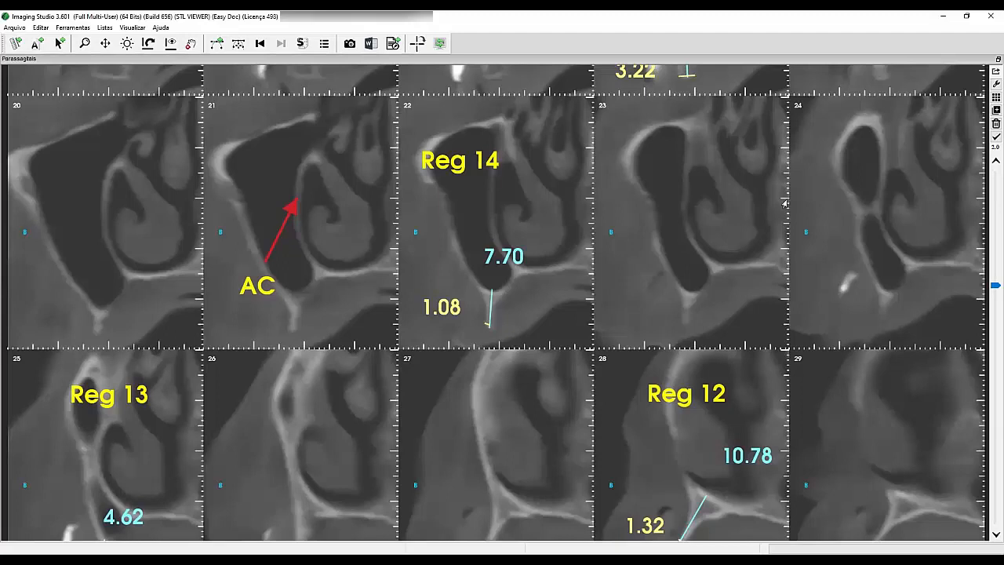
# Reposition both ends of the arrow on slice 21 so it runs nearly horizontally just above the AC label.
pyautogui.scroll(-1, 305, 198)
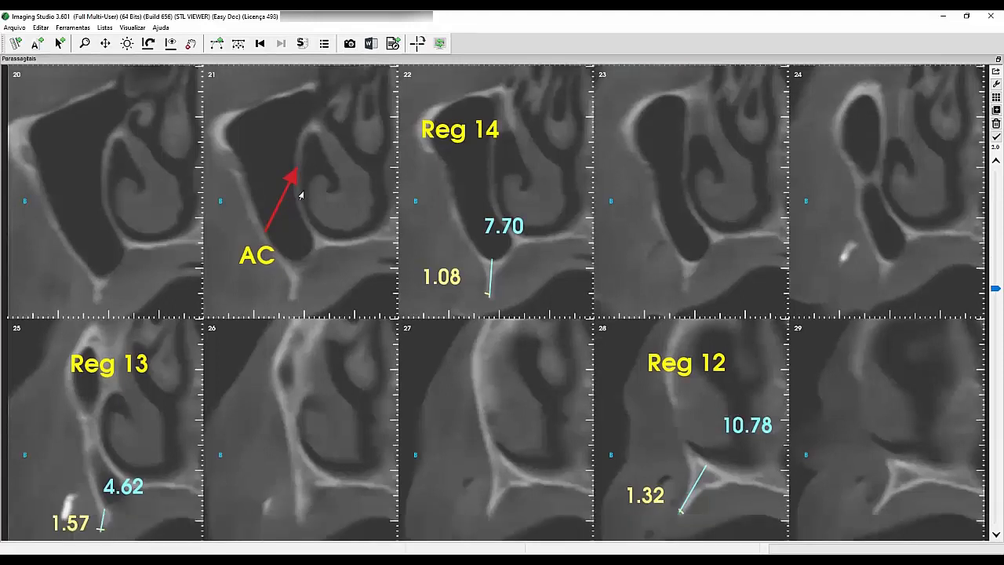
pyautogui.moveTo(297, 171); pyautogui.dragTo(331, 234)
pyautogui.moveTo(263, 230); pyautogui.dragTo(227, 244)
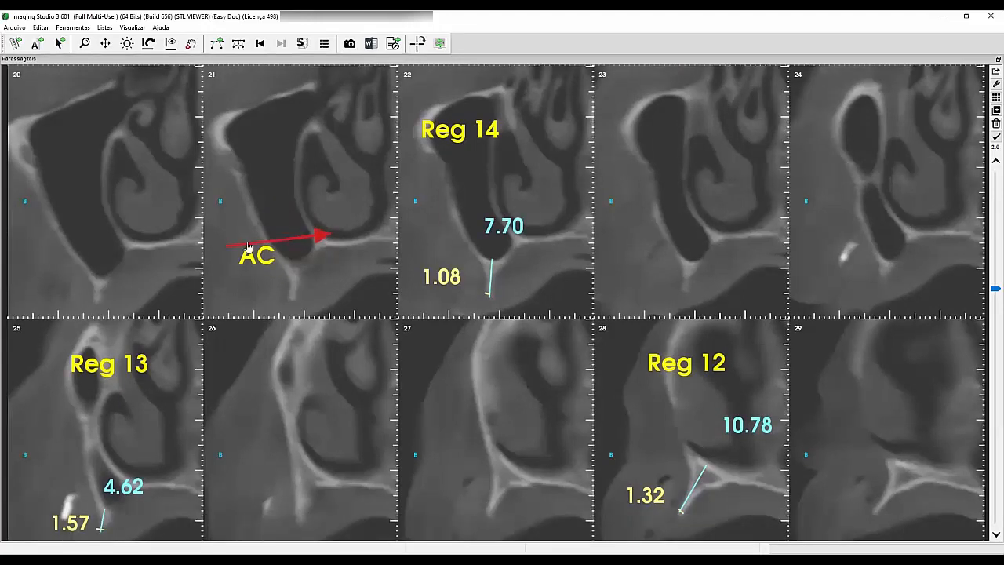